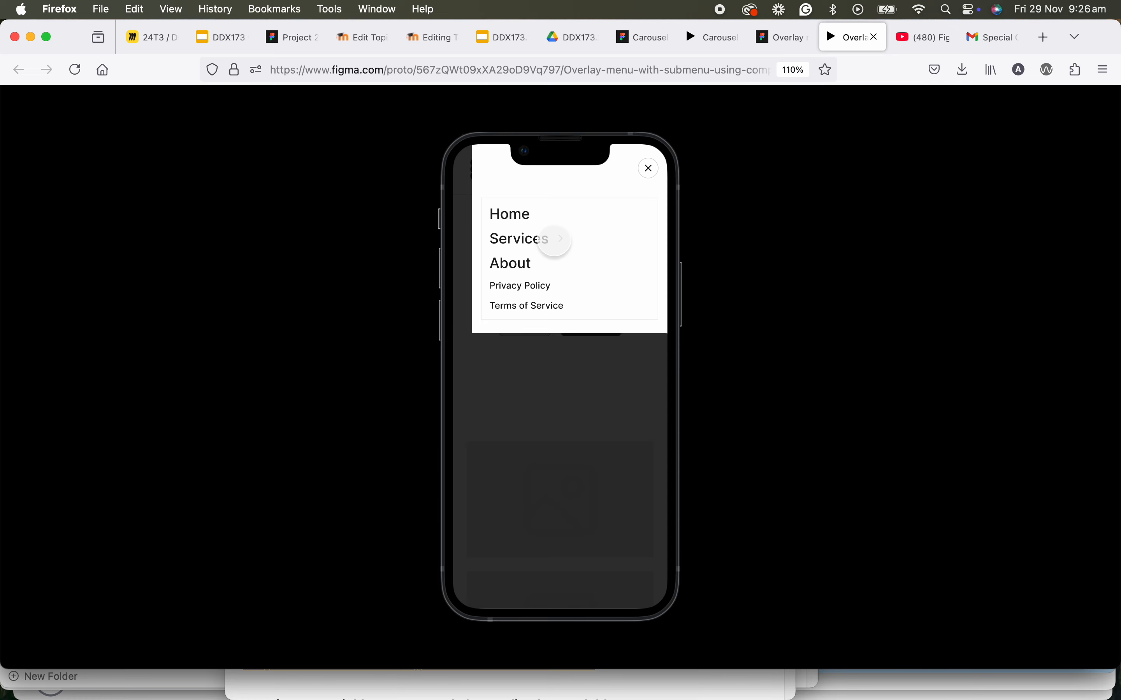
# Test expanding and collapsing the Services submenu in the phone prototype, then close the overlay menu.
pyautogui.click(554, 240)
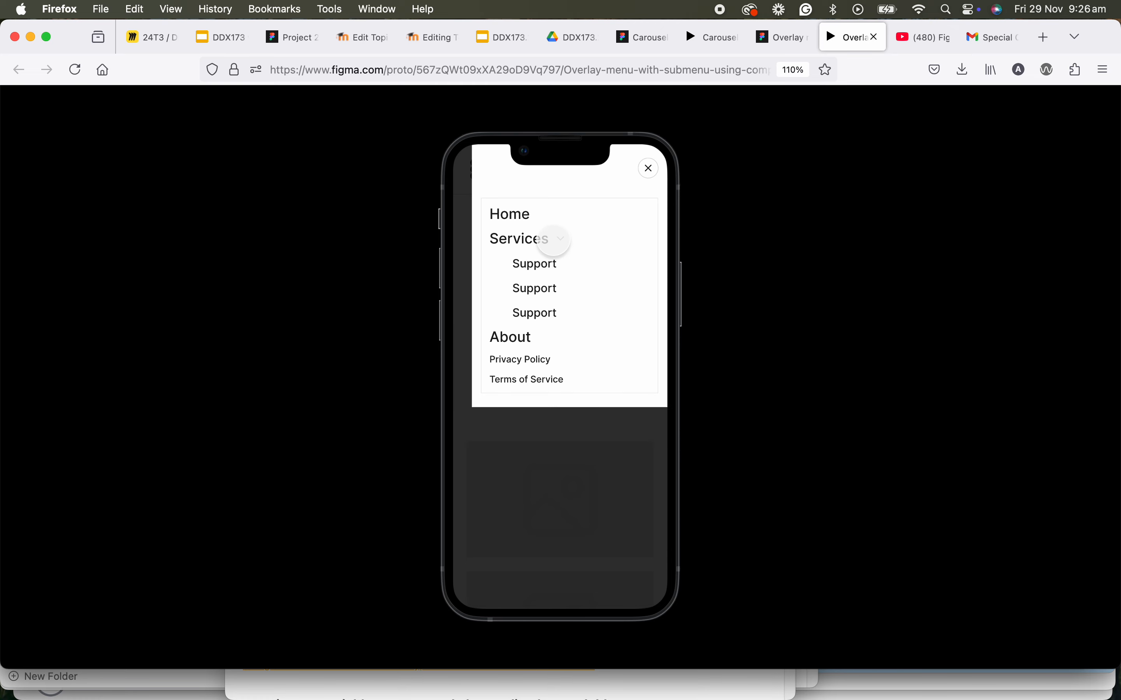
pyautogui.click(554, 240)
pyautogui.click(554, 240)
pyautogui.click(553, 240)
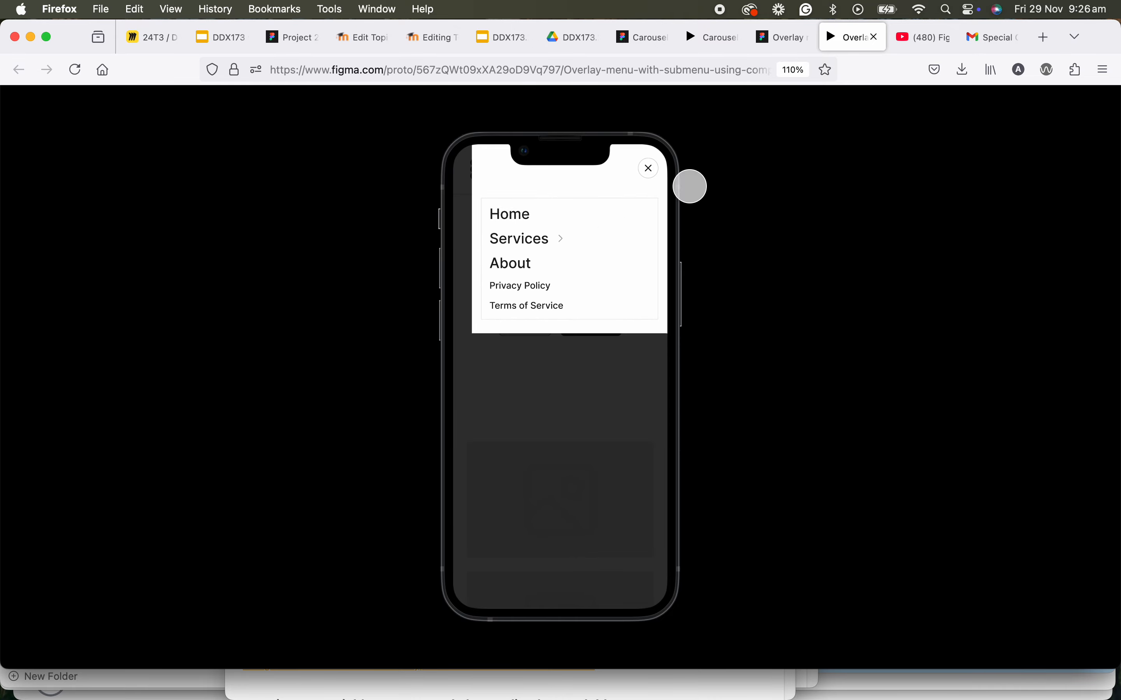
pyautogui.click(600, 411)
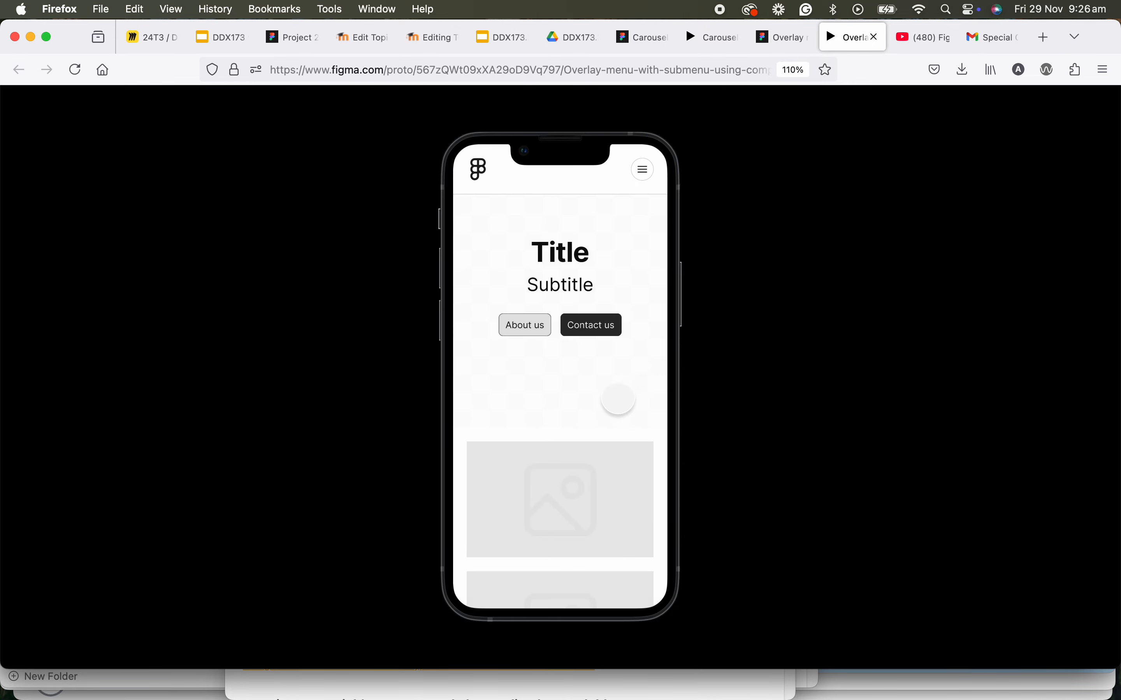
# Switch to the Overlay menu design file and review the tools described on the "Overlay menu with submenu overview" page.
pyautogui.click(782, 37)
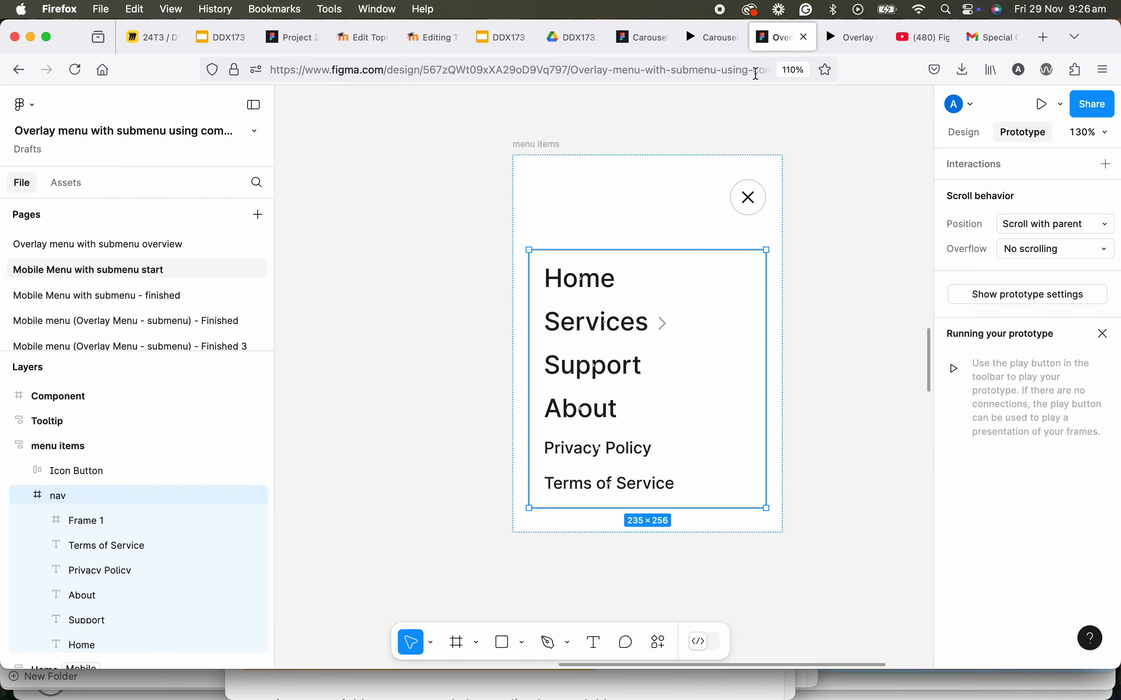
pyautogui.click(171, 244)
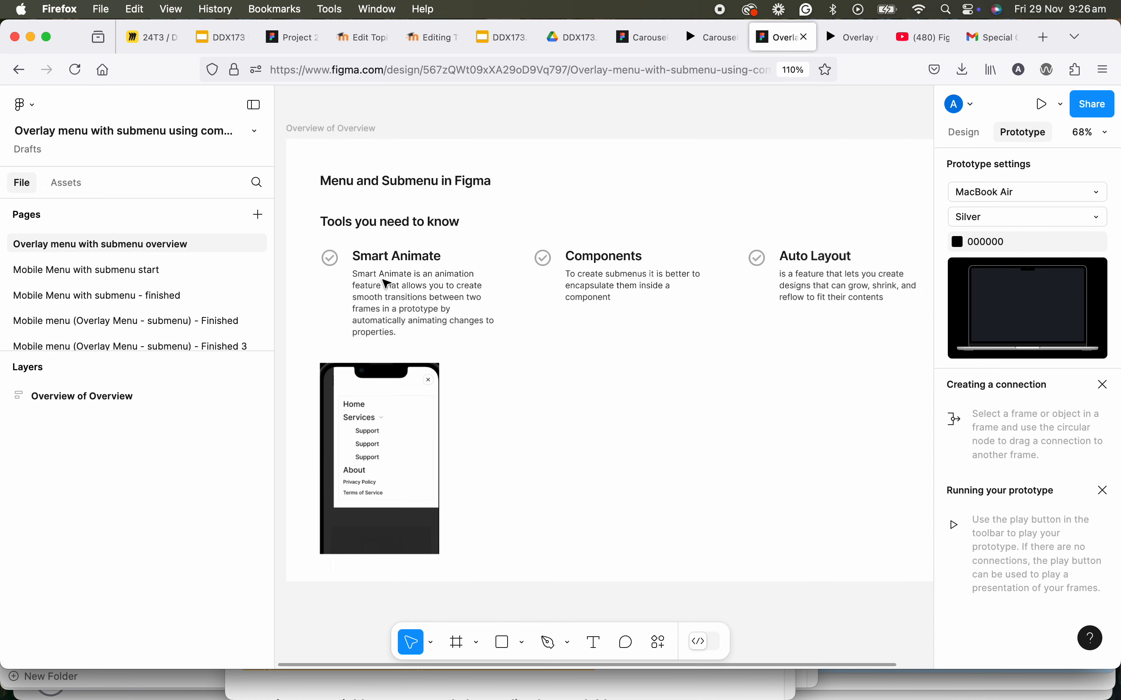
pyautogui.scroll(2, 387, 283)
pyautogui.scroll(2, 416, 278)
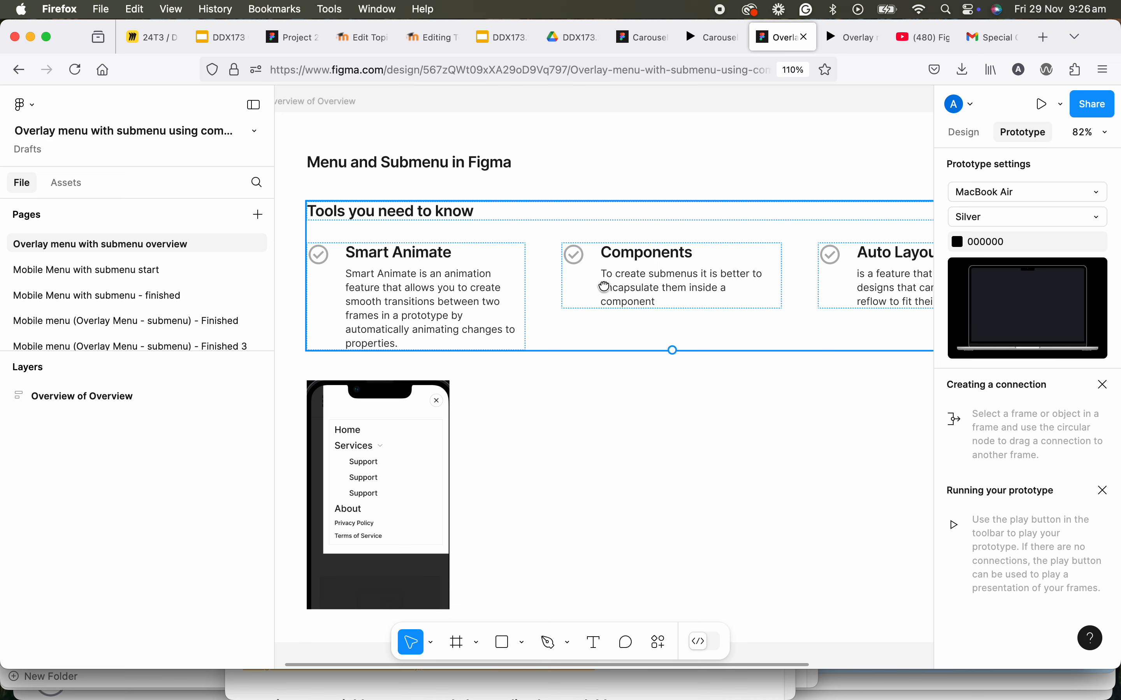
pyautogui.hscroll(3, 620, 290)
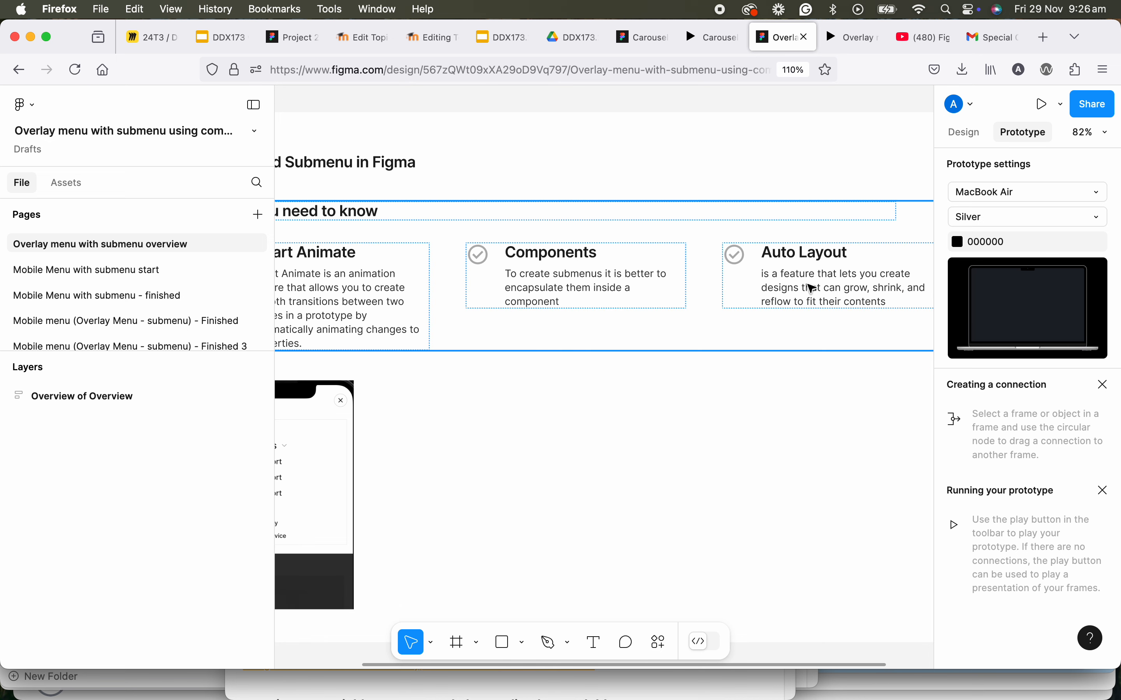
pyautogui.hscroll(-5, 694, 285)
pyautogui.hscroll(3, 713, 285)
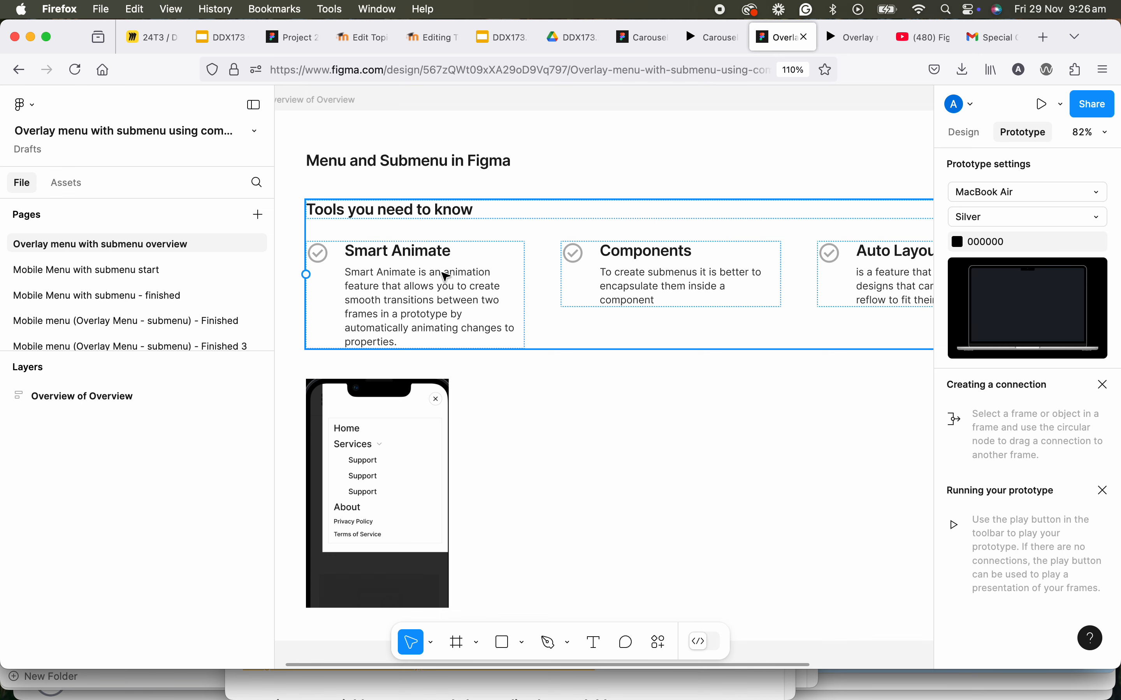
pyautogui.hscroll(-2, 482, 328)
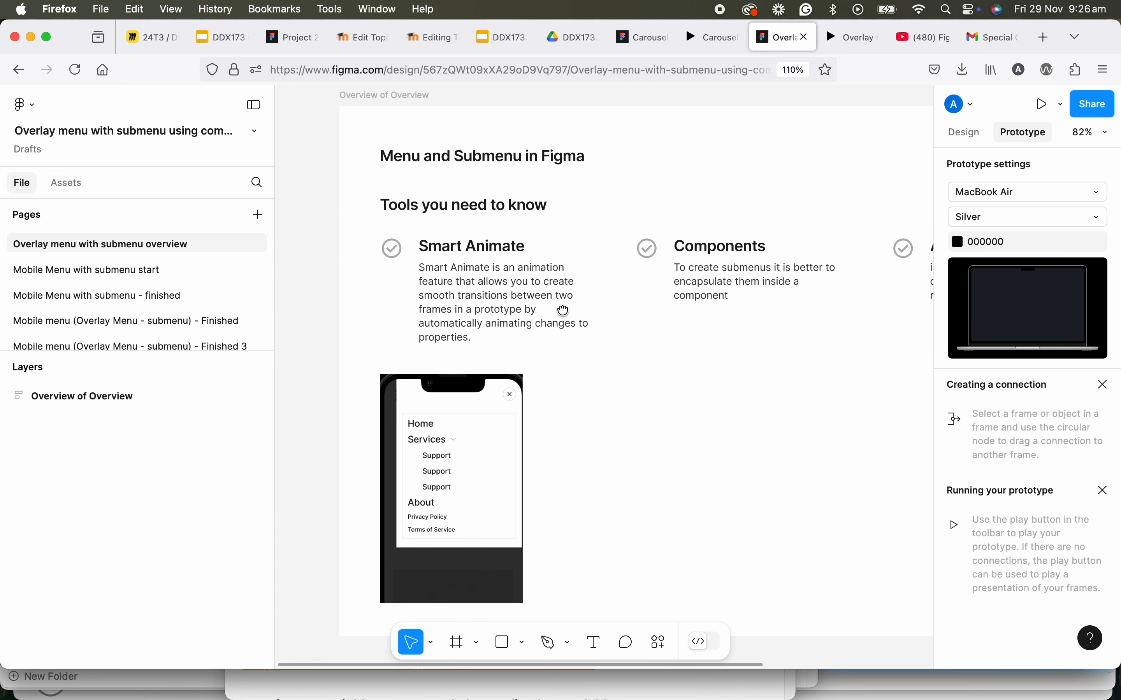
# Open the "Mobile Menu with submenu start" page and examine the nav entries in the menu items frame.
pyautogui.click(180, 270)
pyautogui.scroll(-5, 509, 352)
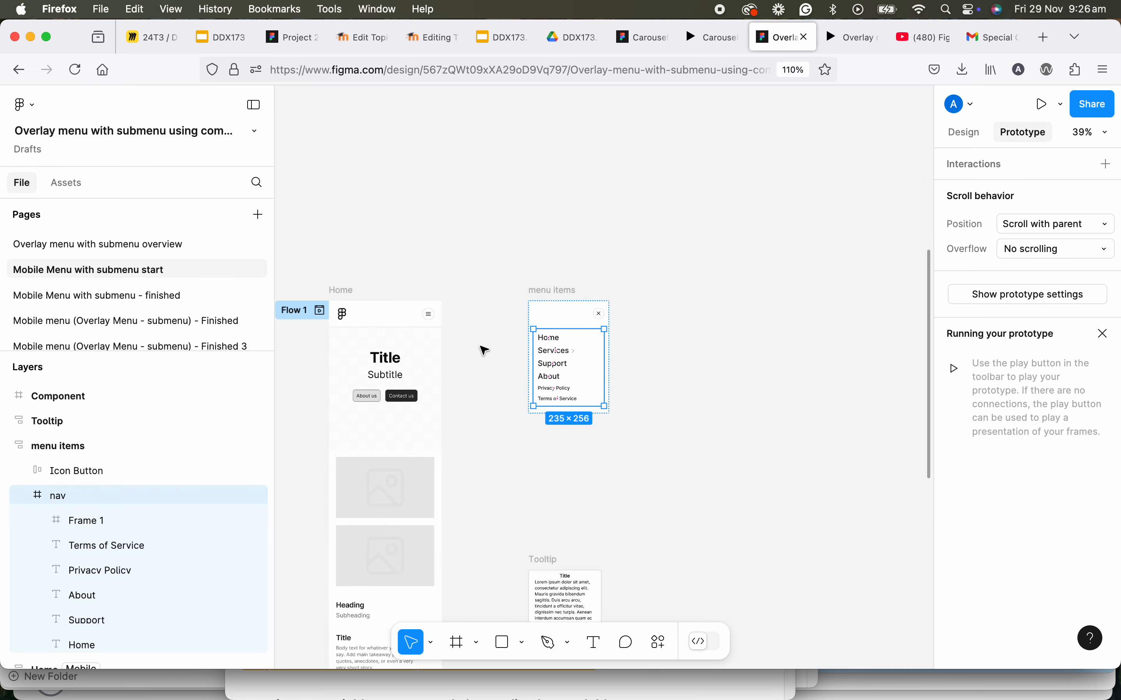
pyautogui.moveTo(483, 348); pyautogui.dragTo(555, 365)
pyautogui.scroll(6, 633, 382)
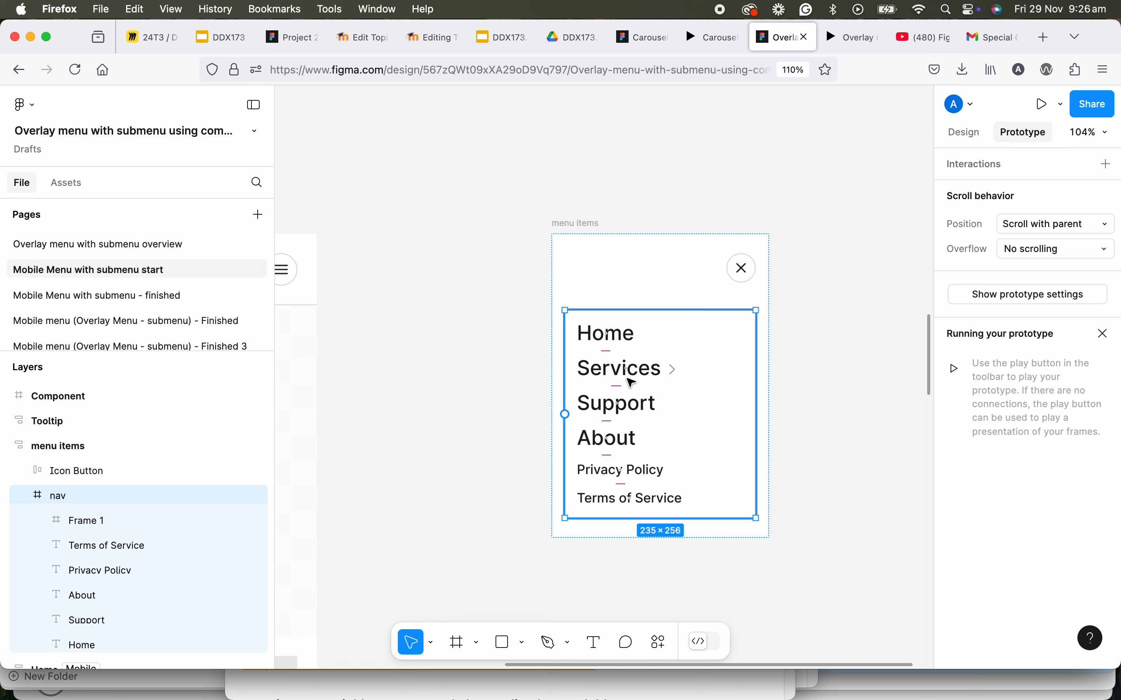
pyautogui.scroll(3, 626, 378)
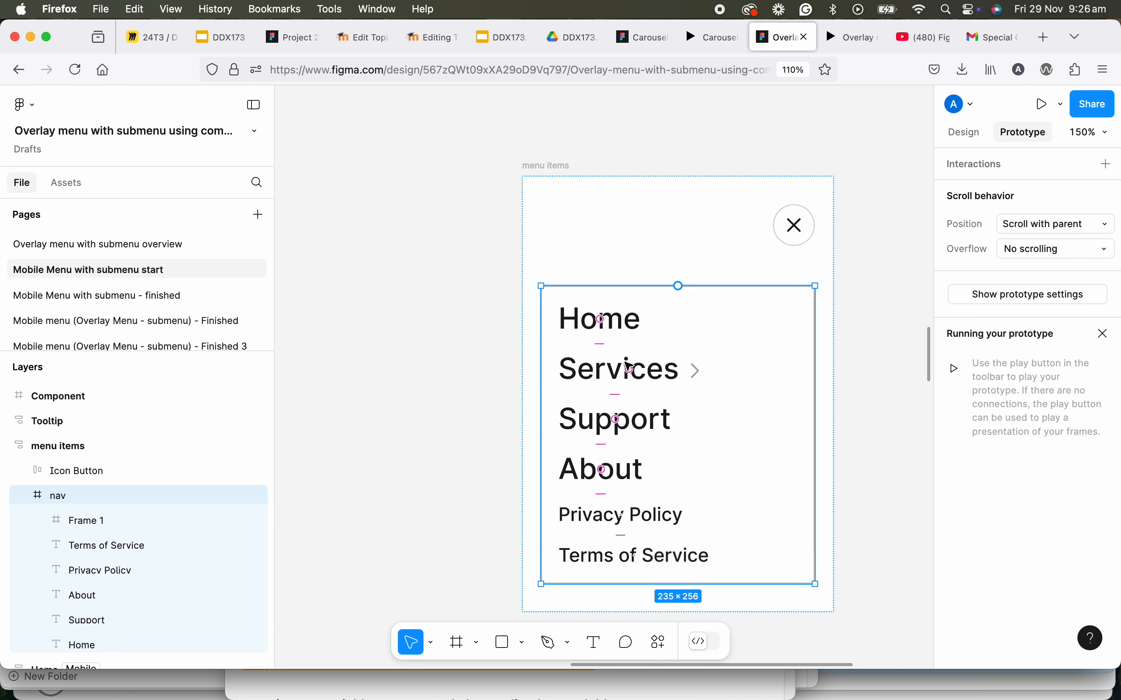
pyautogui.scroll(-2, 636, 367)
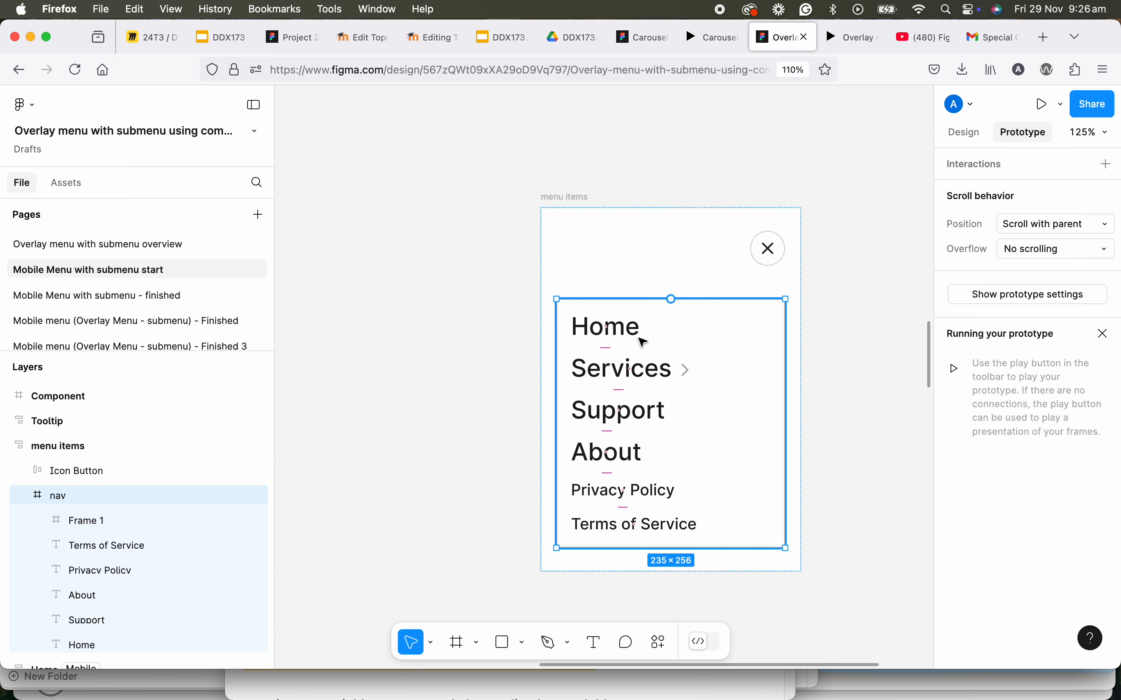
pyautogui.scroll(-1, 643, 342)
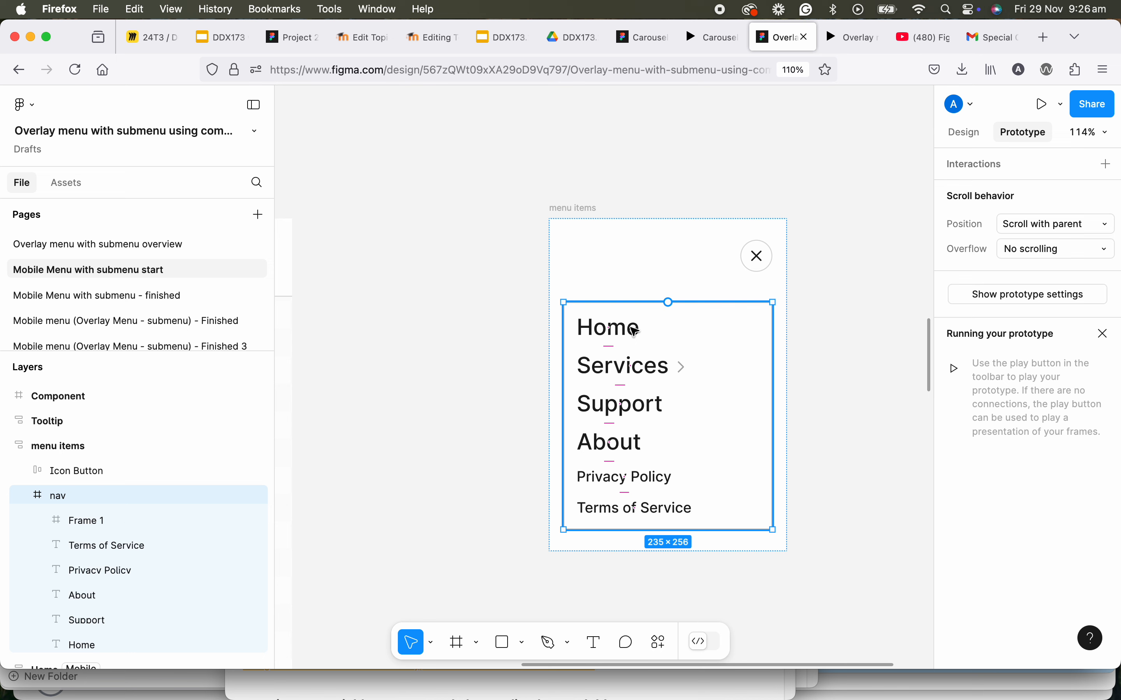
pyautogui.scroll(-1, 634, 333)
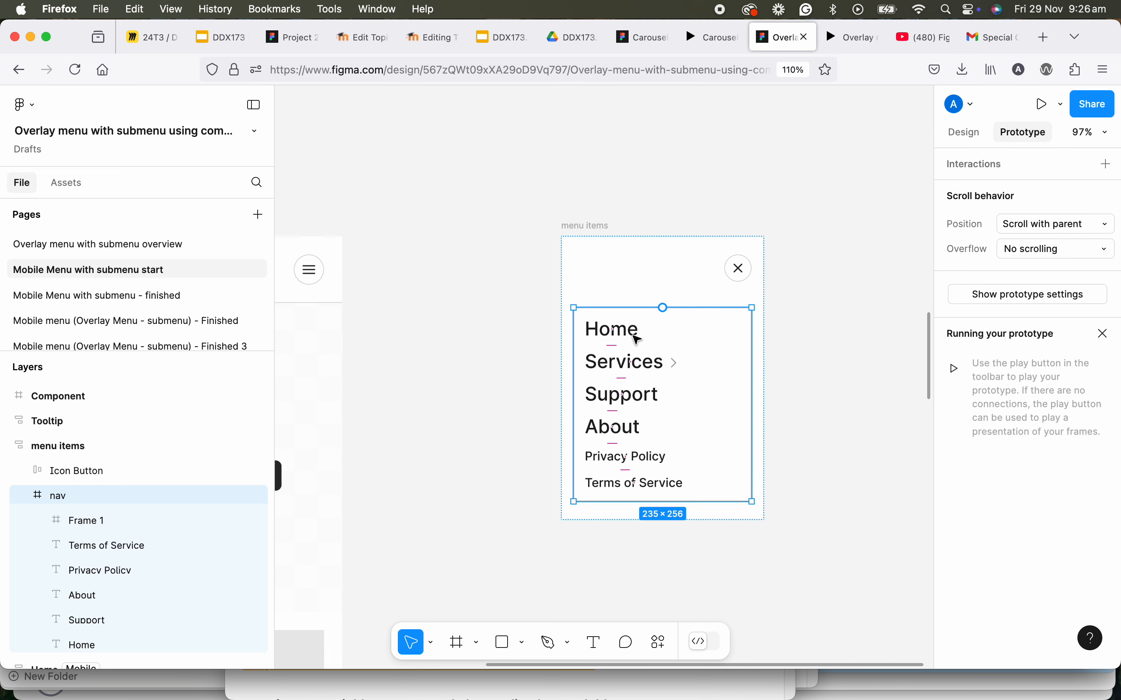
pyautogui.scroll(3, 641, 343)
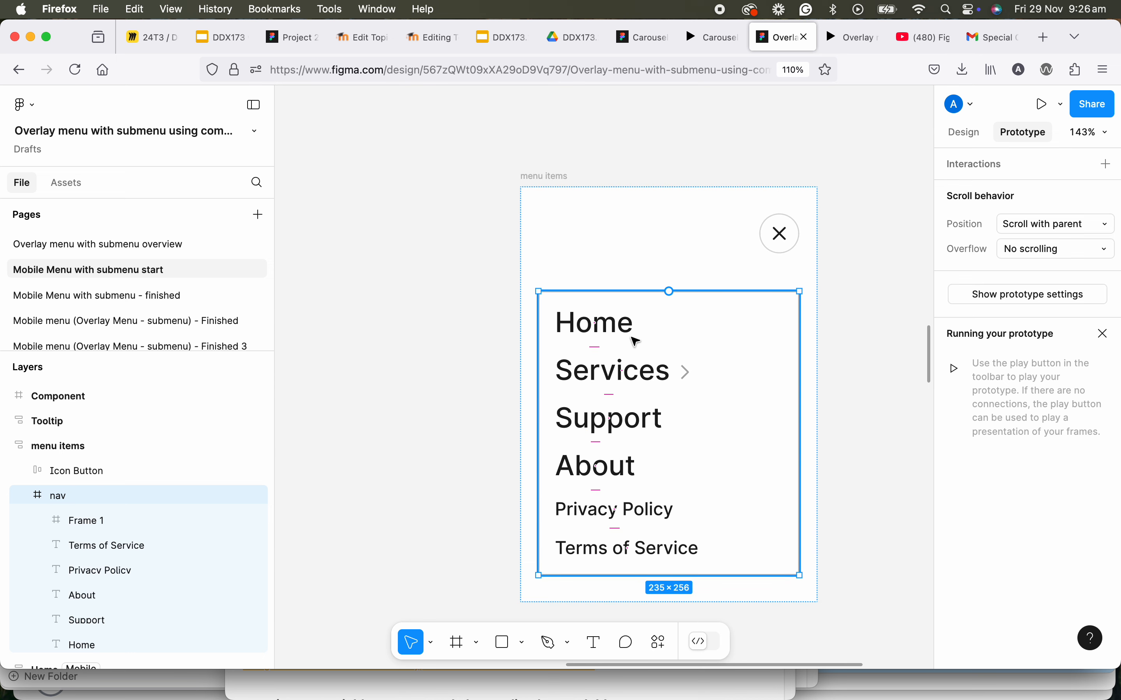
# Paste a copy of the nav frame into the empty Component frame and place it at about X 202, Y 140.
pyautogui.scroll(-5, 635, 342)
pyautogui.moveTo(573, 264); pyautogui.dragTo(695, 507)
pyautogui.moveTo(541, 236); pyautogui.dragTo(624, 605)
pyautogui.moveTo(483, 335); pyautogui.dragTo(374, 552)
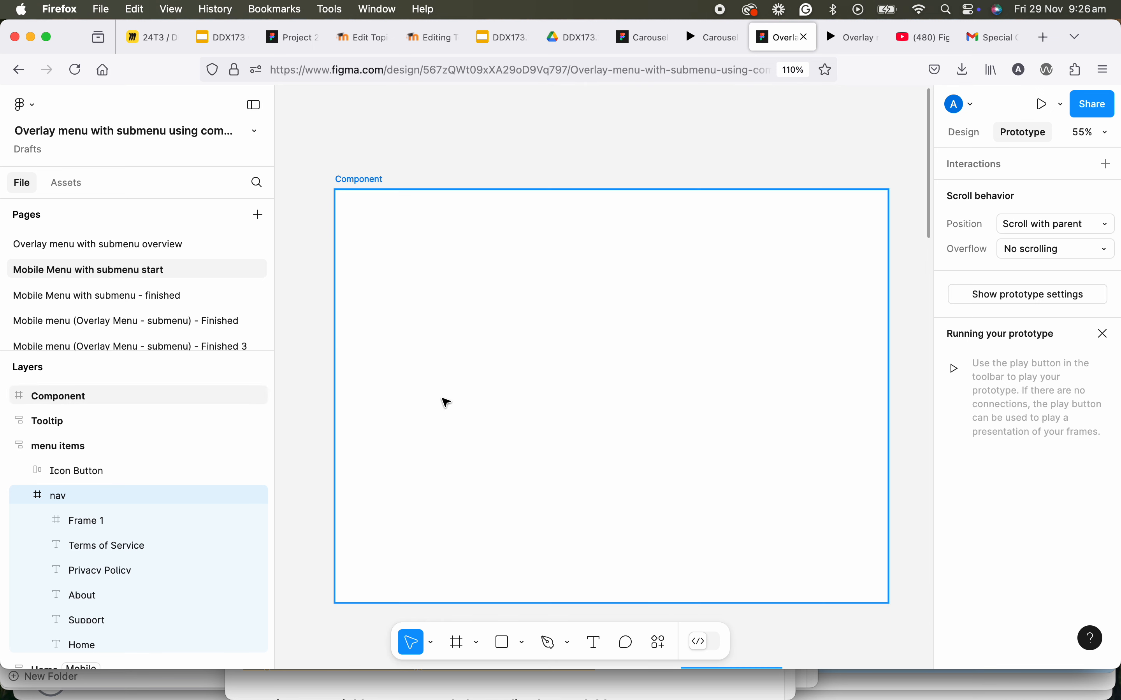
pyautogui.scroll(3, 446, 402)
pyautogui.scroll(-1, 405, 251)
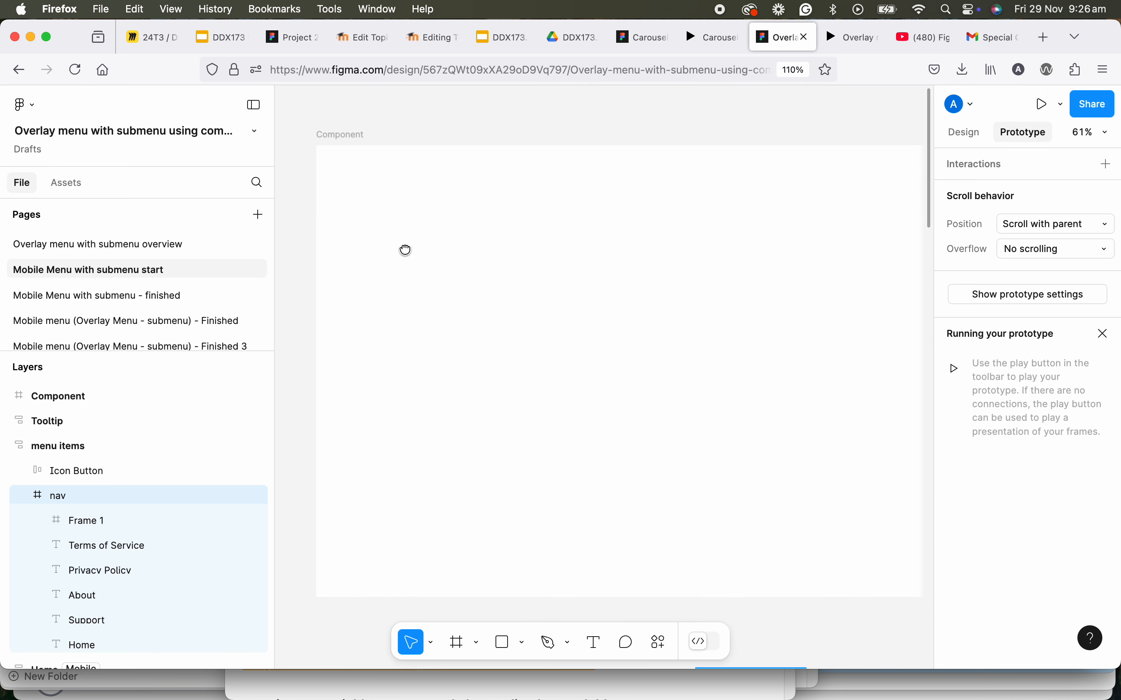
pyautogui.click(421, 235)
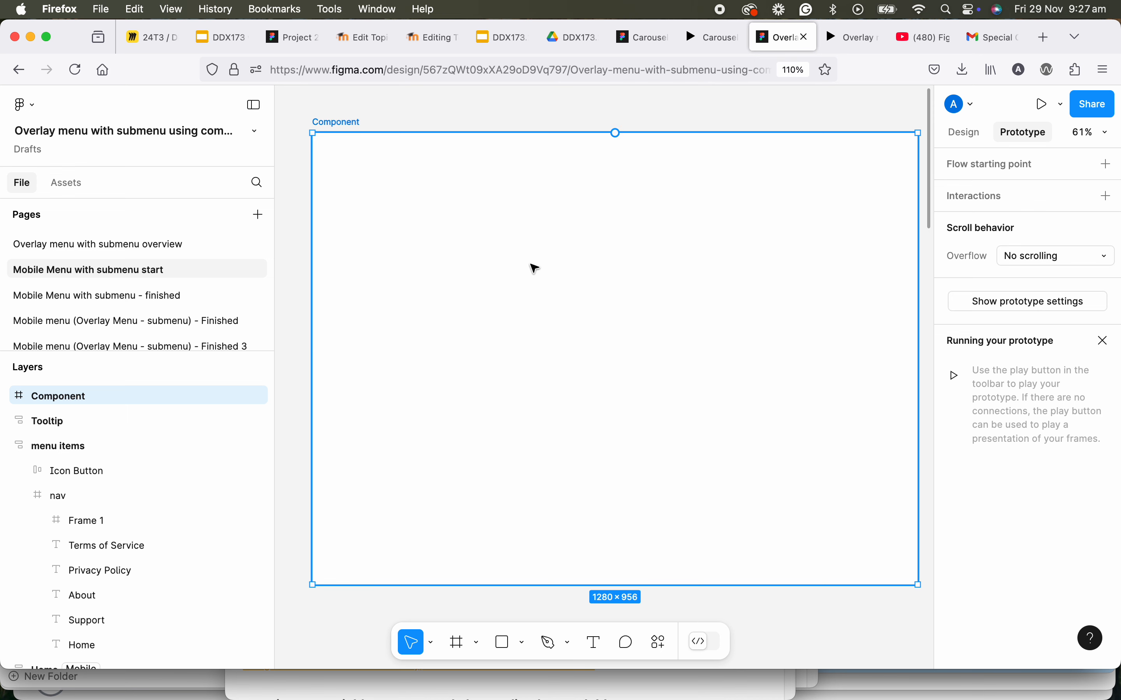
pyautogui.press('super+v')
pyautogui.moveTo(407, 241); pyautogui.dragTo(495, 260)
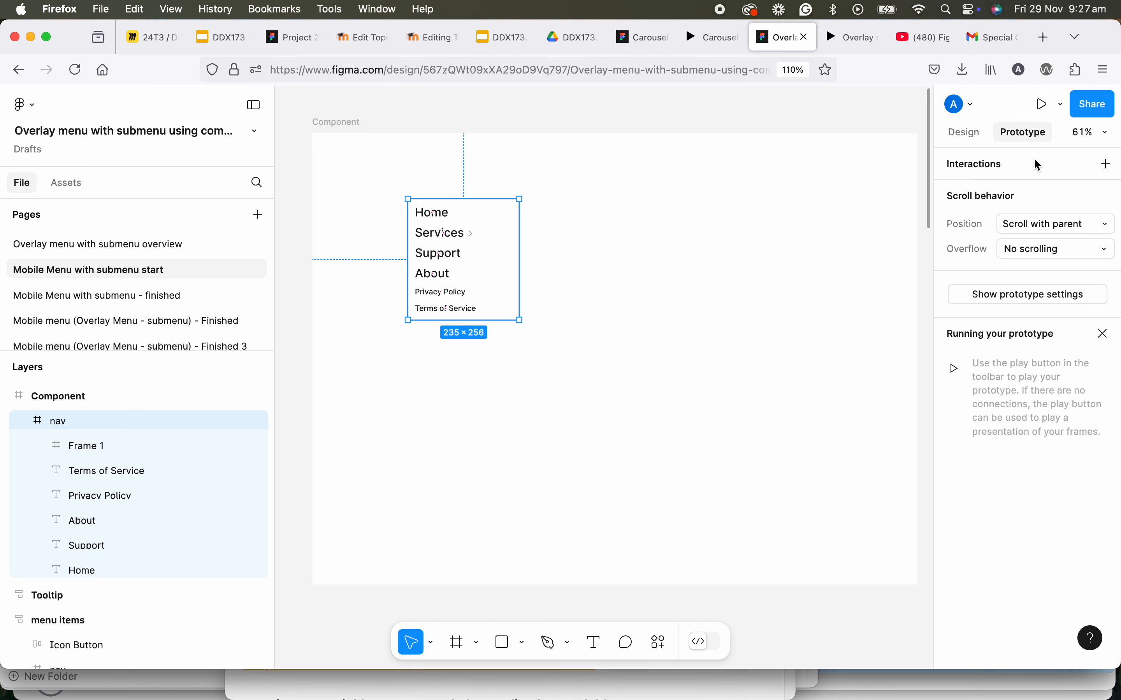
# Convert the copied nav frame into a component.
pyautogui.click(965, 135)
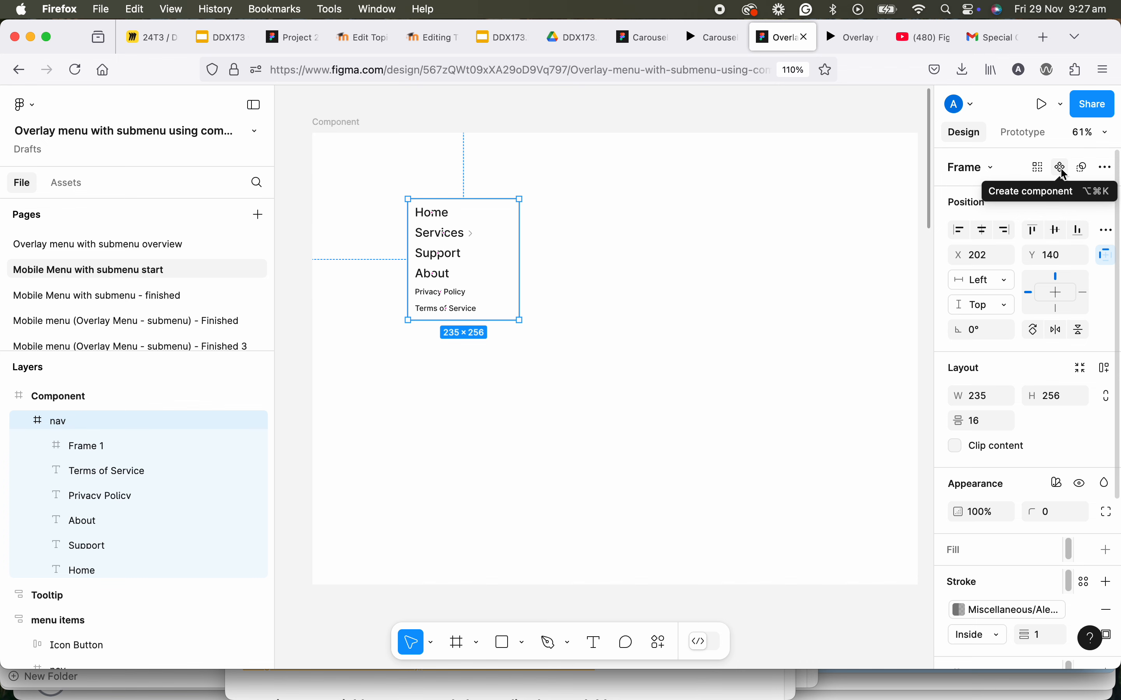
pyautogui.press('alt+super+k')
pyautogui.scroll(5, 472, 236)
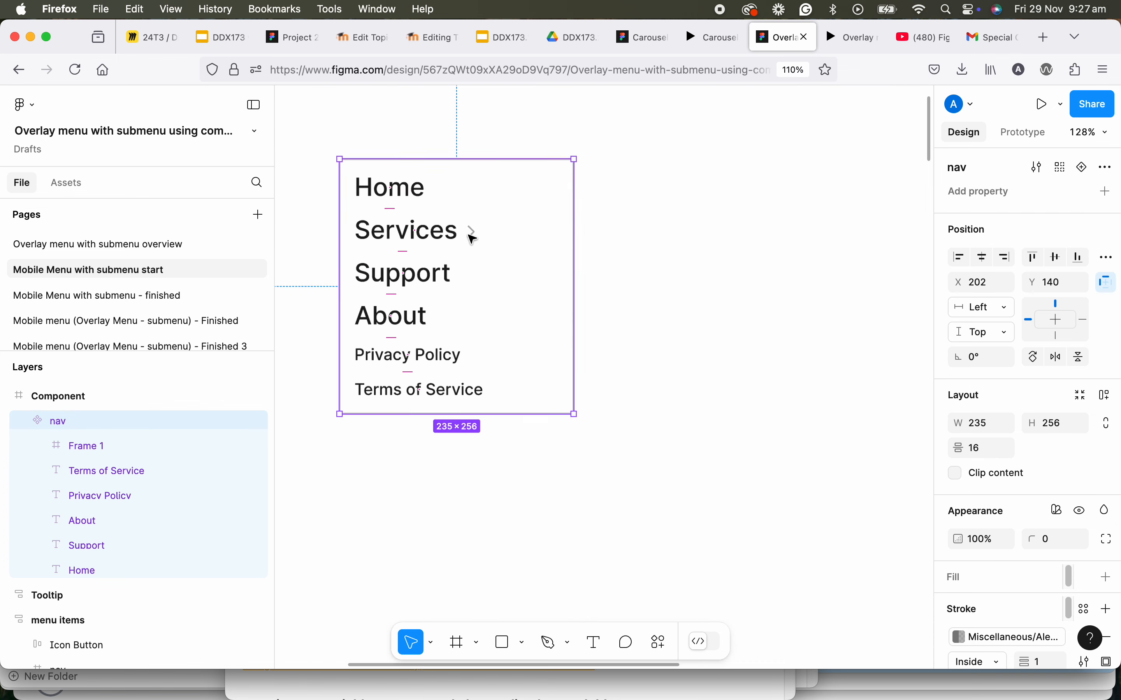
# Rename the nav component's Frame 1 layer, which holds the Services text and arrow, to "Services".
pyautogui.scroll(3, 472, 239)
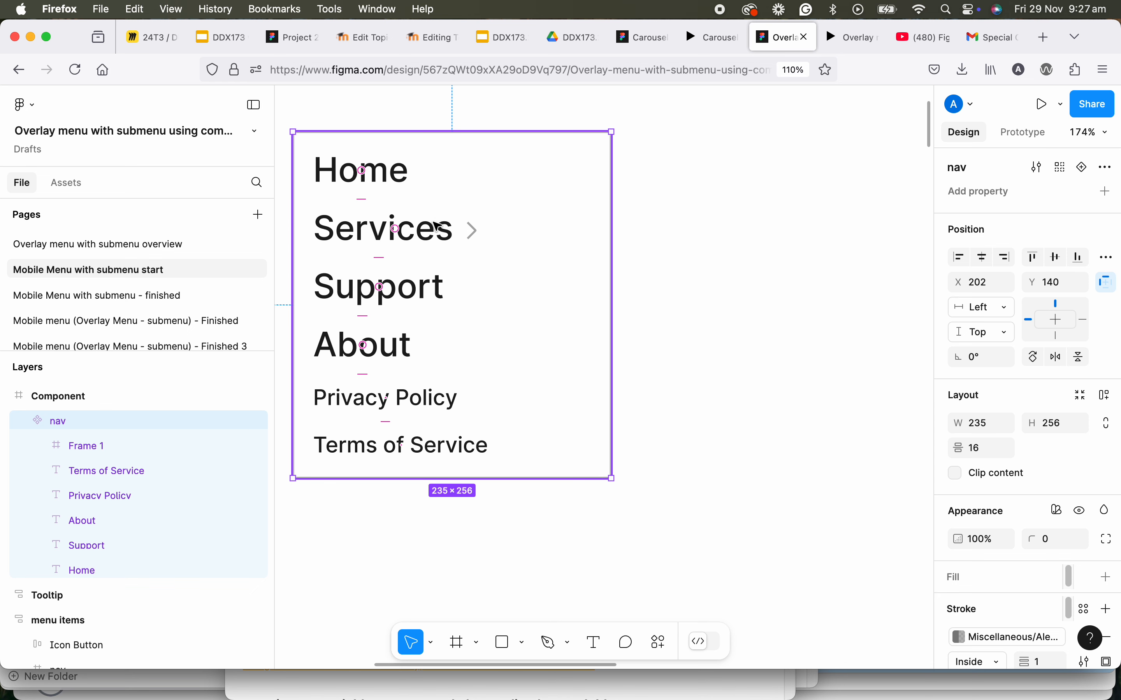
pyautogui.click(457, 234)
pyautogui.scroll(-1, 93, 403)
pyautogui.scroll(1, 87, 412)
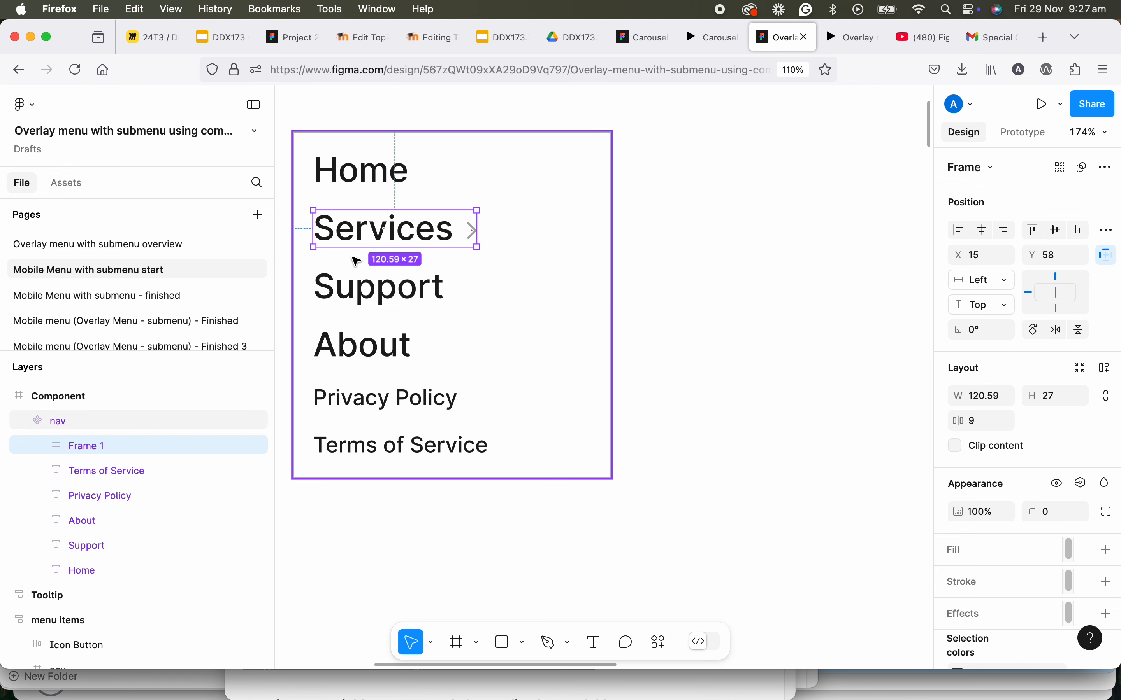
pyautogui.doubleClick(73, 445)
pyautogui.write('Services')
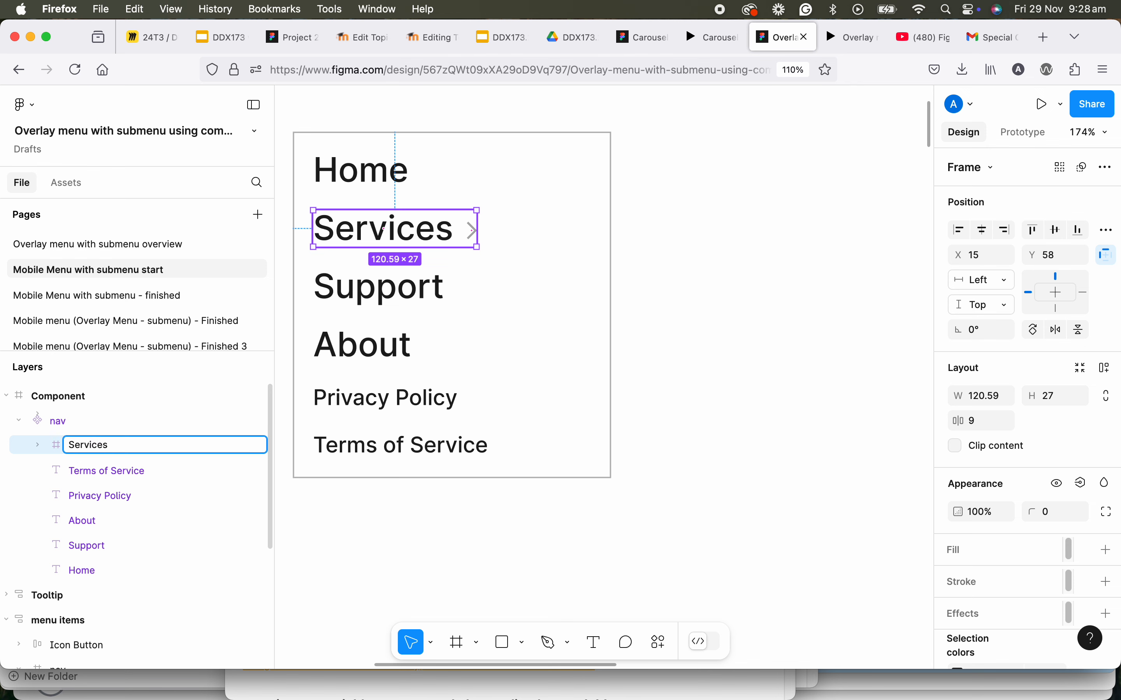
pyautogui.press('Return')
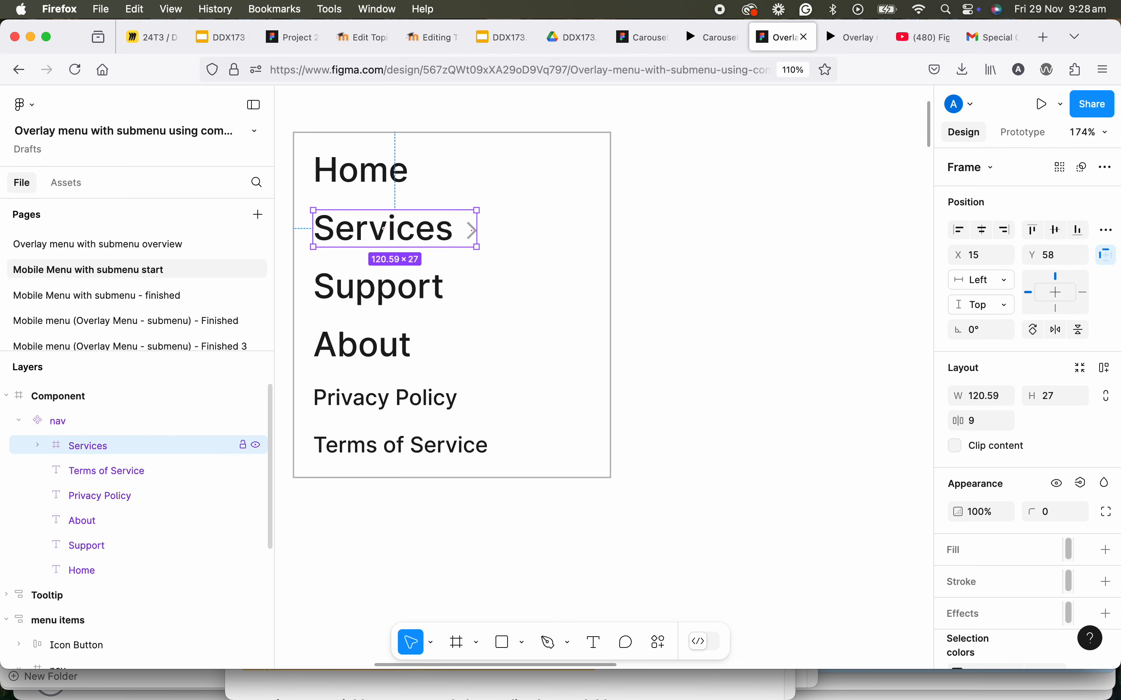
# Inspect the contents of the Services layer and check each menu item layer inside the nav component.
pyautogui.click(38, 444)
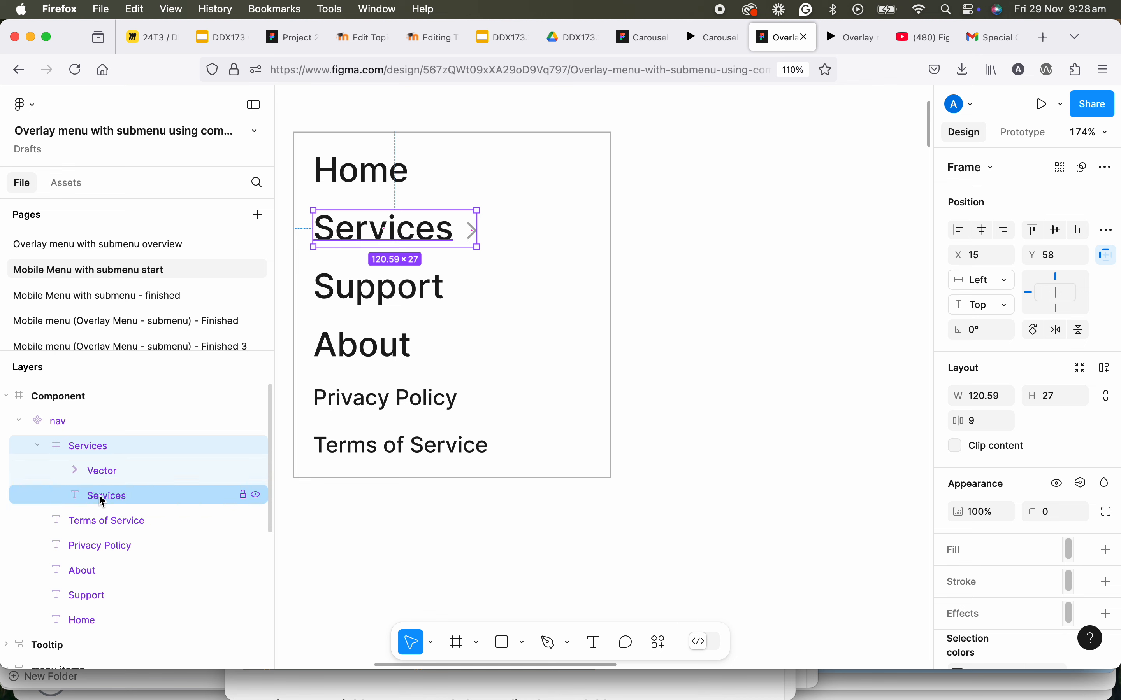
pyautogui.click(39, 446)
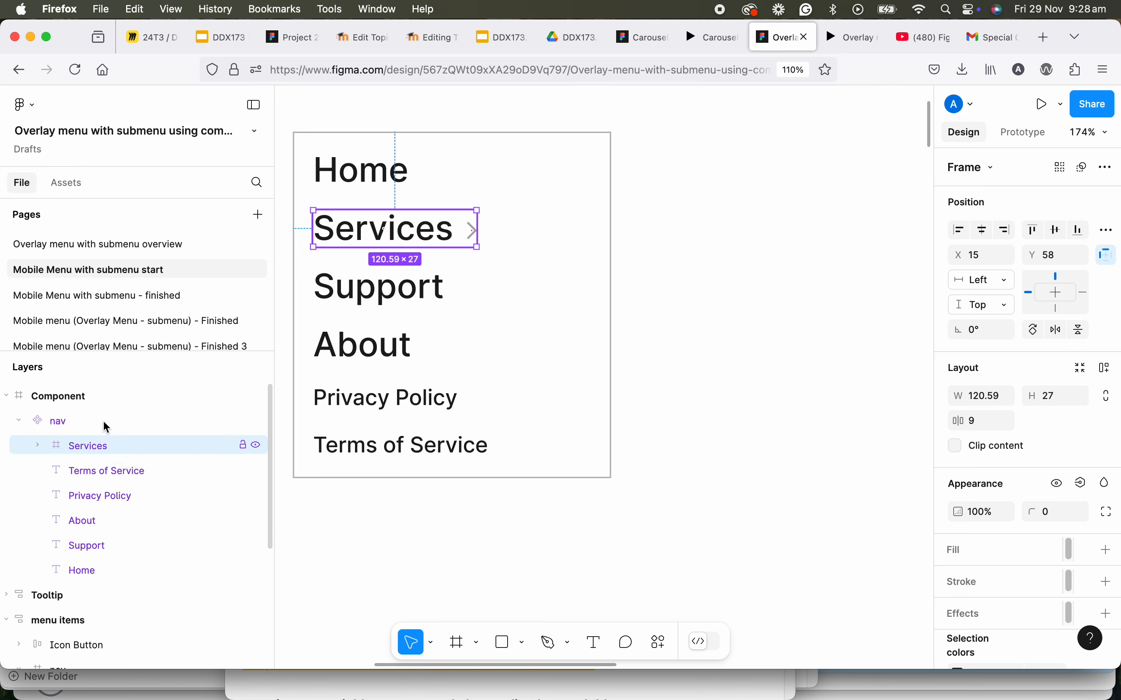
pyautogui.click(373, 185)
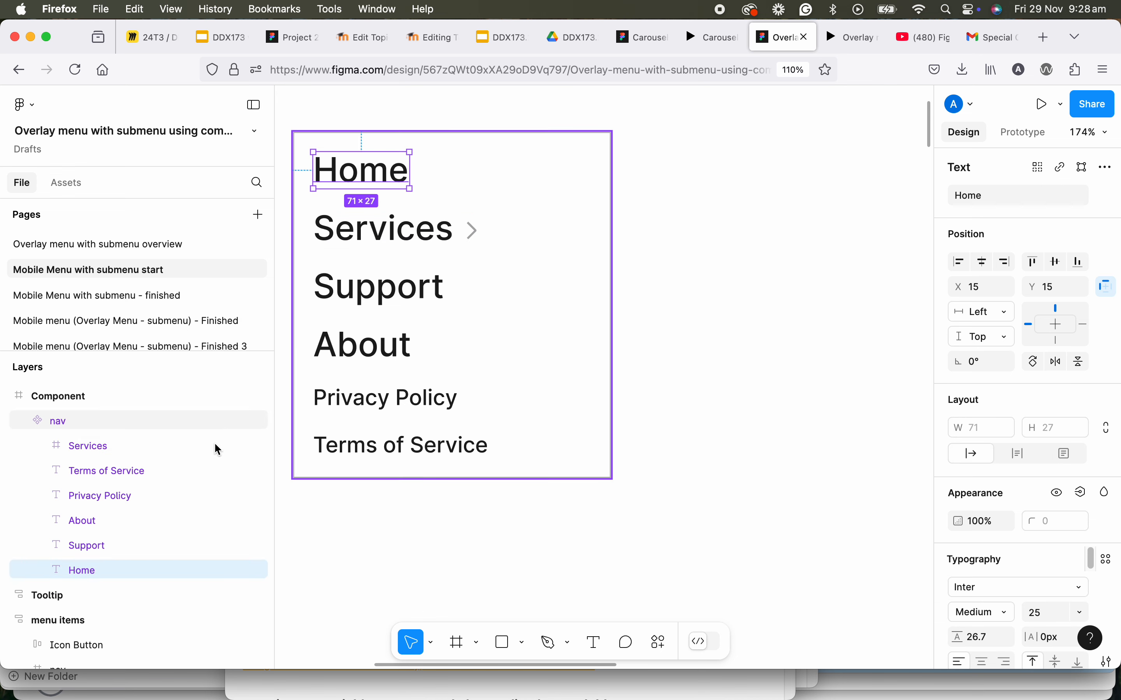
pyautogui.click(92, 549)
pyautogui.click(93, 522)
pyautogui.click(93, 495)
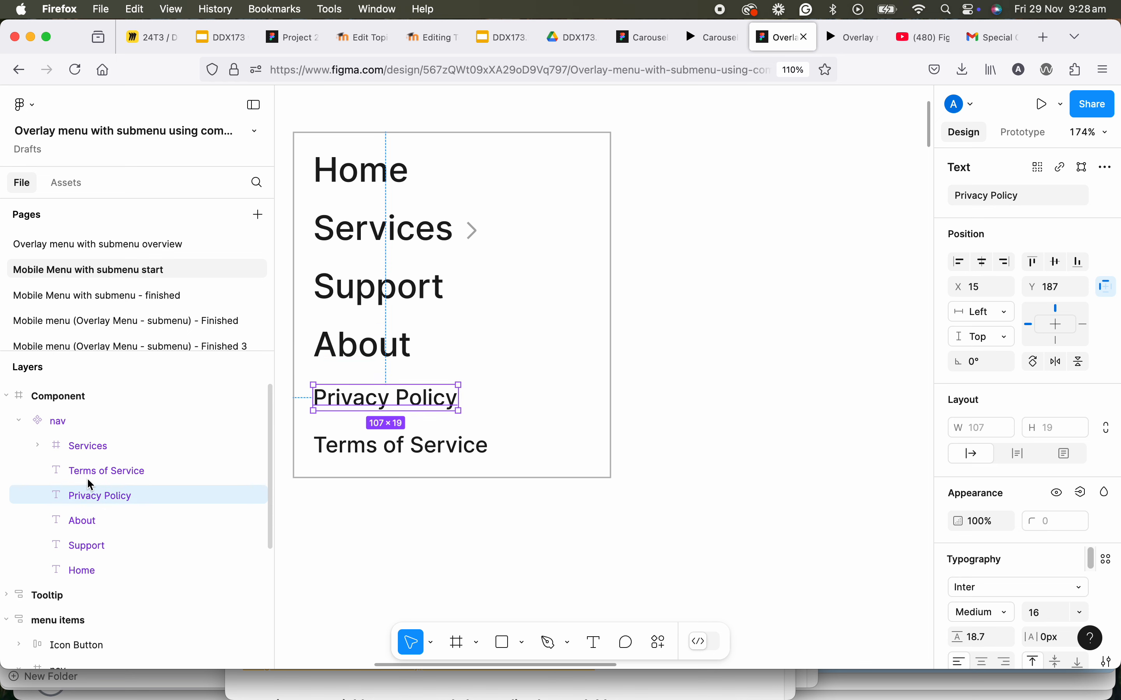
pyautogui.click(88, 471)
pyautogui.click(86, 445)
# Add a second variant to the nav component.
pyautogui.click(61, 428)
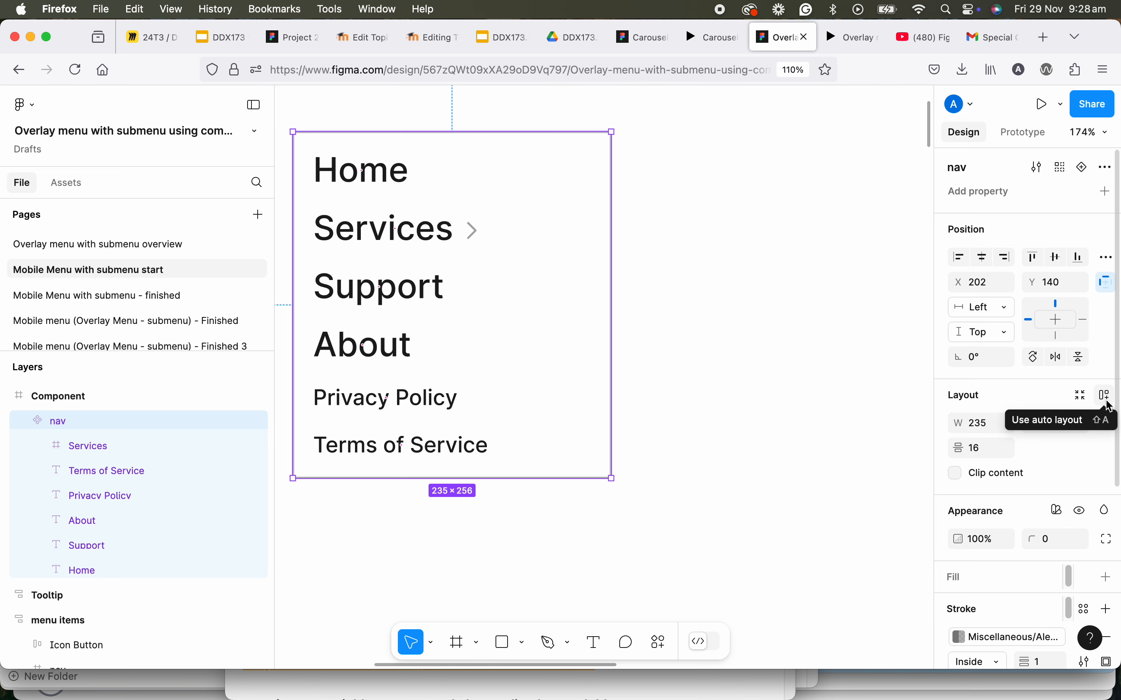
pyautogui.scroll(-3, 487, 313)
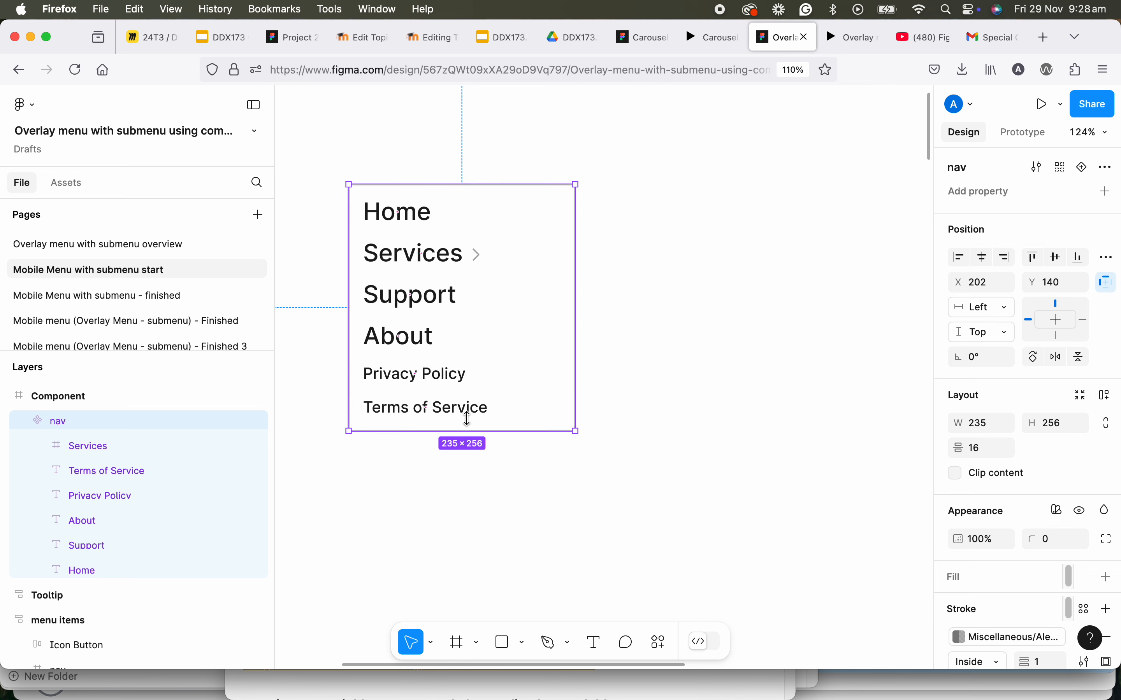
pyautogui.scroll(3, 471, 389)
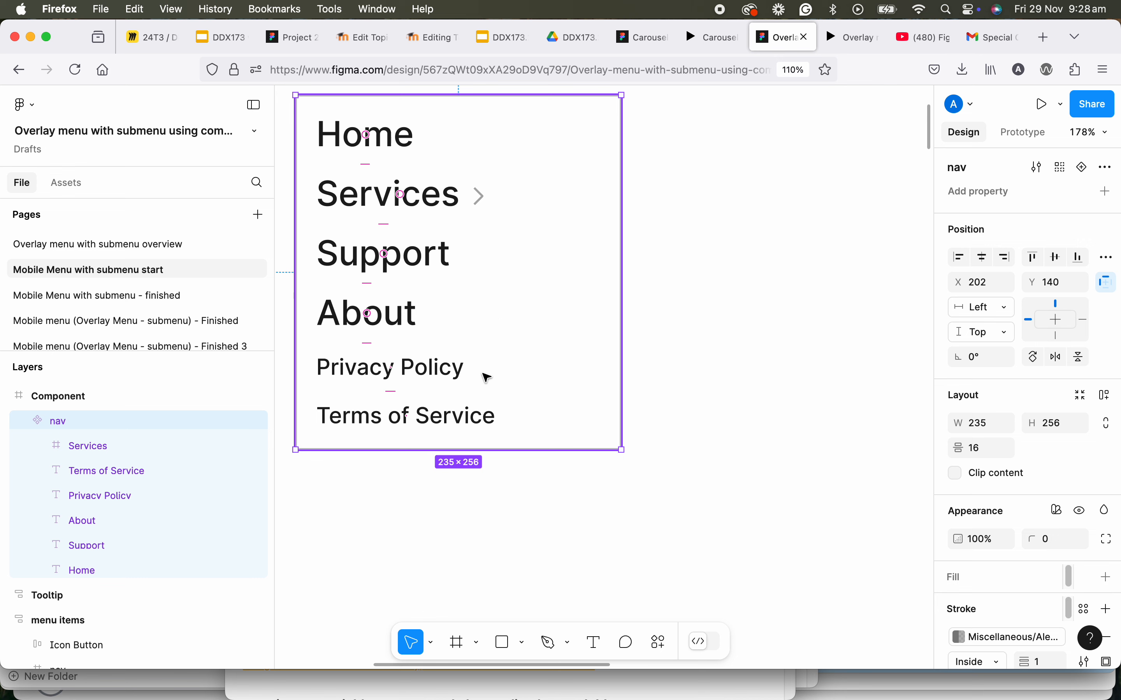
pyautogui.scroll(-2, 484, 375)
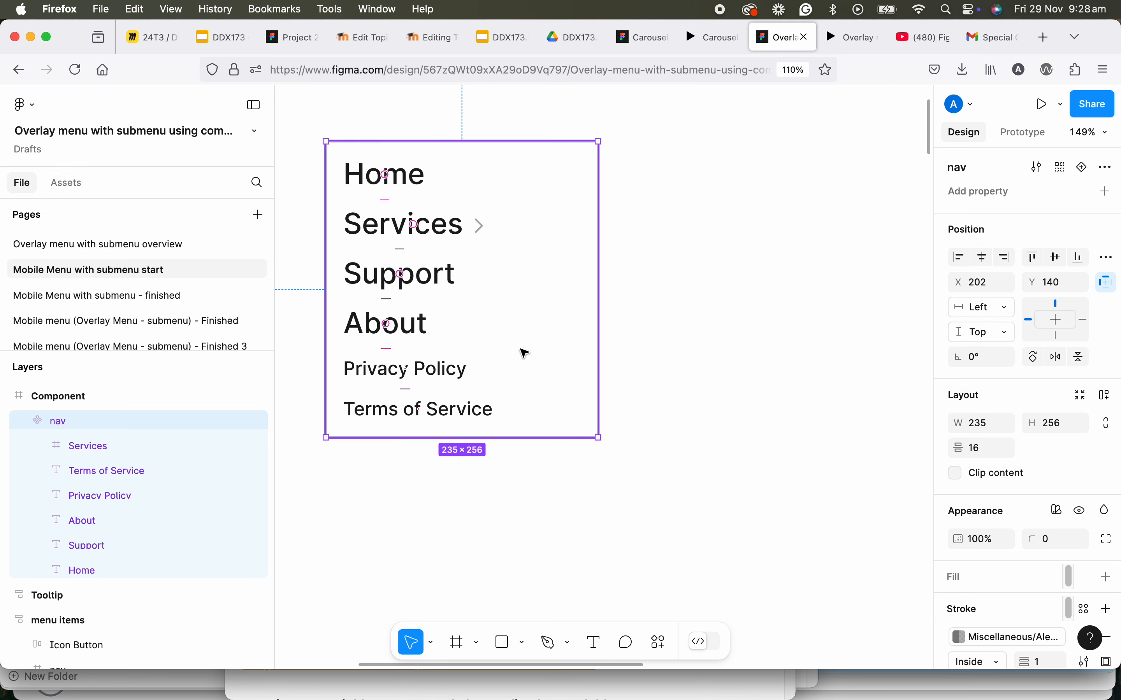
pyautogui.click(1085, 170)
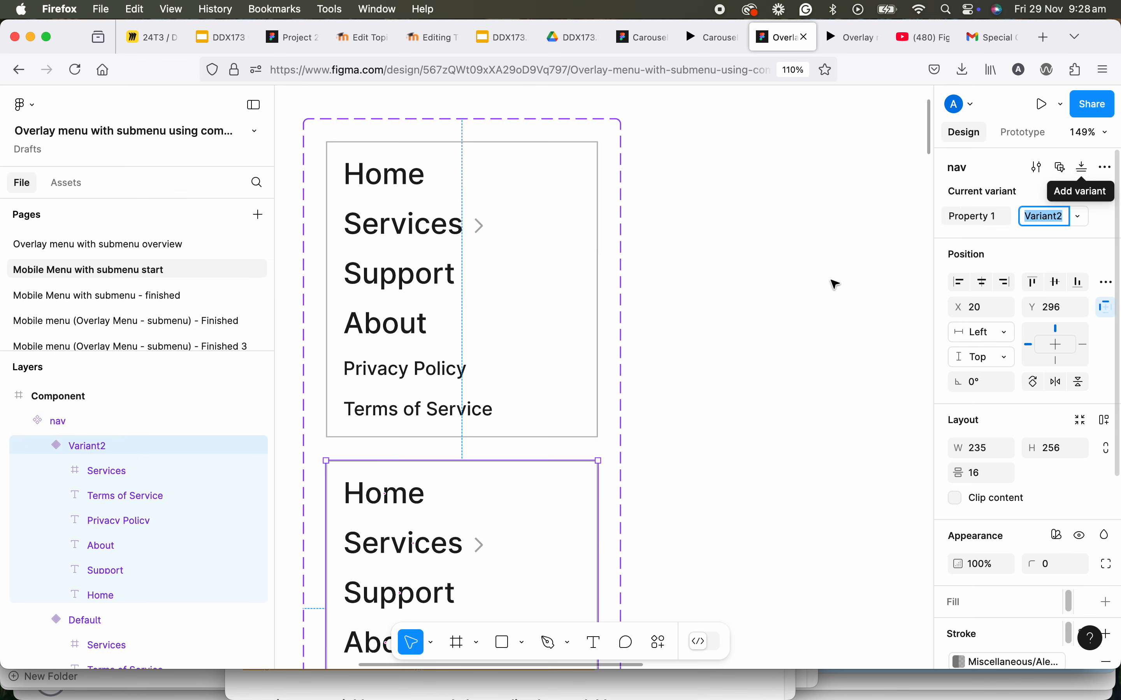
# Examine the Default and second variants of the nav component, including the Support and Services items in the second one.
pyautogui.scroll(-4, 833, 283)
pyautogui.scroll(-5, 761, 315)
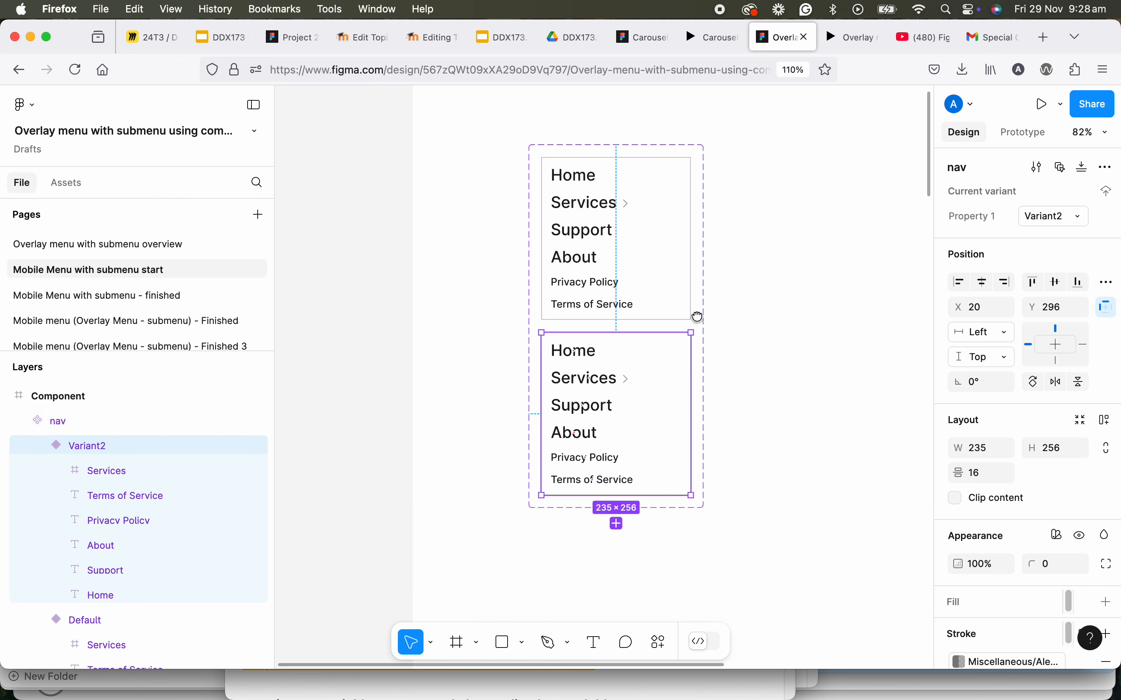
pyautogui.click(556, 240)
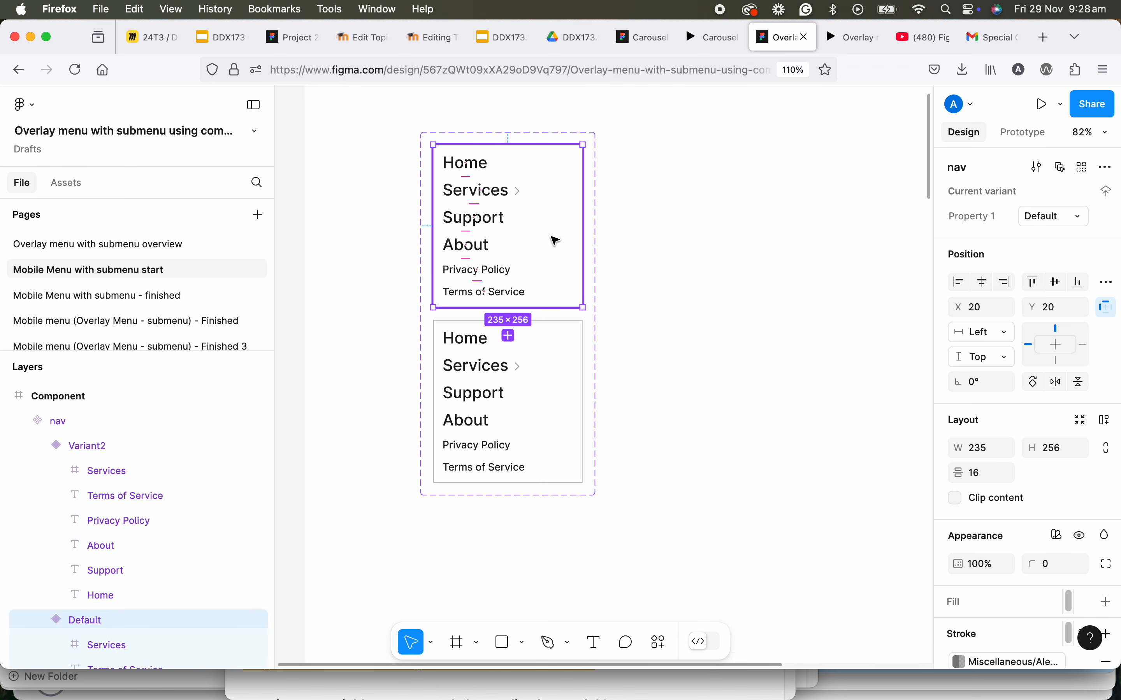
pyautogui.click(570, 367)
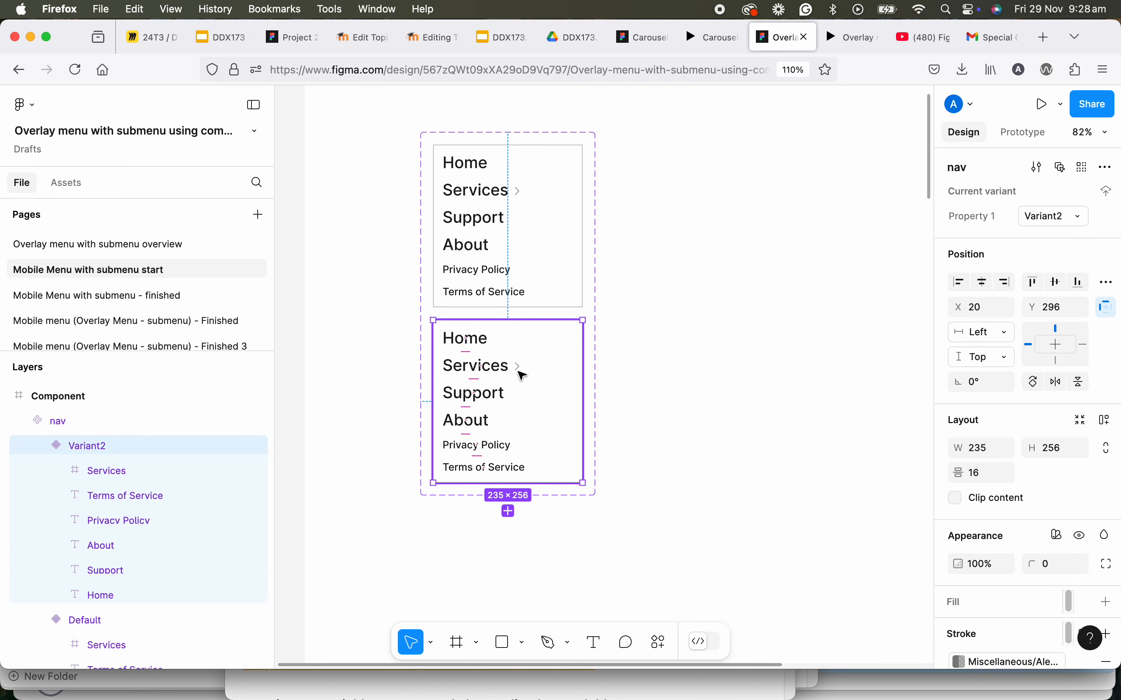
pyautogui.click(490, 401)
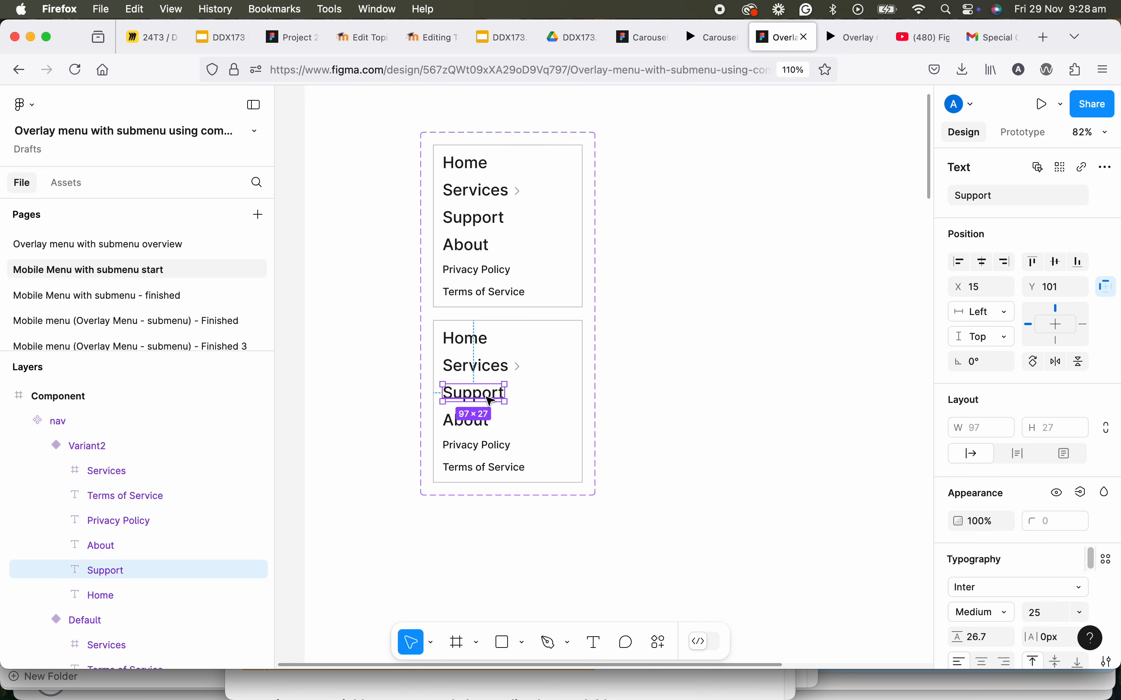
pyautogui.click(484, 367)
pyautogui.scroll(2, 551, 419)
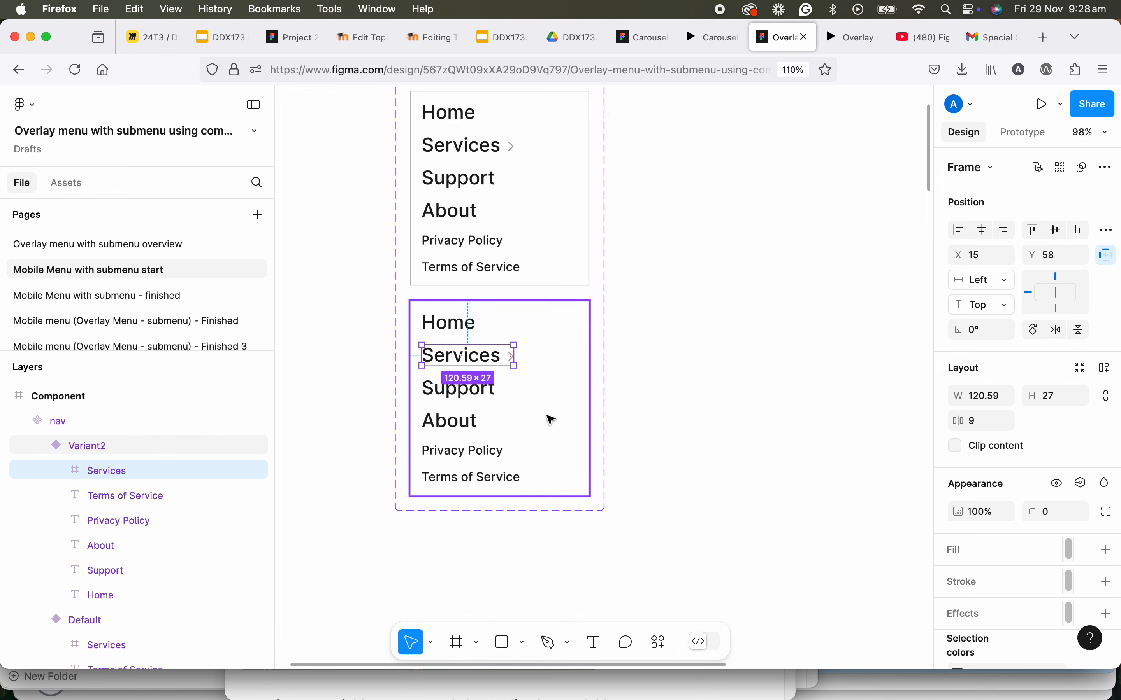
pyautogui.scroll(4, 490, 397)
# Try to make room for a submenu item by duplicating Support in the second variant and moving the copy closer to Services.
pyautogui.click(456, 394)
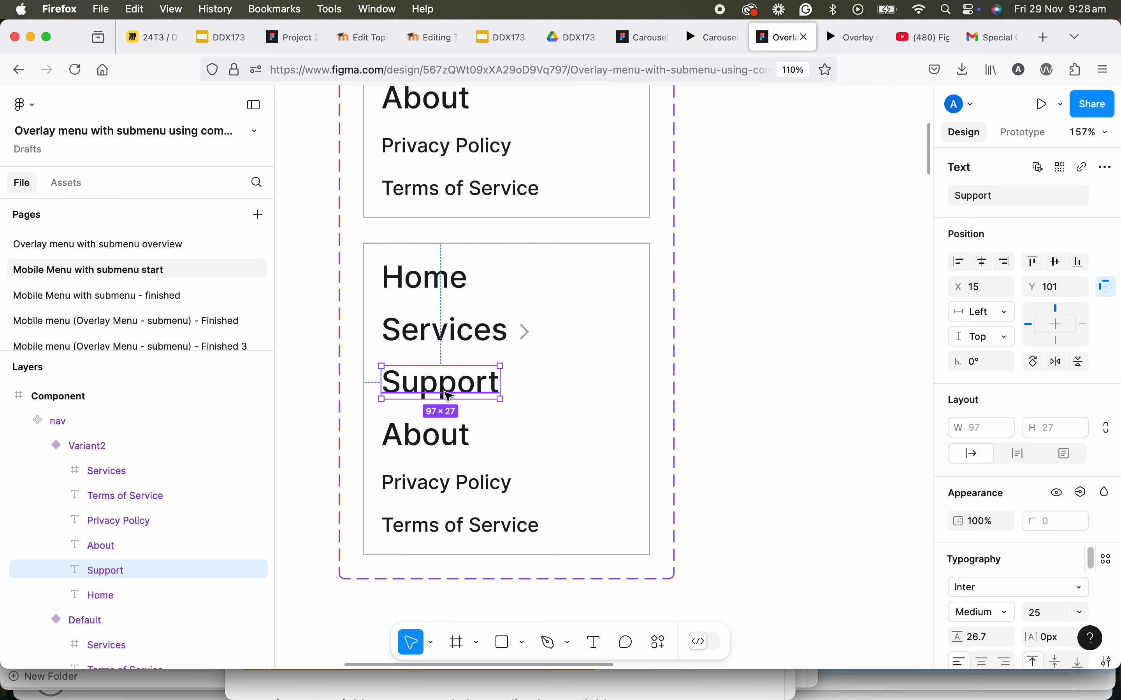
pyautogui.press('super+d')
pyautogui.moveTo(449, 396); pyautogui.dragTo(451, 367)
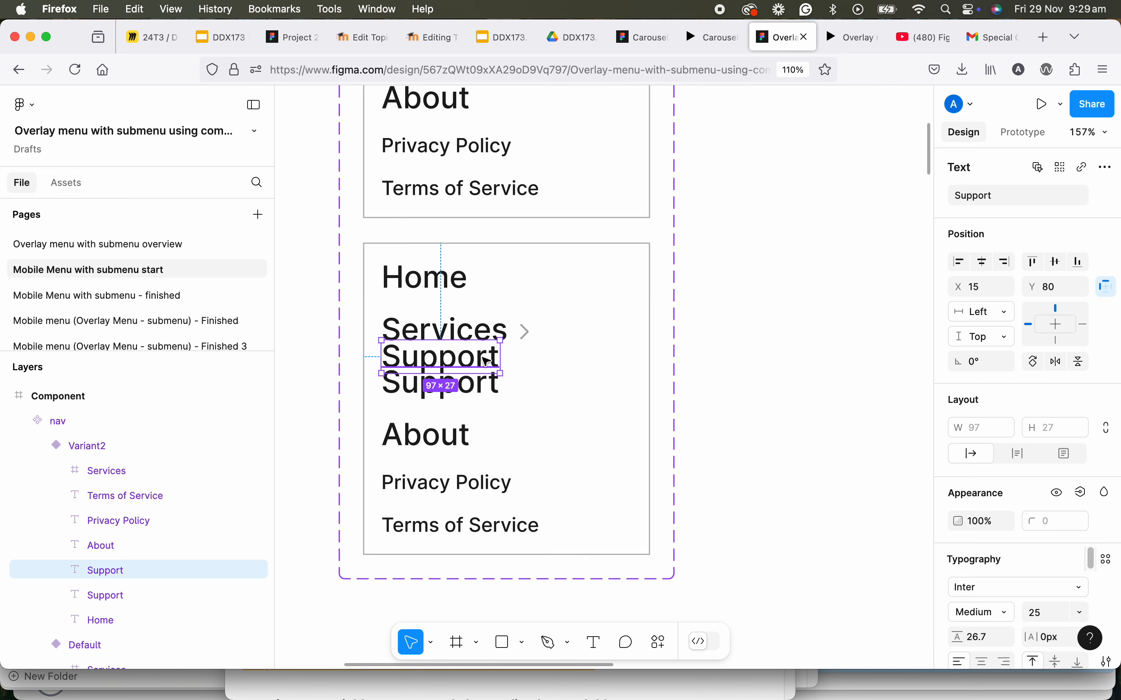
pyautogui.press('Delete')
# Apply auto layout to the second nav variant and widen it to 235.
pyautogui.click(563, 275)
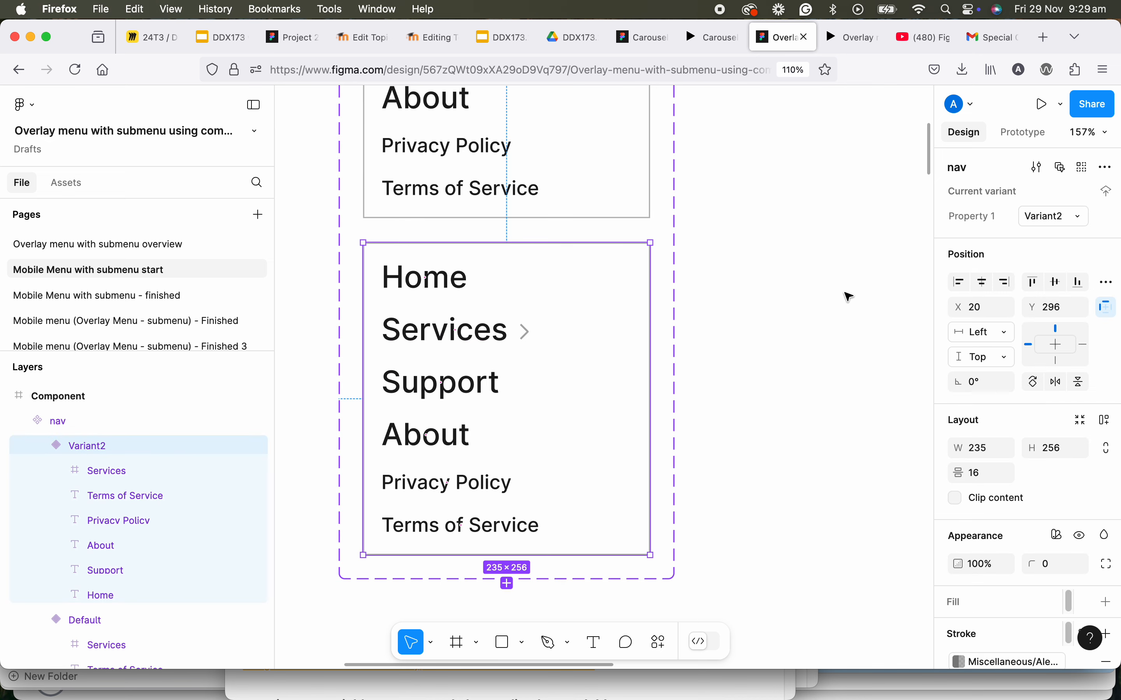
pyautogui.click(1107, 421)
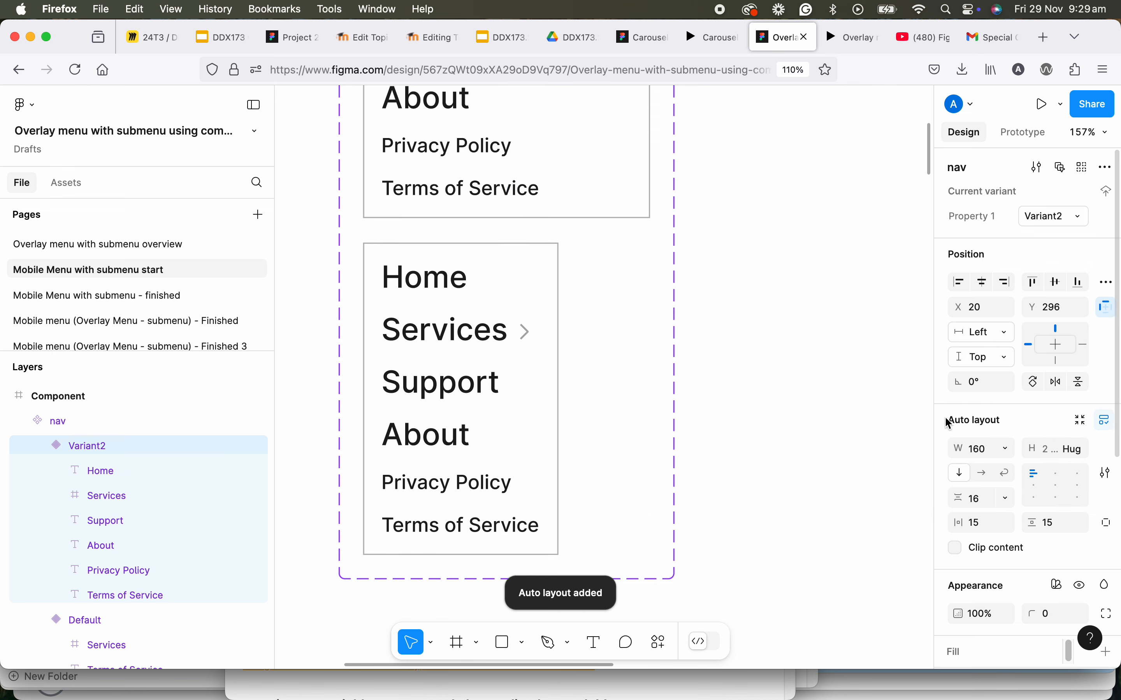
pyautogui.scroll(-2, 1004, 441)
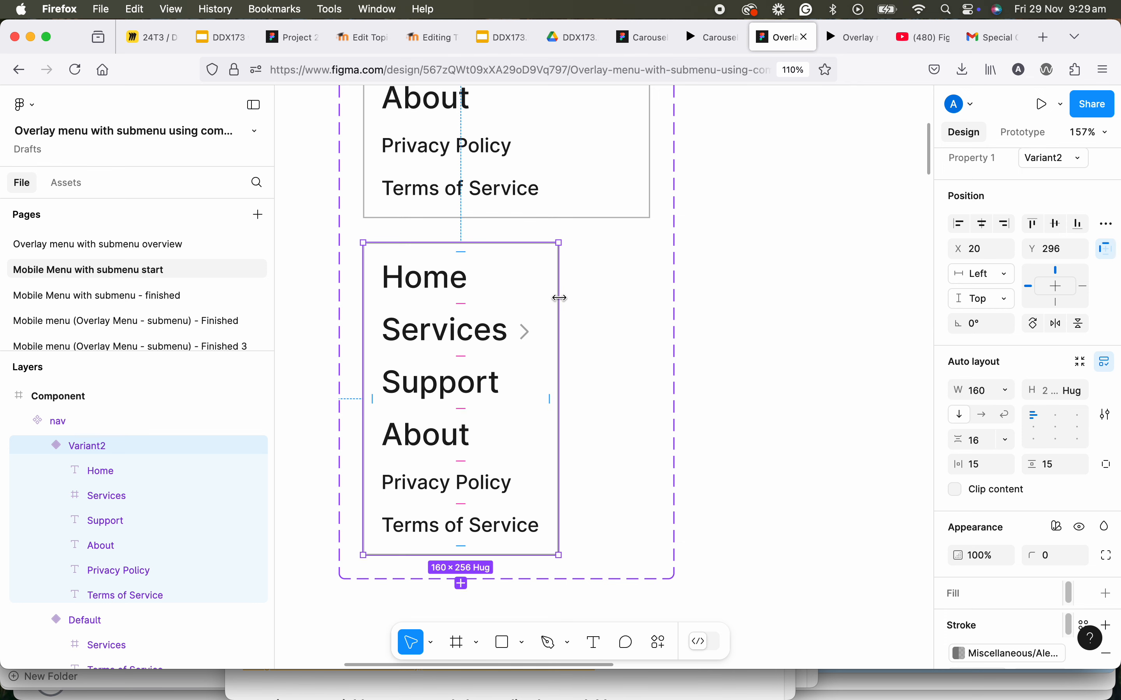
pyautogui.moveTo(562, 298); pyautogui.dragTo(651, 307)
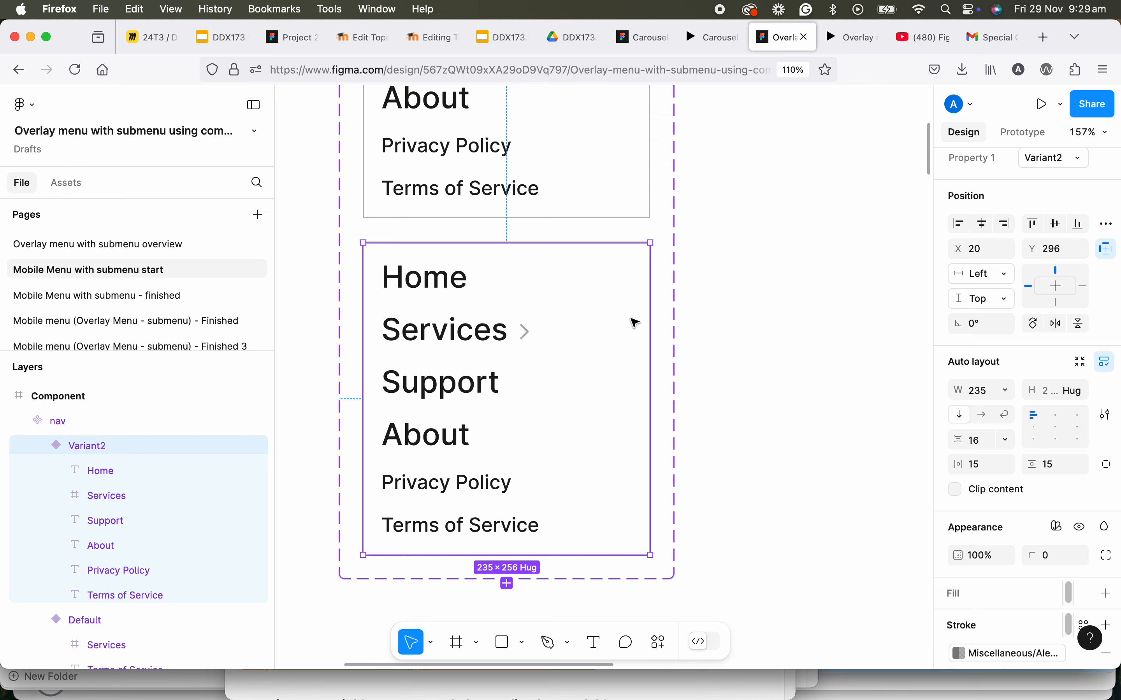
# Duplicate the Support text item inside the second nav variant.
pyautogui.scroll(-2, 590, 273)
pyautogui.scroll(-3, 500, 309)
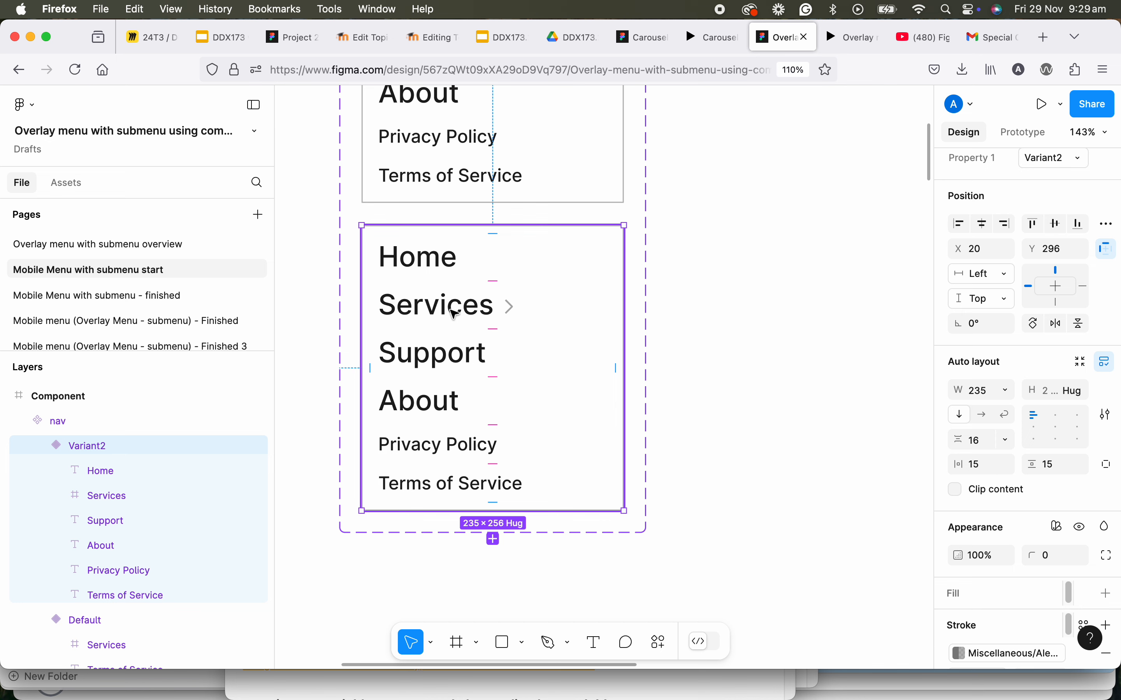
pyautogui.click(445, 362)
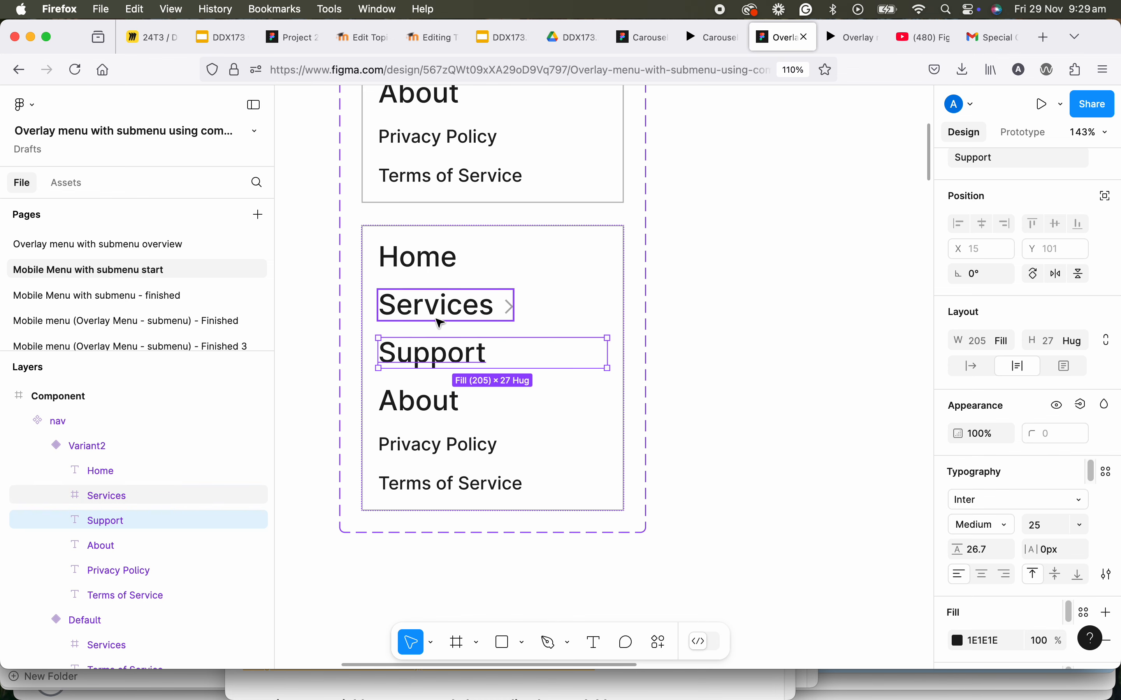
pyautogui.press('super+d')
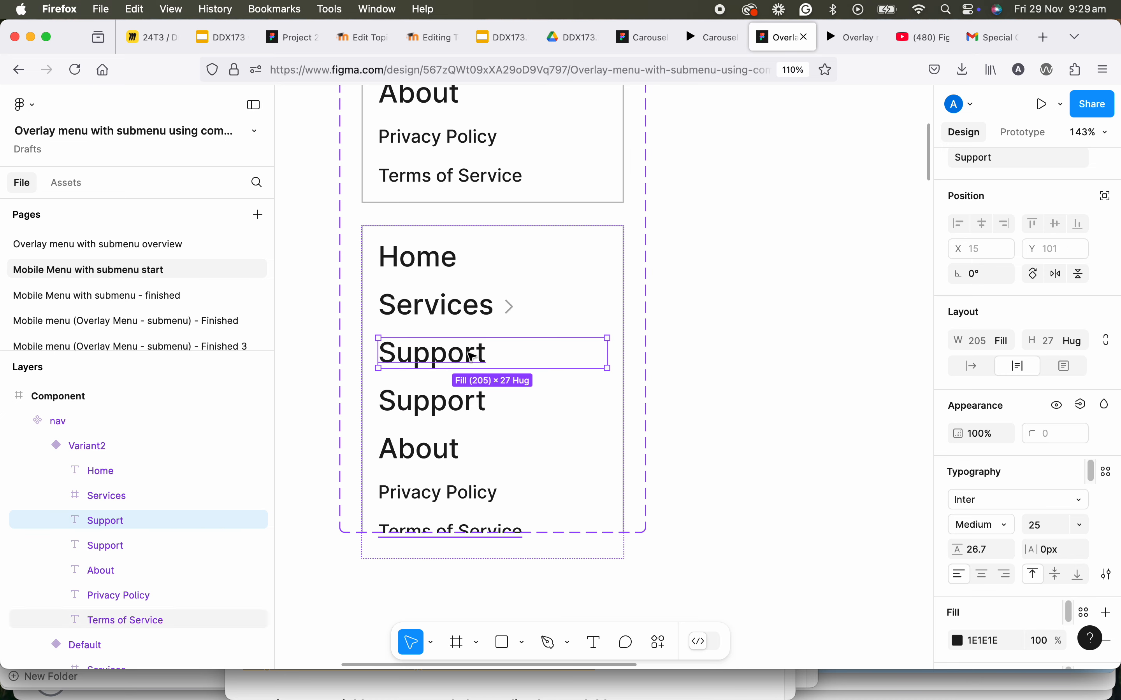
# Extend the nav component set downward to a height of about 775 so it encloses the taller second variant.
pyautogui.click(644, 502)
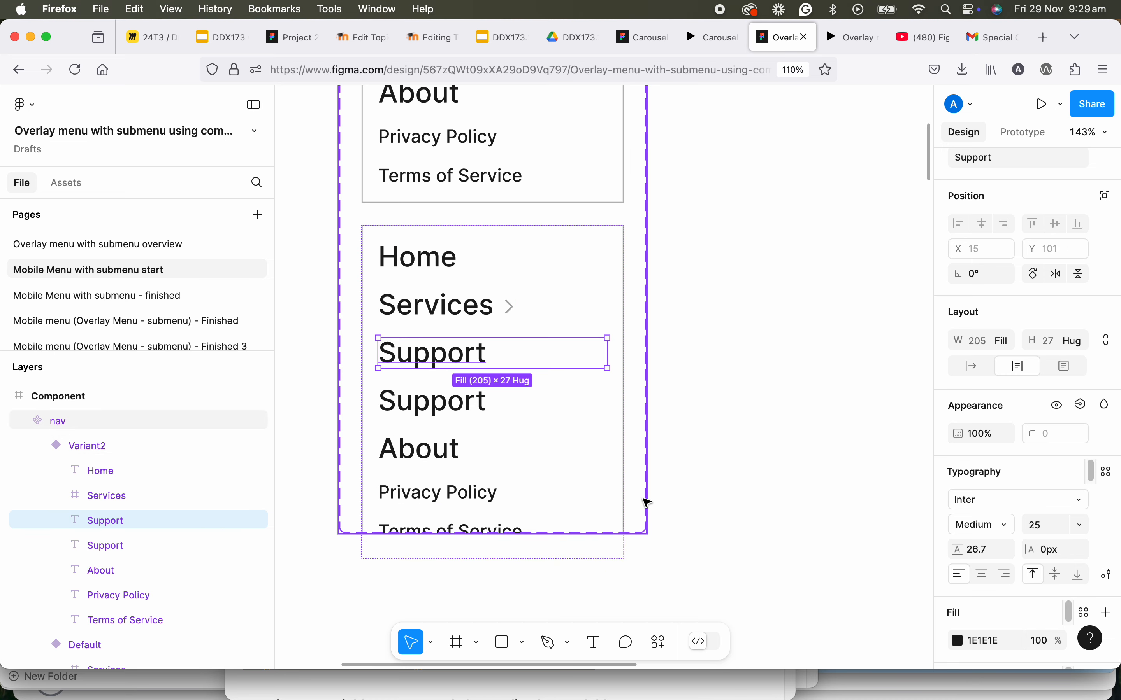
pyautogui.scroll(-5, 645, 503)
pyautogui.moveTo(646, 484); pyautogui.dragTo(537, 261)
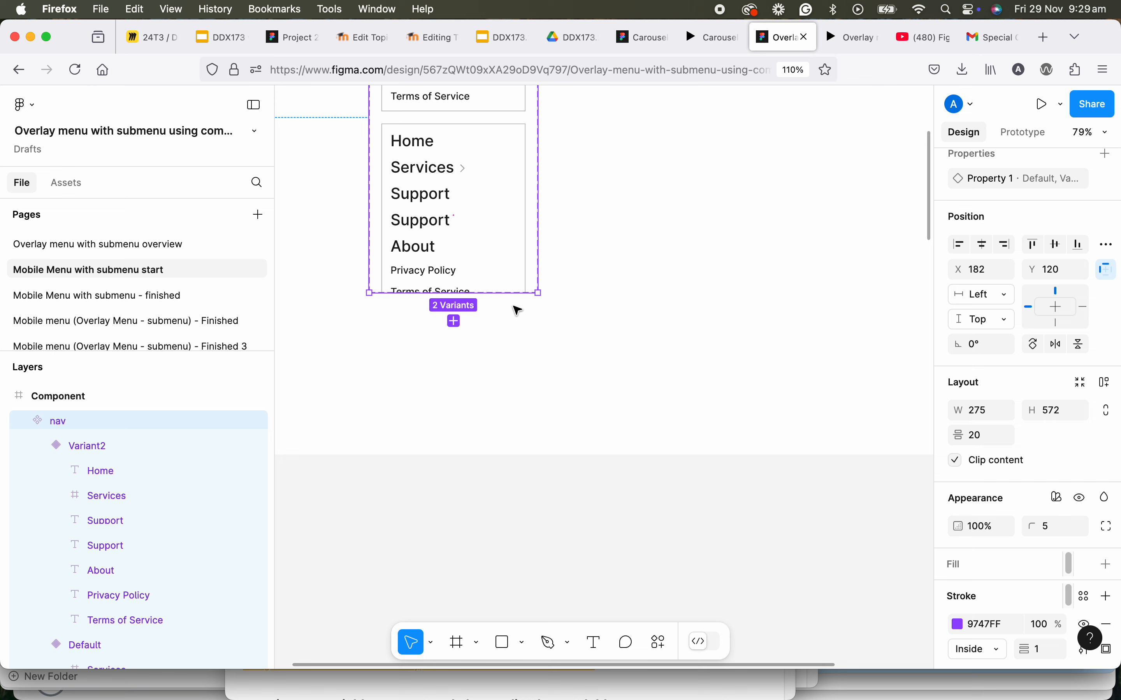
pyautogui.moveTo(522, 304); pyautogui.dragTo(518, 413)
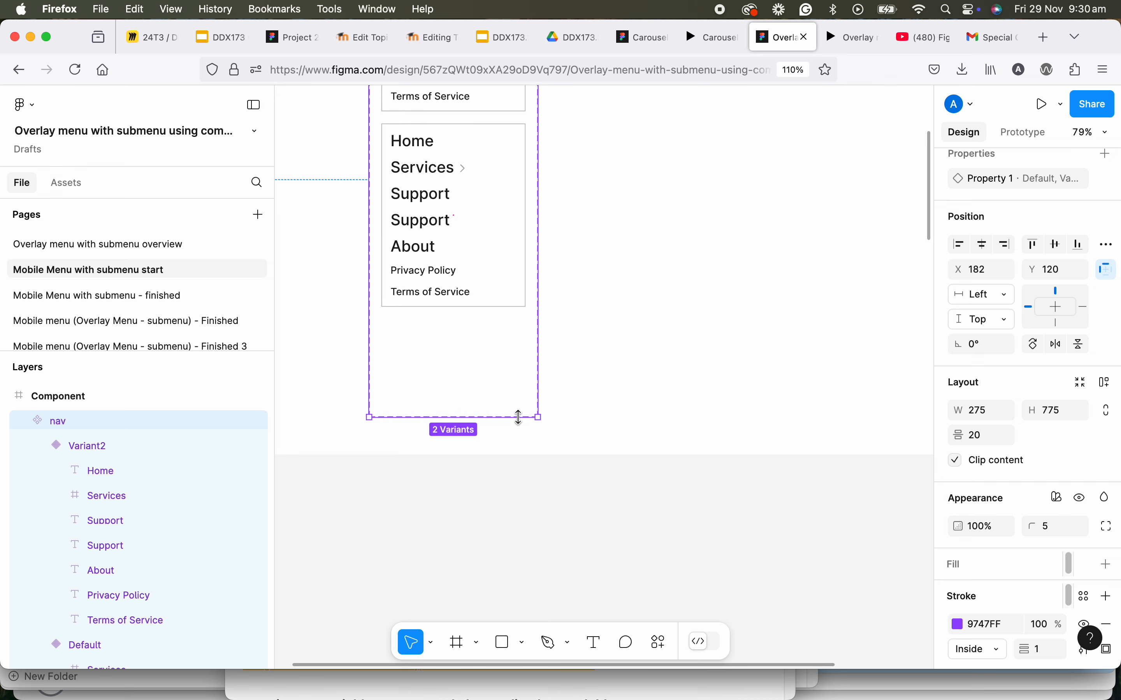
pyautogui.moveTo(507, 312); pyautogui.dragTo(498, 452)
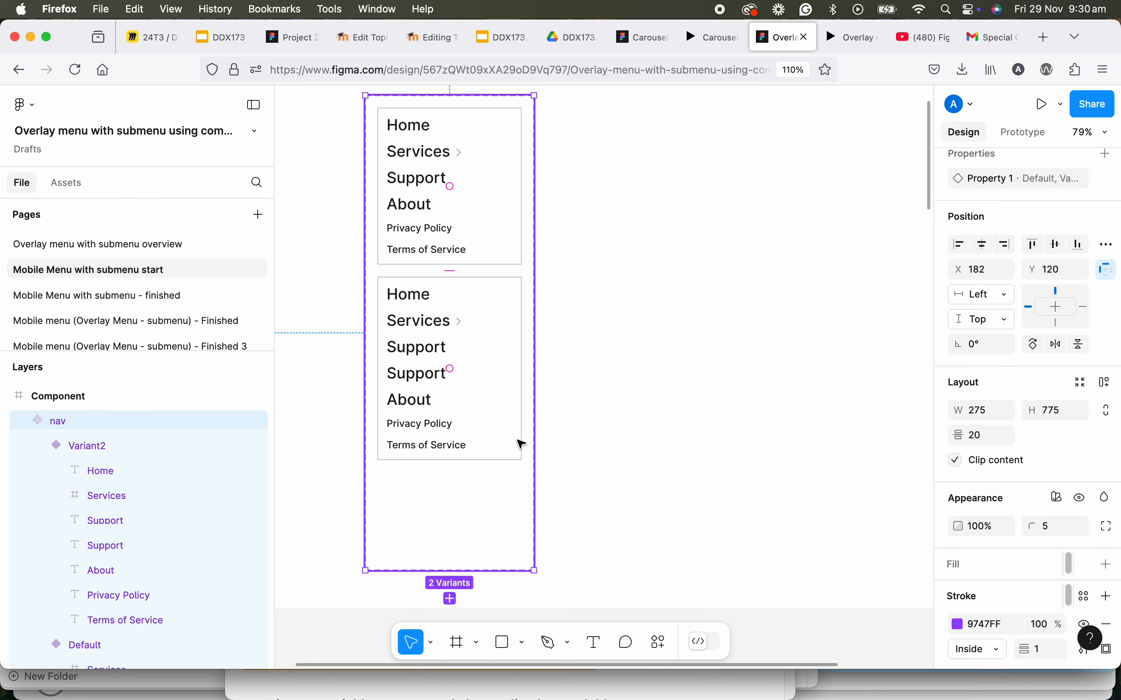
# Change the text of the Support item directly below Services in the second variant to "Services 1".
pyautogui.scroll(3, 414, 365)
pyautogui.scroll(3, 413, 365)
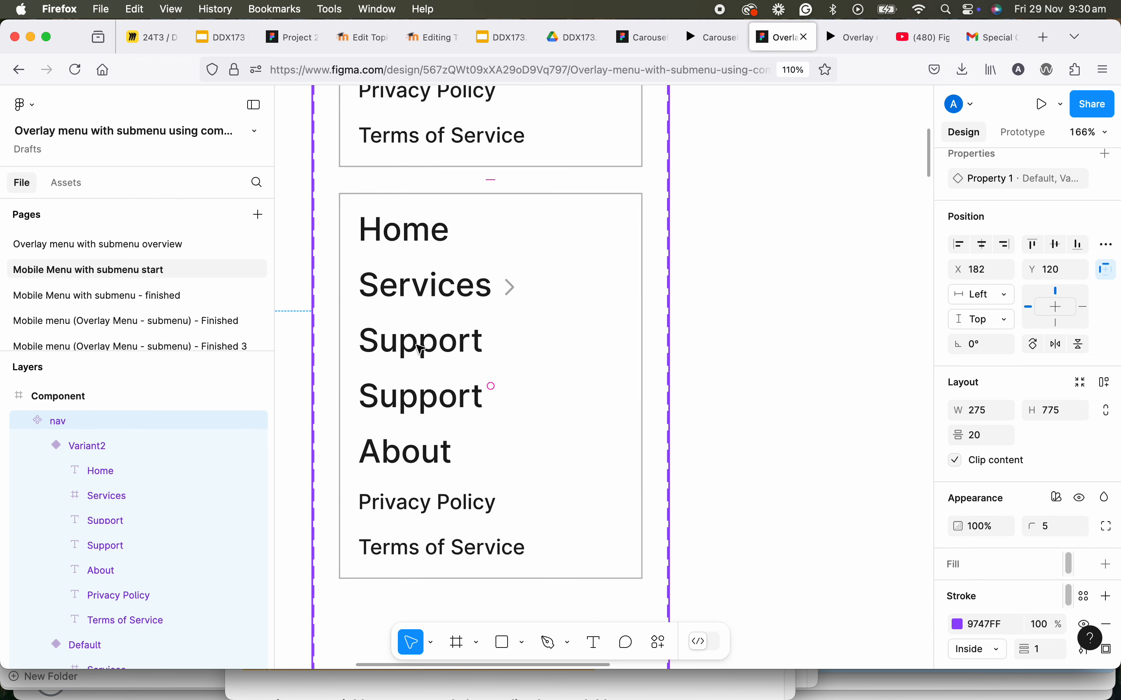
pyautogui.click(421, 350)
pyautogui.click(420, 350)
pyautogui.doubleClick(421, 350)
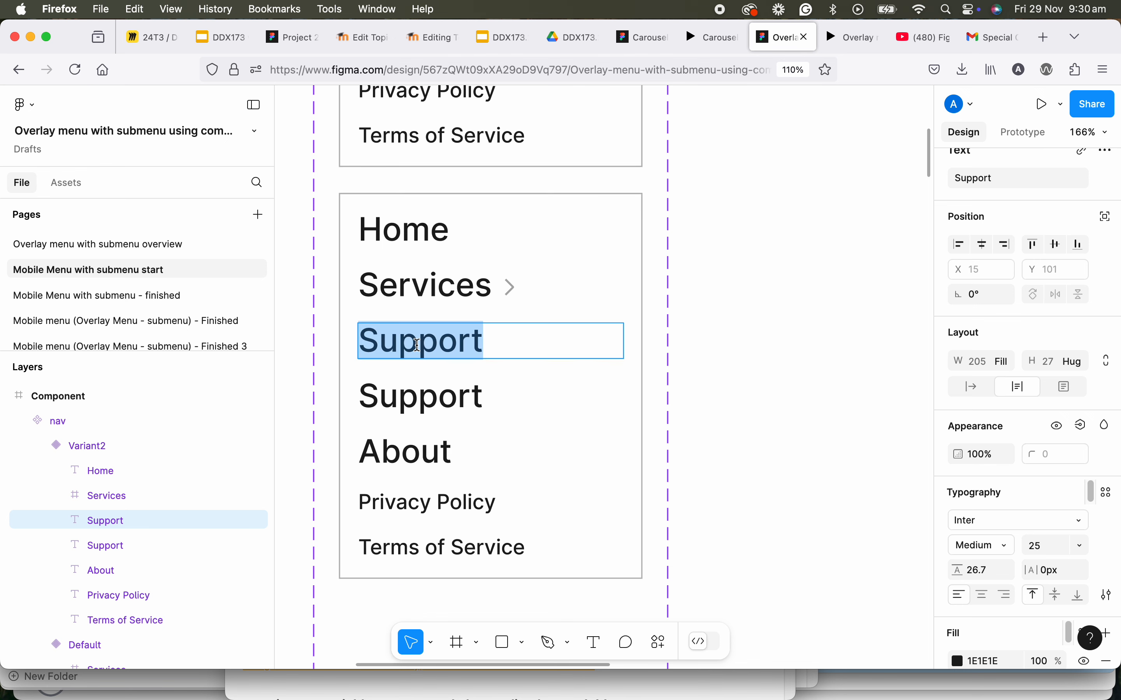
pyautogui.write('Services')
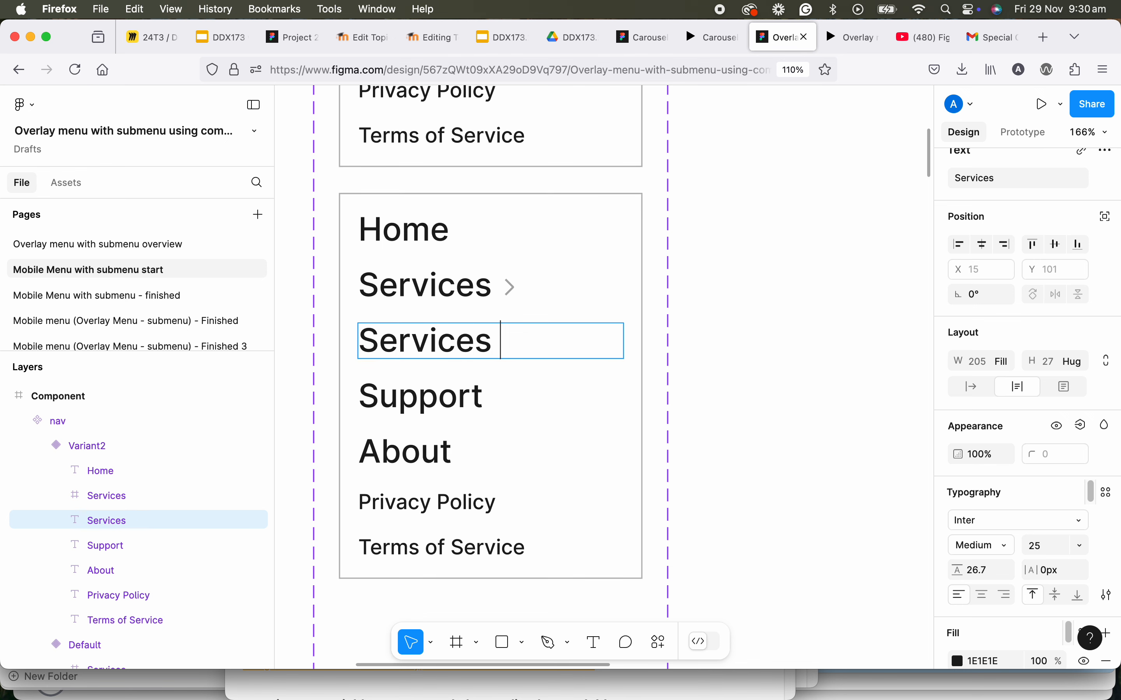
pyautogui.write(' 1')
# Set the Services 1 text to font size 19 and give it the grey fill 757575 from the page colours.
pyautogui.press('super+a')
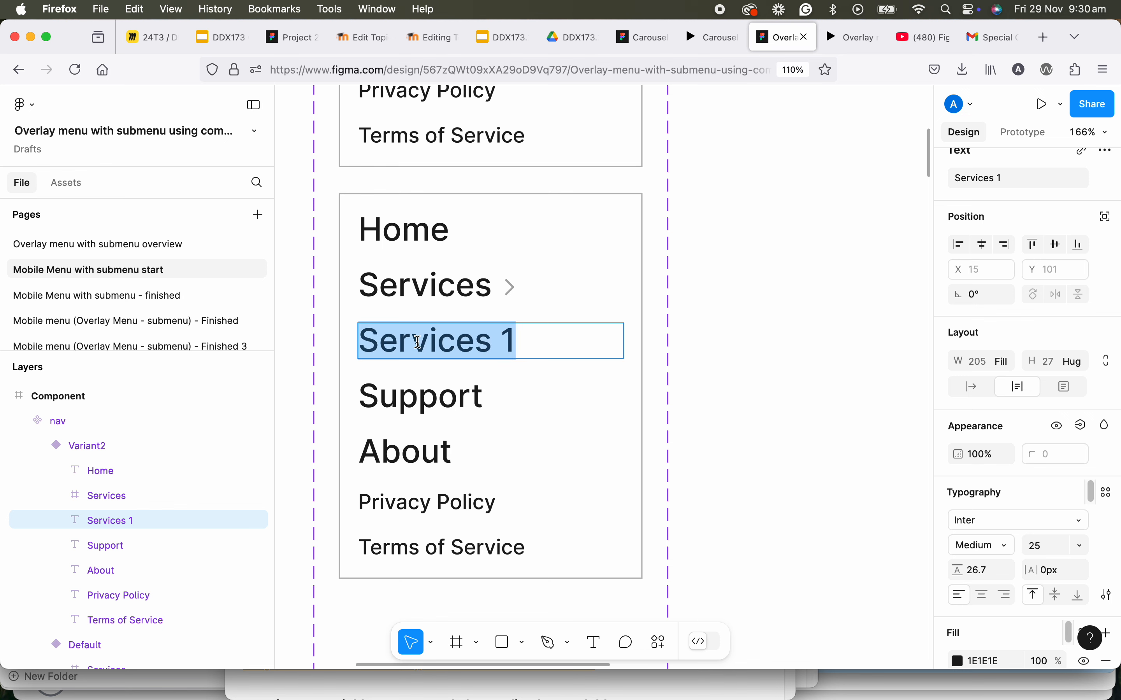
pyautogui.click(1038, 546)
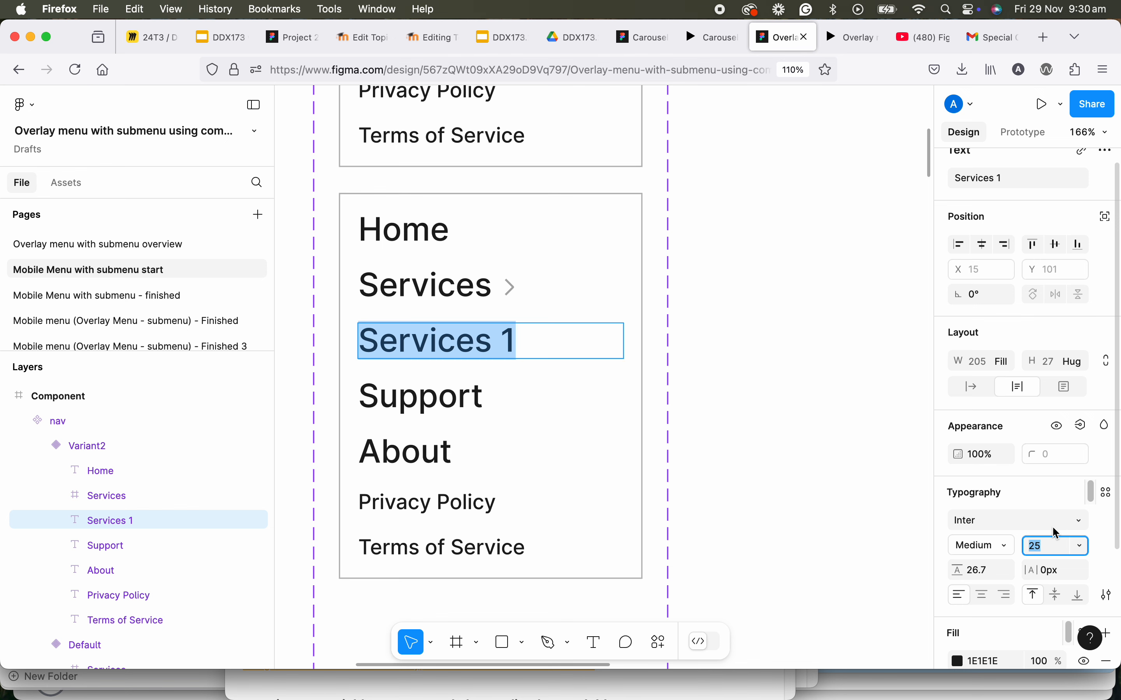
pyautogui.write('19')
pyautogui.press('Return')
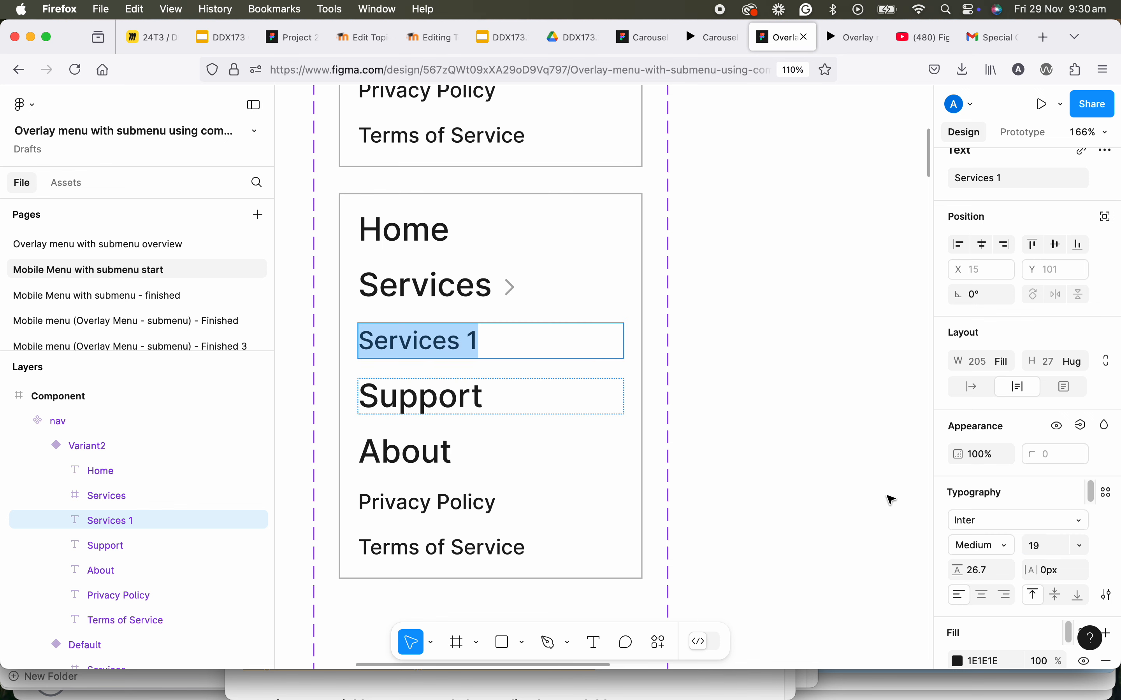
pyautogui.scroll(-3, 986, 580)
pyautogui.click(957, 523)
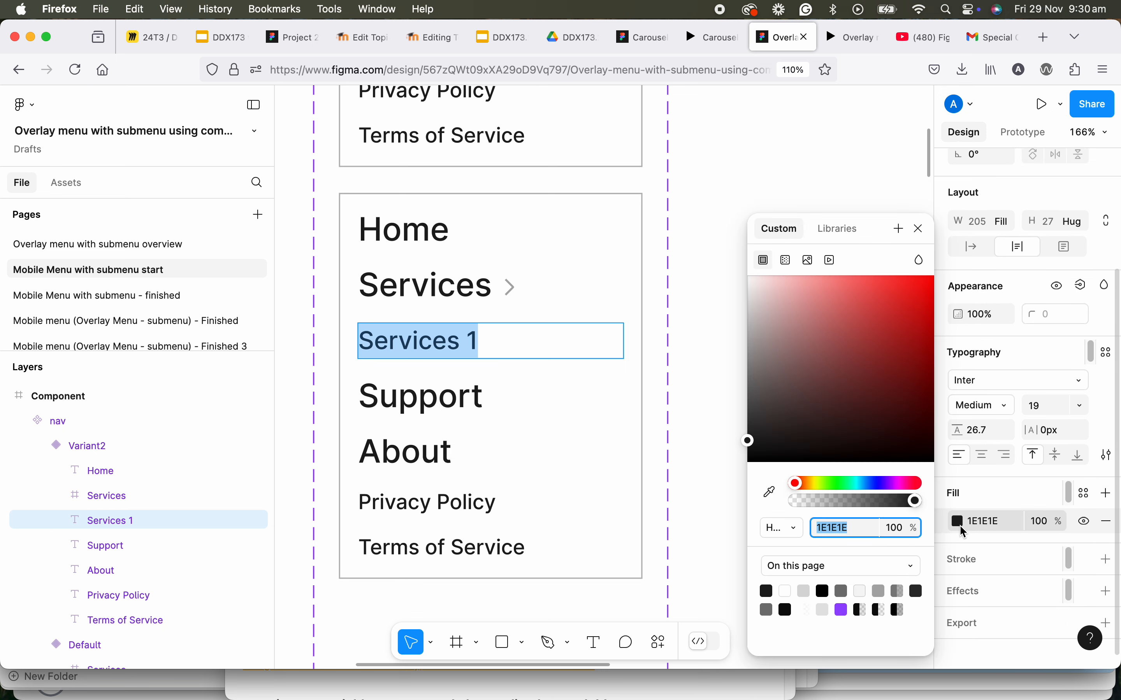
pyautogui.click(845, 588)
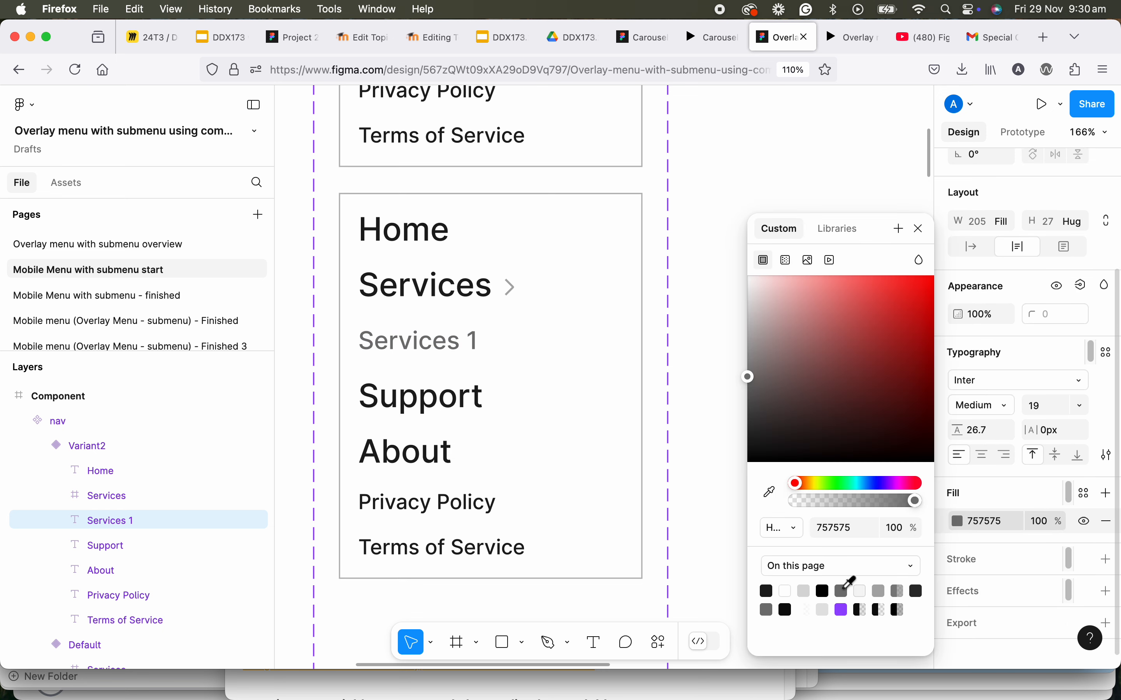
pyautogui.click(921, 229)
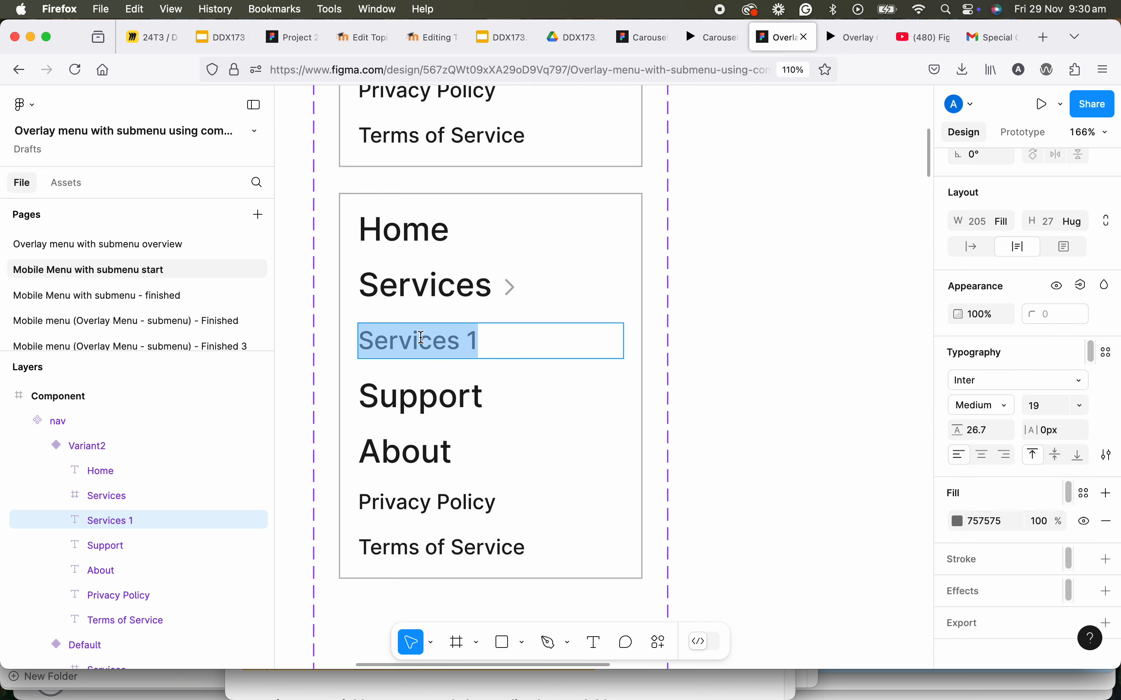
pyautogui.press('Escape')
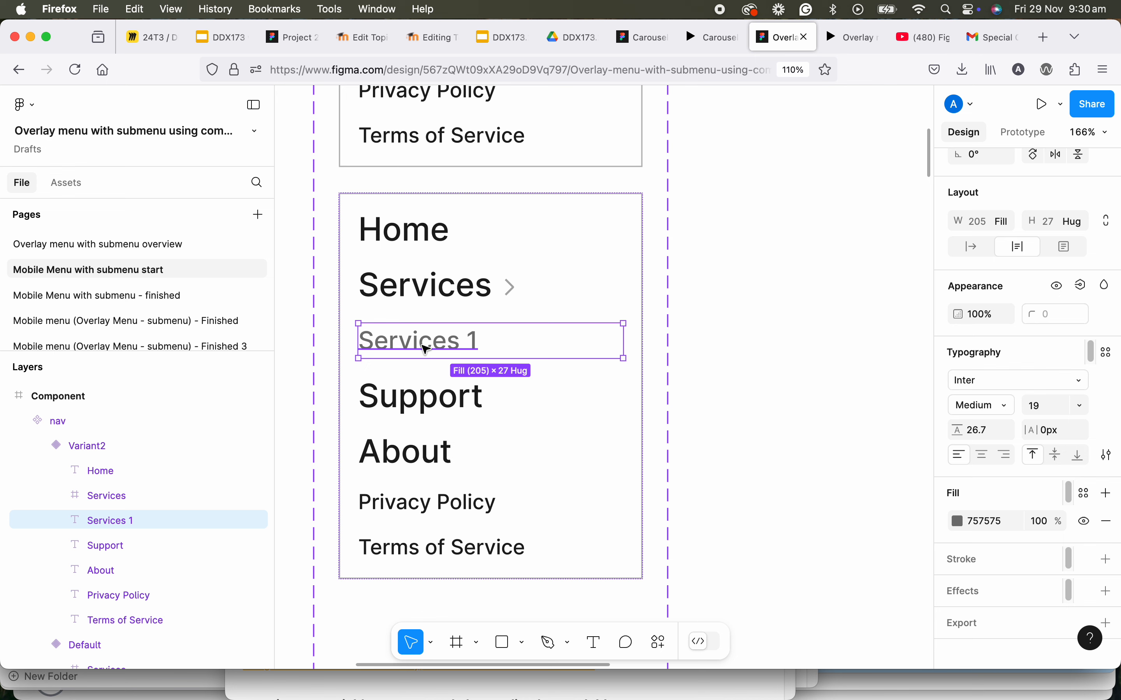
# Duplicate the Services 1 item and change the copy's text to "Services 2".
pyautogui.press('super+d')
pyautogui.doubleClick(473, 397)
pyautogui.click(474, 397)
pyautogui.doubleClick(476, 398)
pyautogui.write('2')
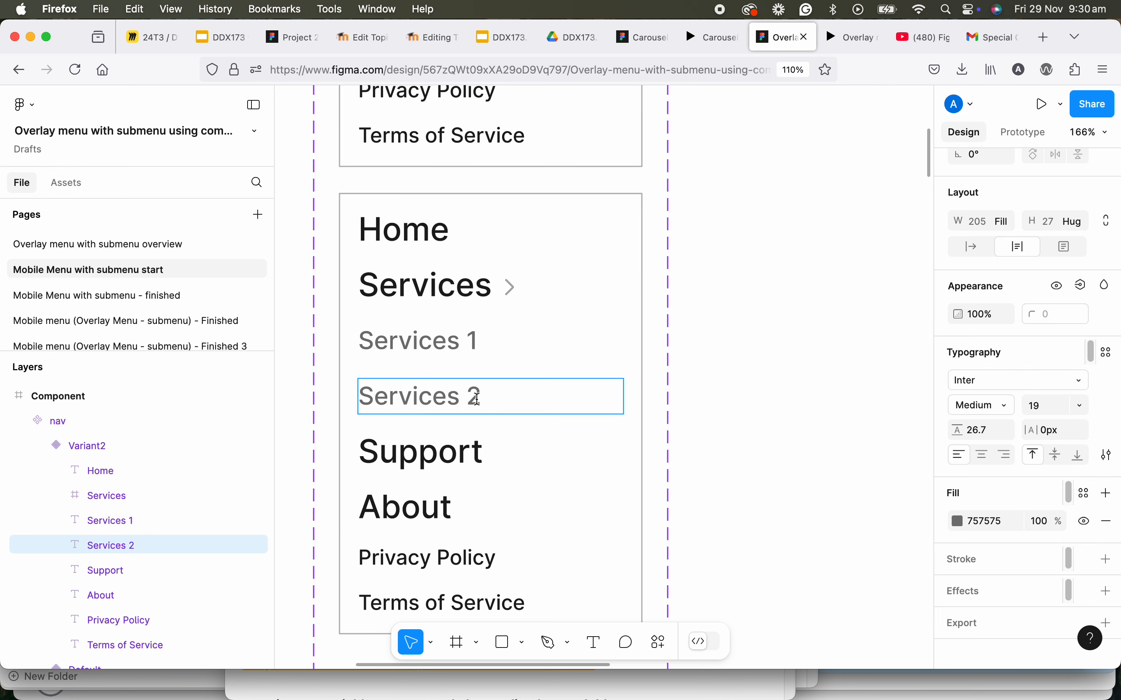
pyautogui.press('Escape')
# Duplicate the Services 2 item and change the copy's text to "Services 3".
pyautogui.press('super+d')
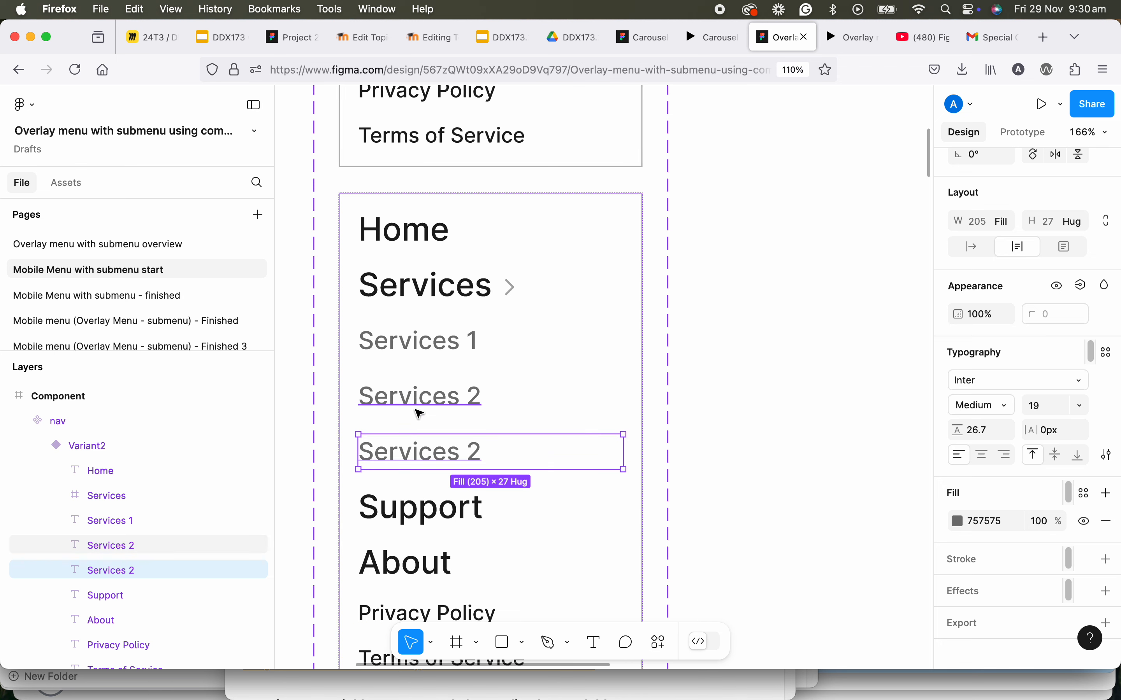
pyautogui.doubleClick(475, 450)
pyautogui.click(467, 453)
pyautogui.moveTo(467, 453); pyautogui.dragTo(480, 454)
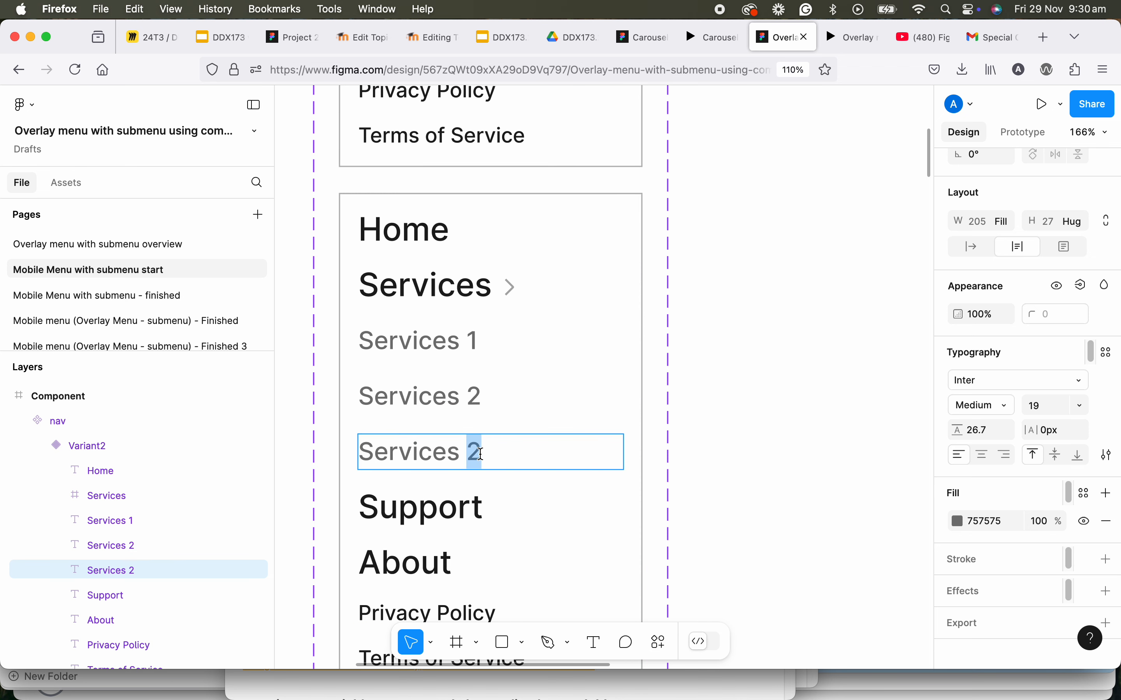
pyautogui.write('e')
pyautogui.press('BackSpace')
pyautogui.write('3')
pyautogui.moveTo(742, 465); pyautogui.dragTo(735, 394)
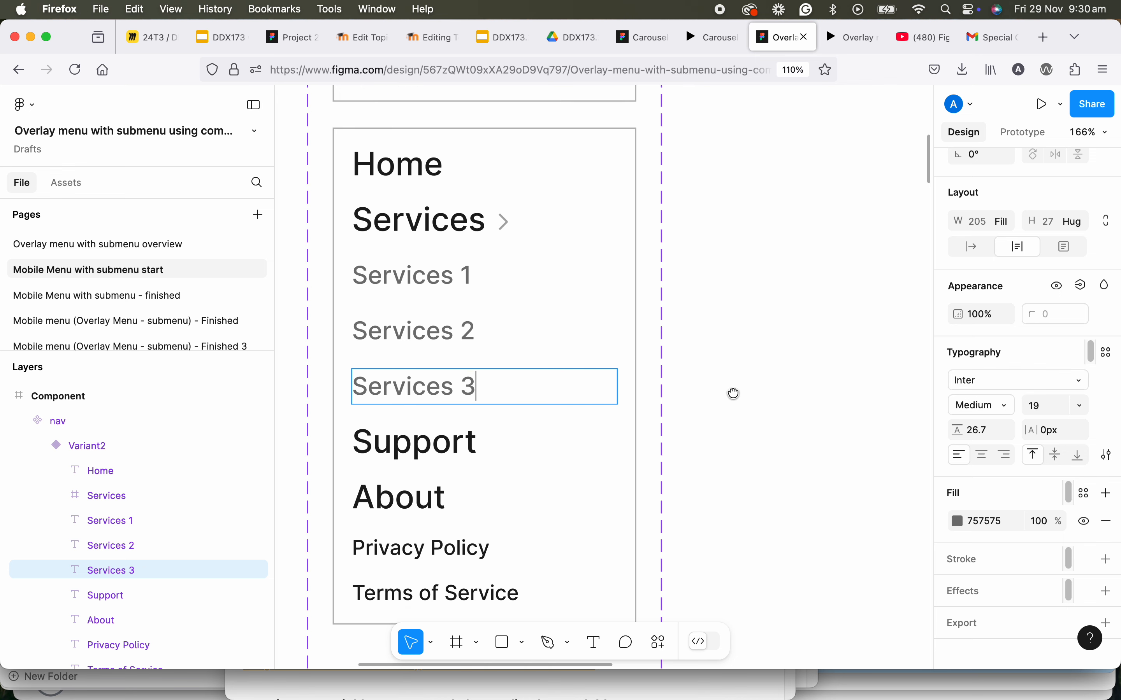
pyautogui.click(391, 275)
pyautogui.press('Escape')
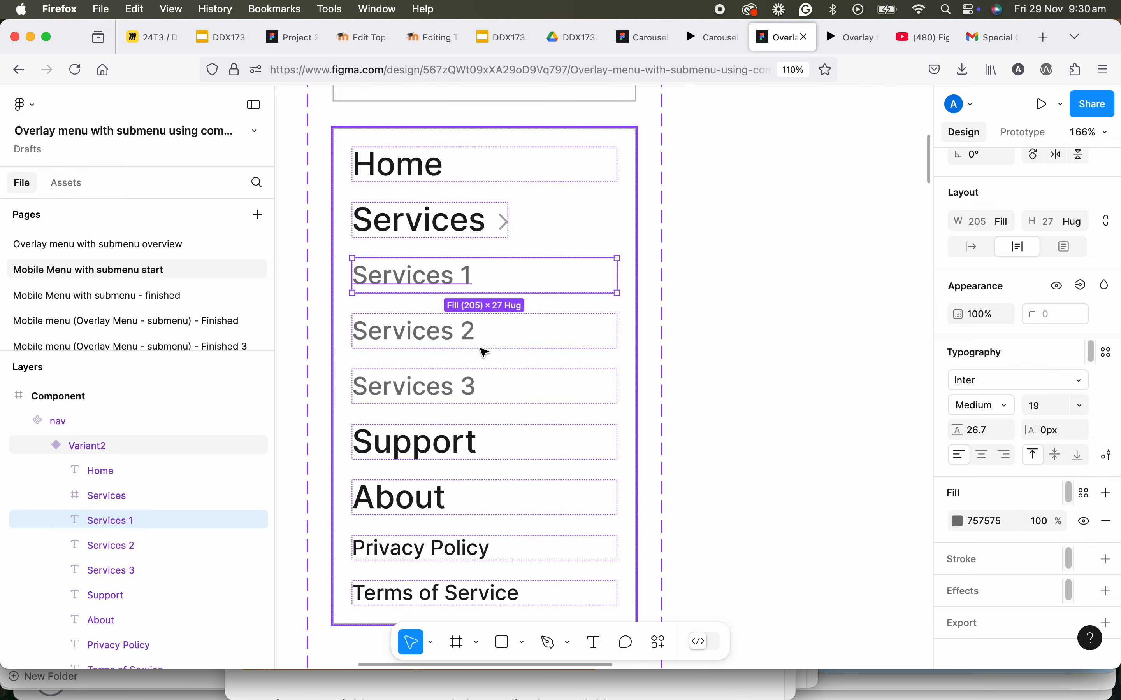
pyautogui.click(720, 388)
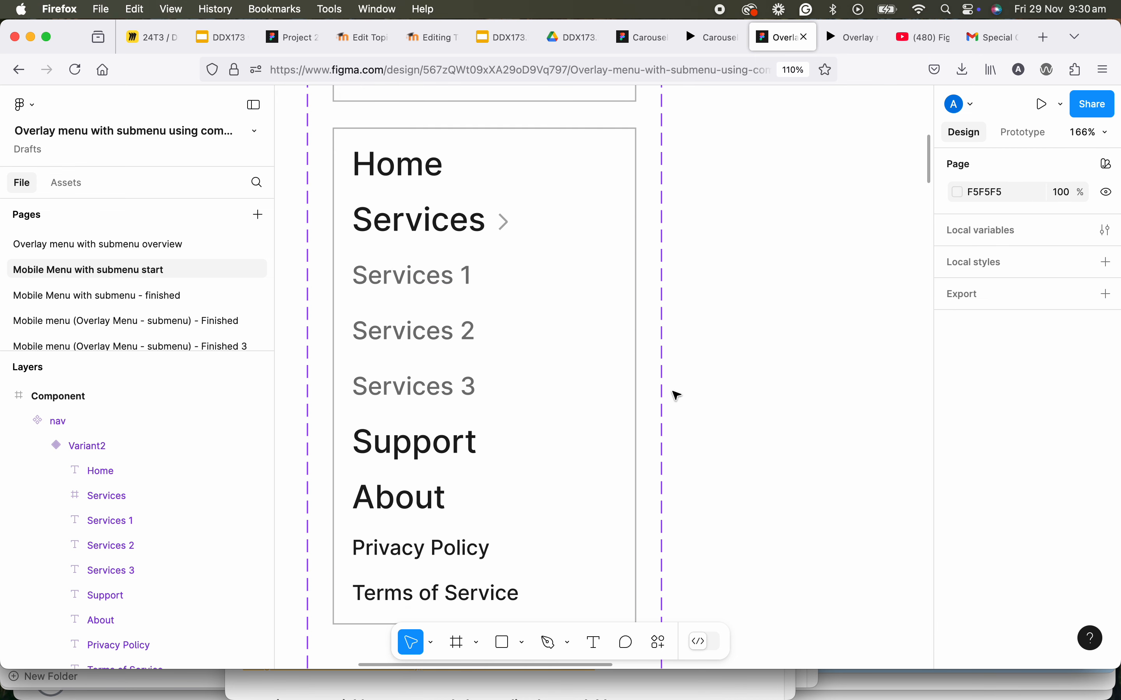
pyautogui.click(414, 293)
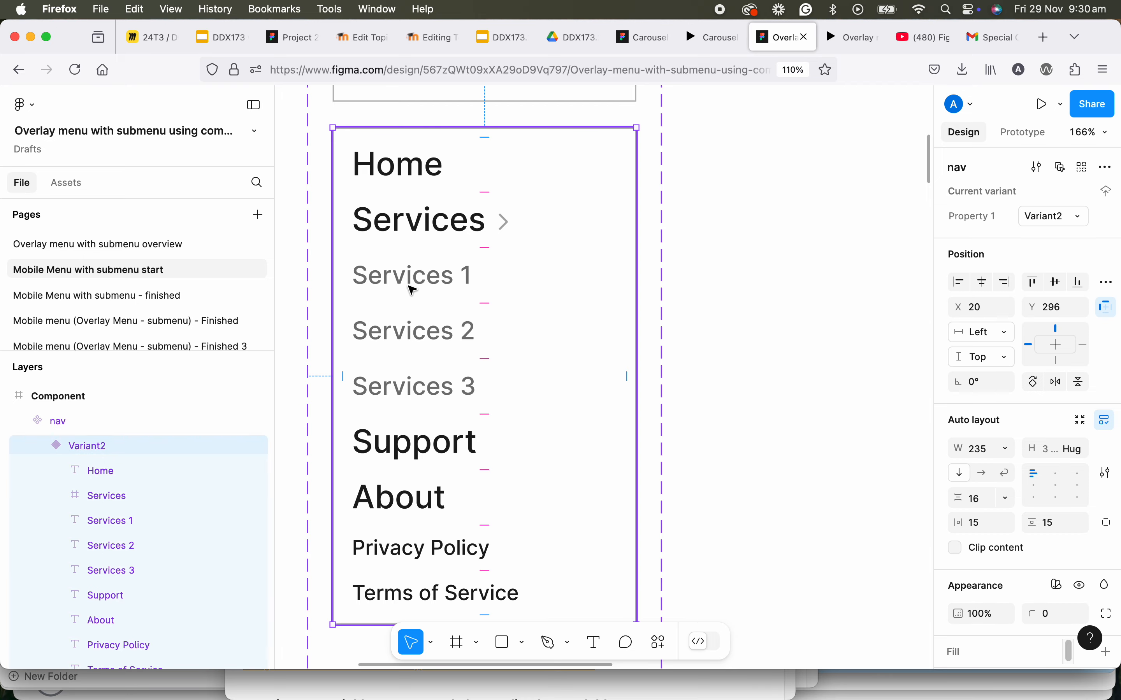
pyautogui.click(410, 291)
pyautogui.click(688, 287)
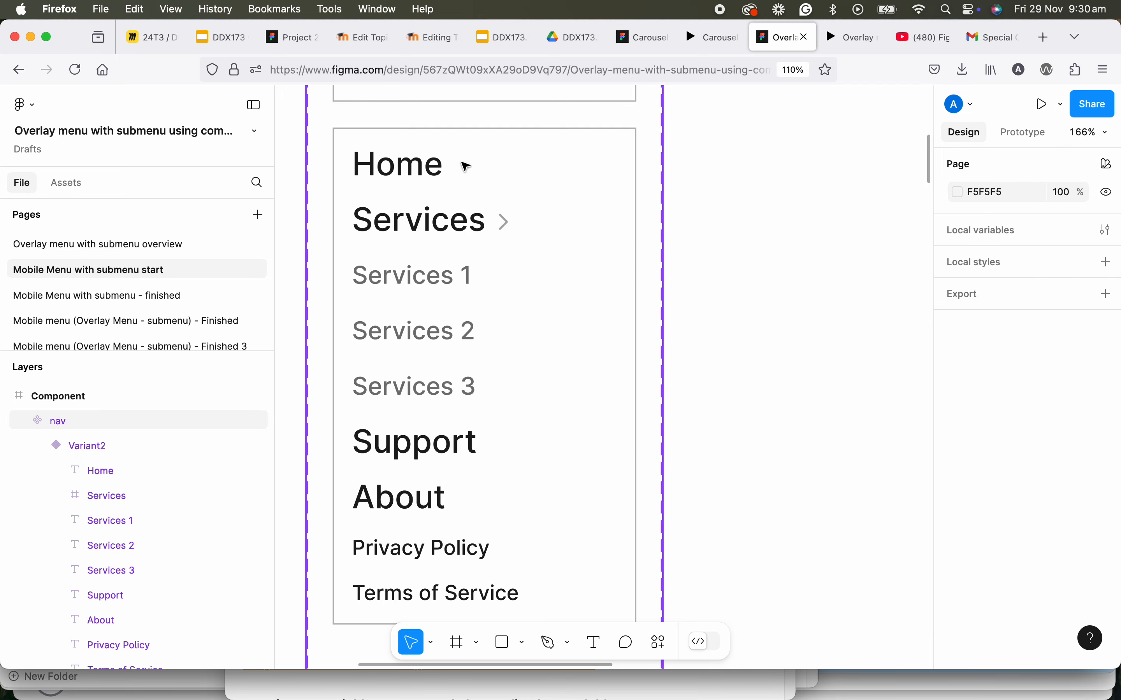
# Try to tighten the vertical spacing between all items in the second variant, and undo the change.
pyautogui.click(461, 144)
pyautogui.click(462, 148)
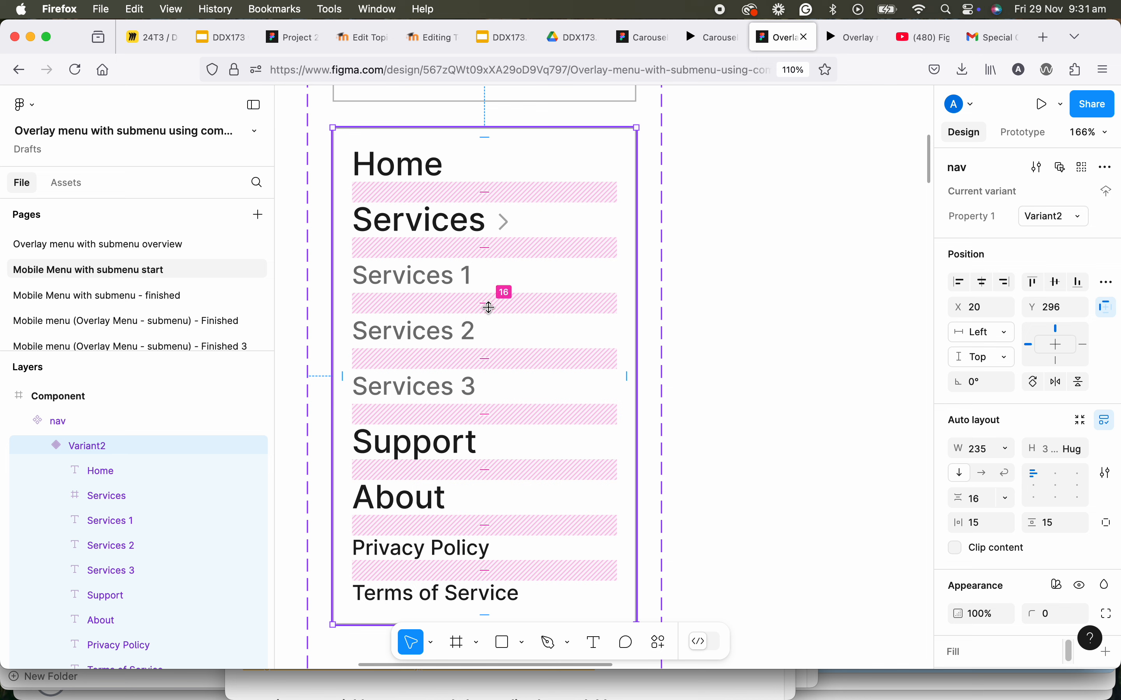
pyautogui.moveTo(488, 303); pyautogui.dragTo(491, 302)
pyautogui.hotkey('ctrl', 'z')
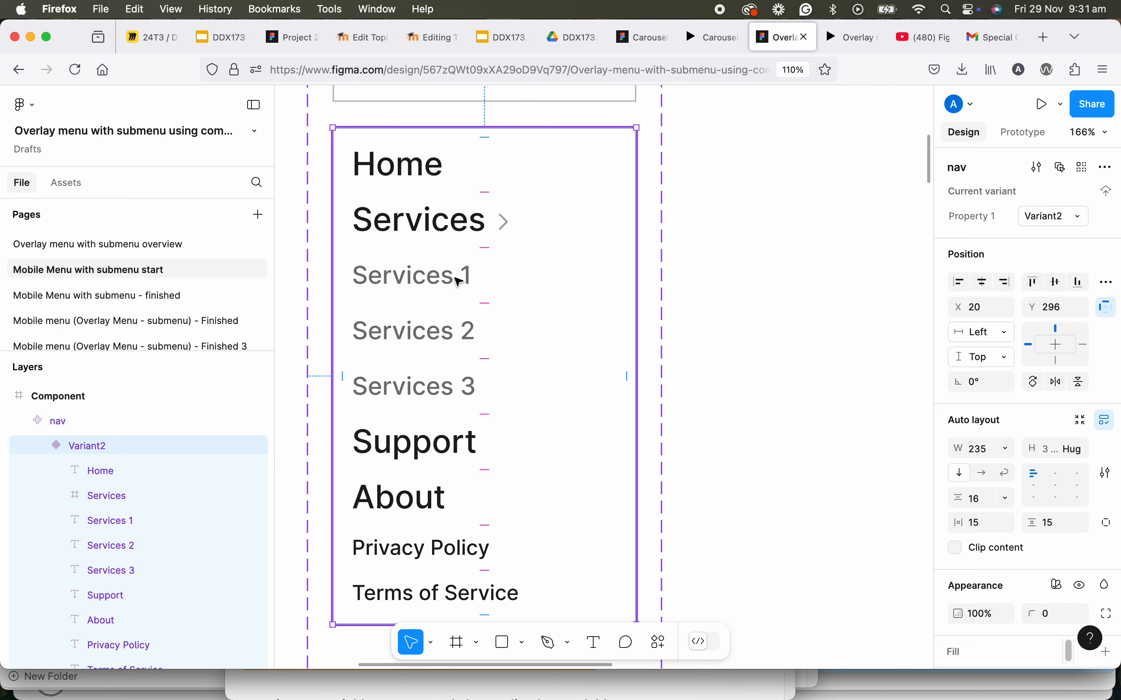
# Wrap the Services 1, Services 2 and Services 3 items of the second variant in one frame.
pyautogui.click(458, 280)
pyautogui.keyDown('shift'); pyautogui.click(463, 332); pyautogui.keyUp('shift')
pyautogui.keyDown('shift'); pyautogui.click(463, 386); pyautogui.keyUp('shift')
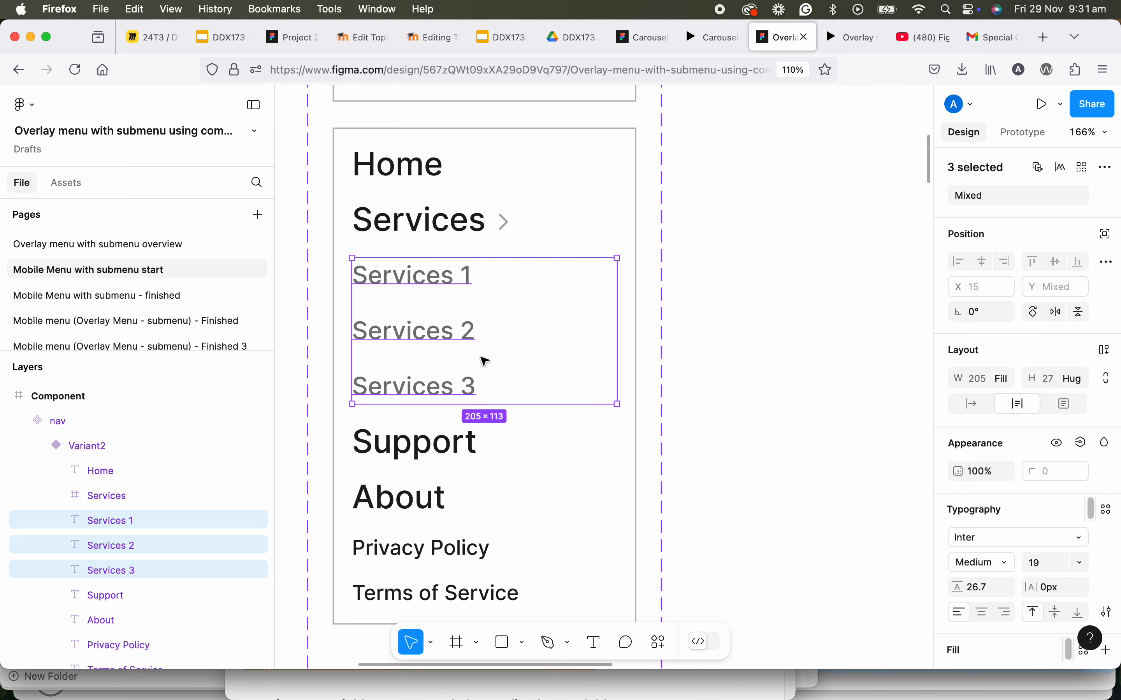
pyautogui.rightClick(419, 283)
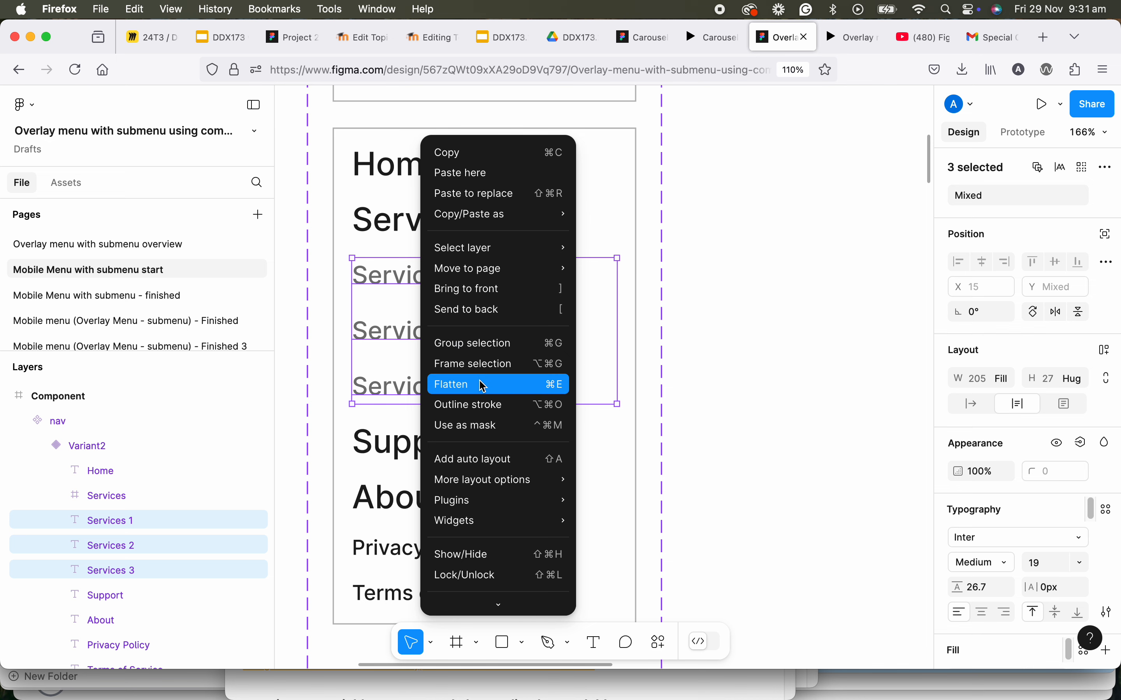
pyautogui.moveTo(499, 234)
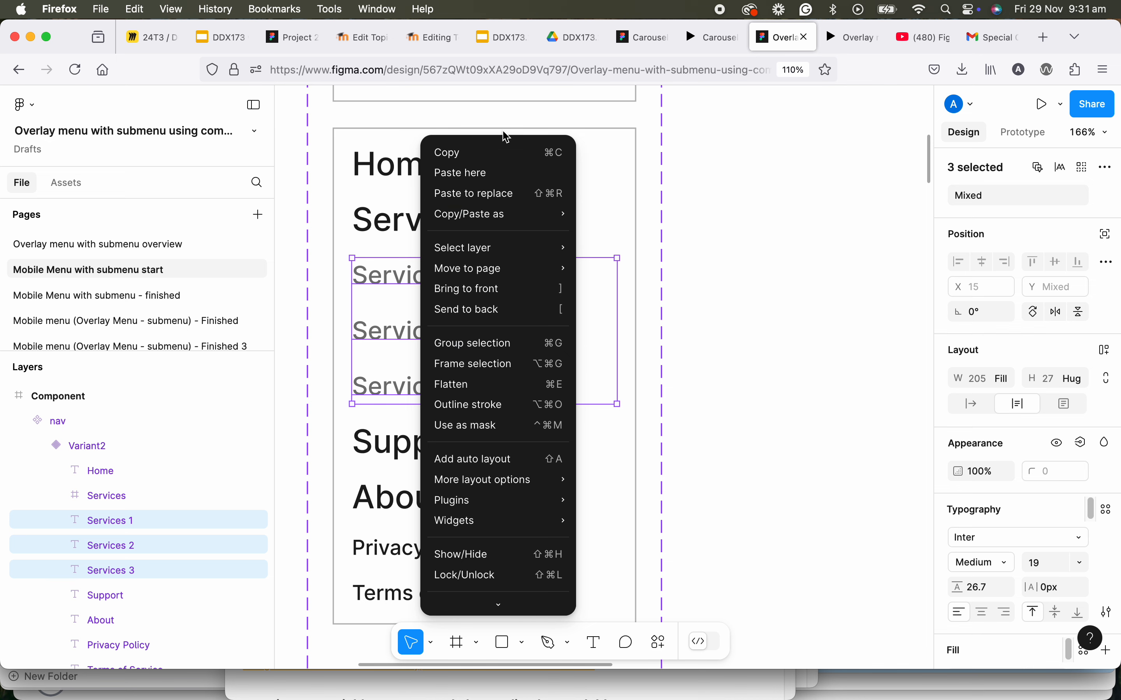
pyautogui.click(513, 365)
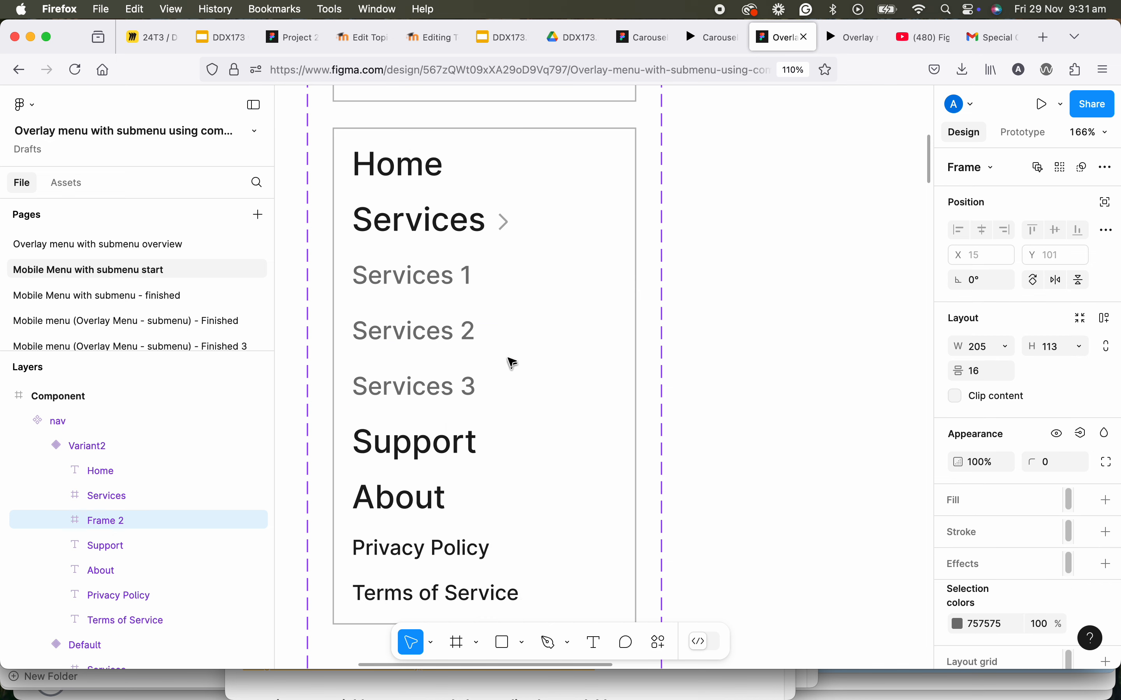
# Reduce the spacing between the three submenu items to 10 and shrink their frame's height to about 109.
pyautogui.moveTo(487, 305); pyautogui.dragTo(490, 301)
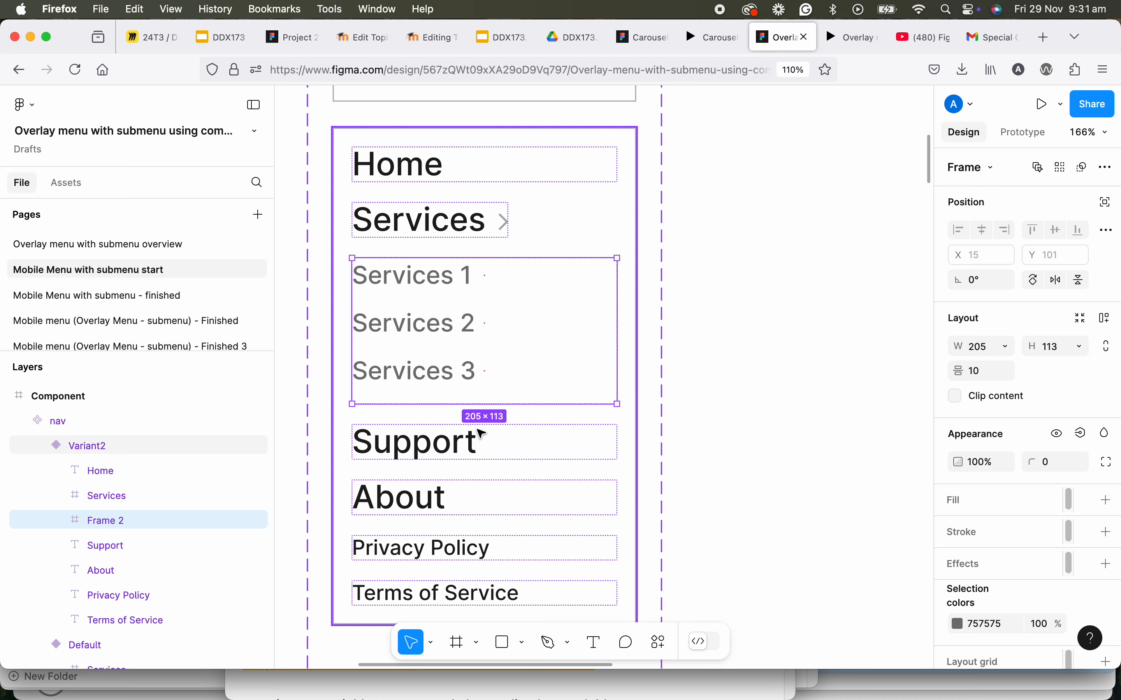
pyautogui.moveTo(475, 403); pyautogui.dragTo(478, 399)
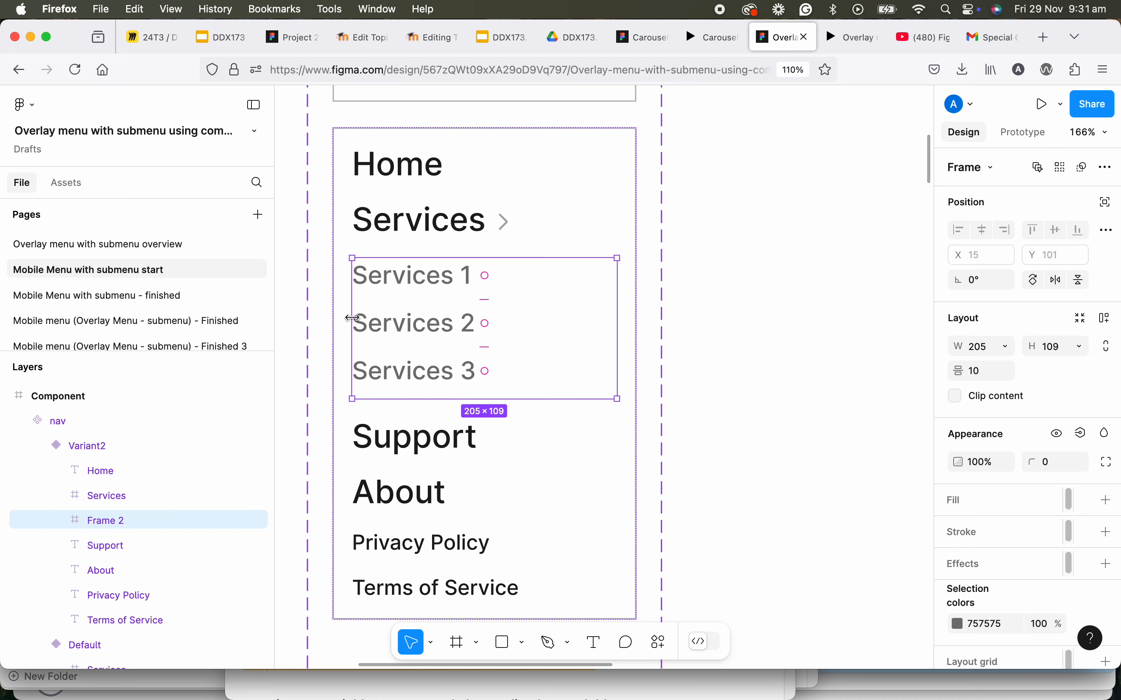
pyautogui.moveTo(352, 318)
pyautogui.mouseDown()
pyautogui.moveTo(364, 318)
pyautogui.moveTo(355, 318)
pyautogui.mouseUp()
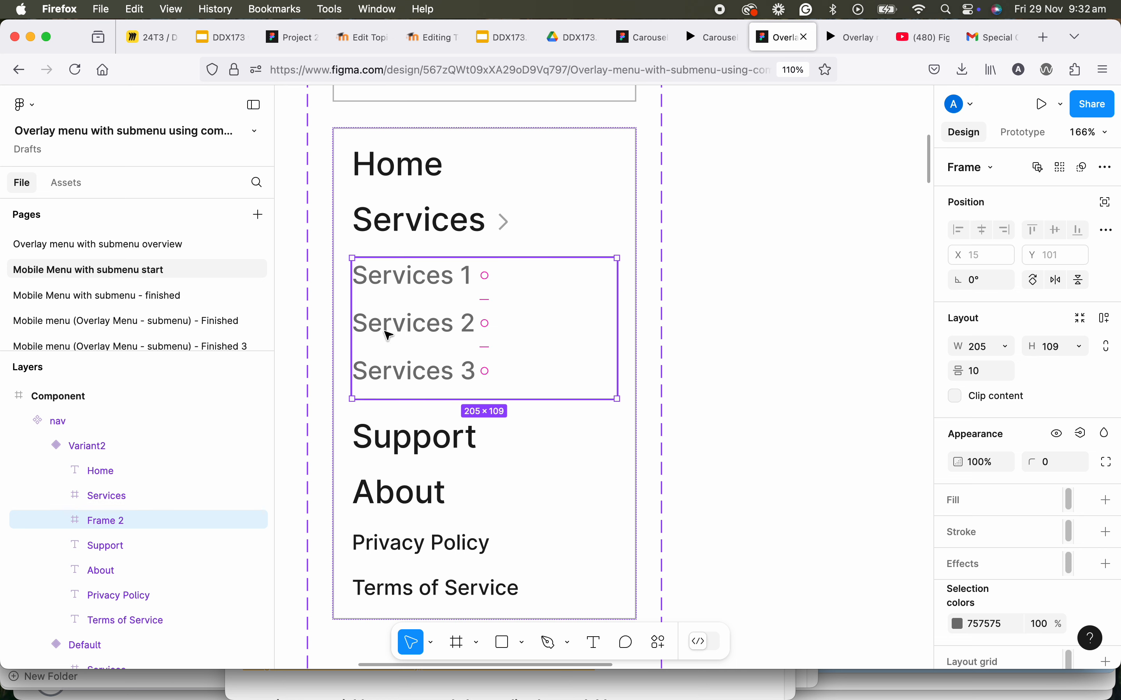
# Apply auto layout to the frame that holds Services 1, Services 2 and Services 3.
pyautogui.scroll(-2, 980, 459)
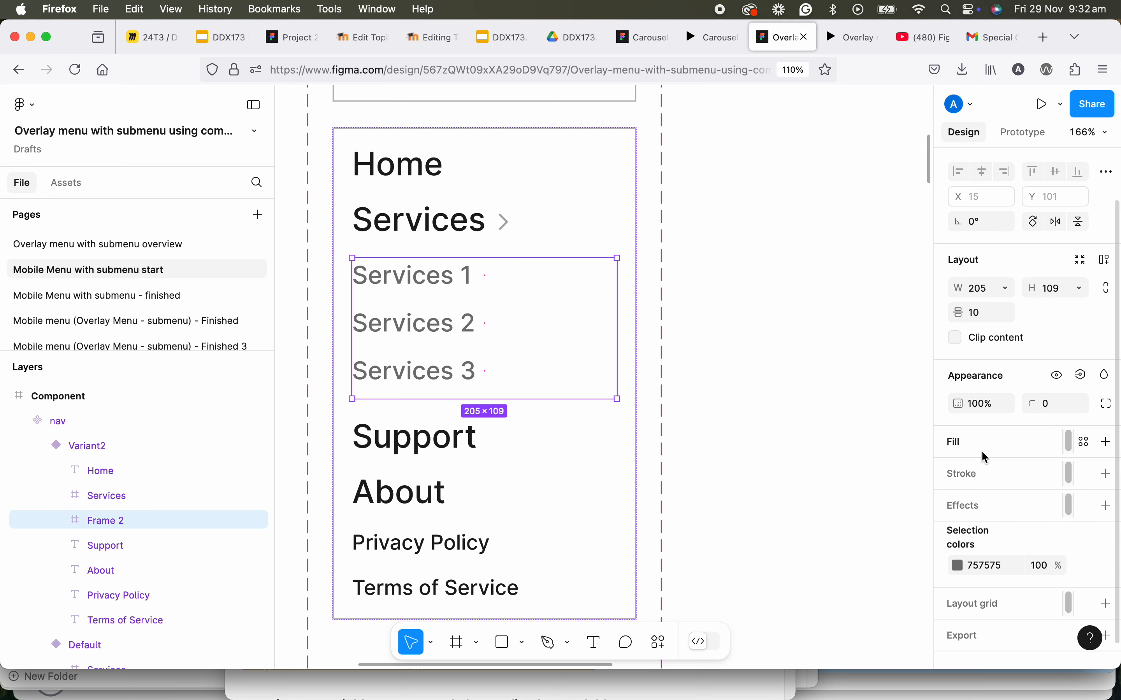
pyautogui.scroll(2, 1009, 305)
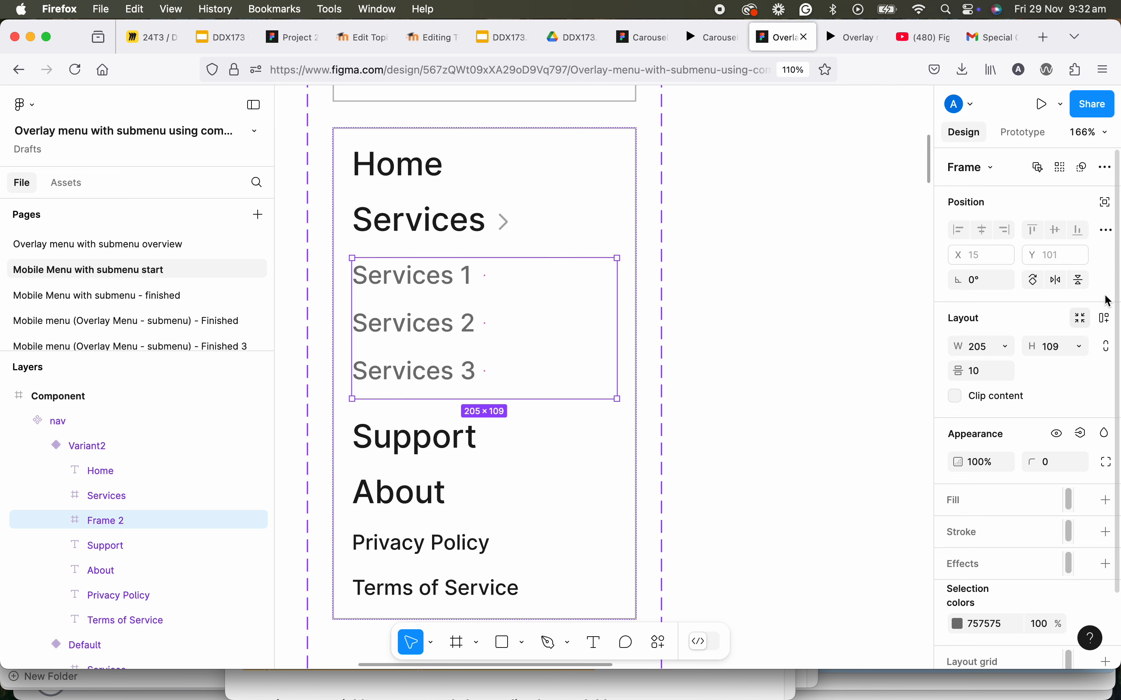
pyautogui.click(1105, 324)
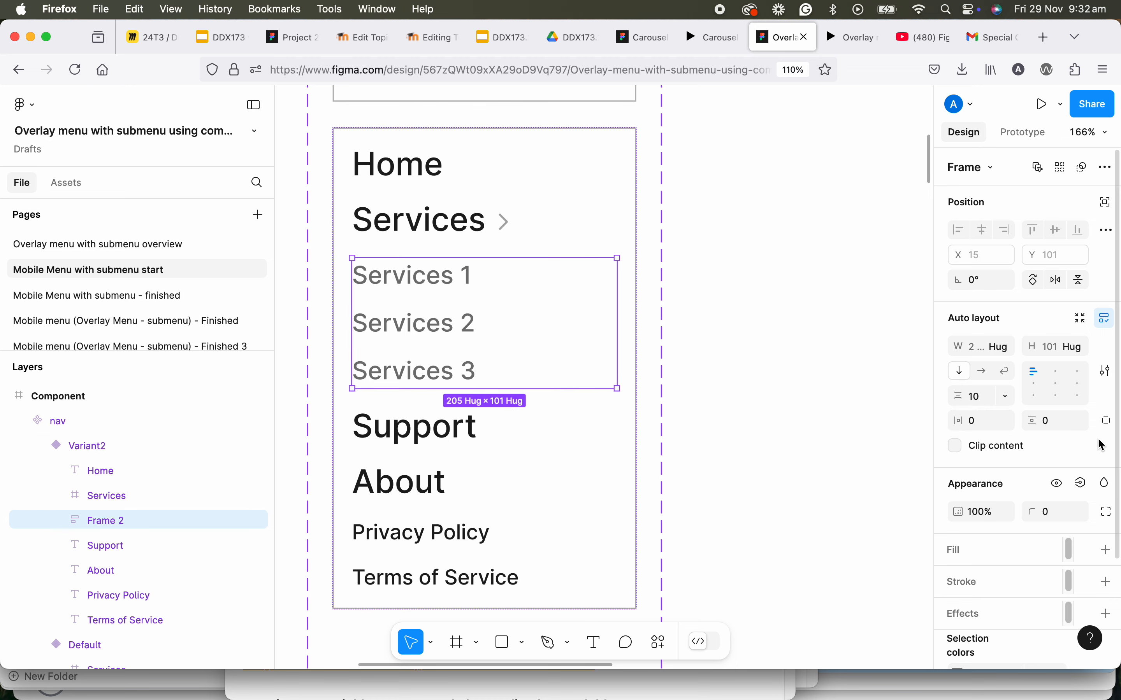
# Give the submenu frame a left padding of 20 and narrow it to about 216 wide, within the variant's edge.
pyautogui.click(1106, 421)
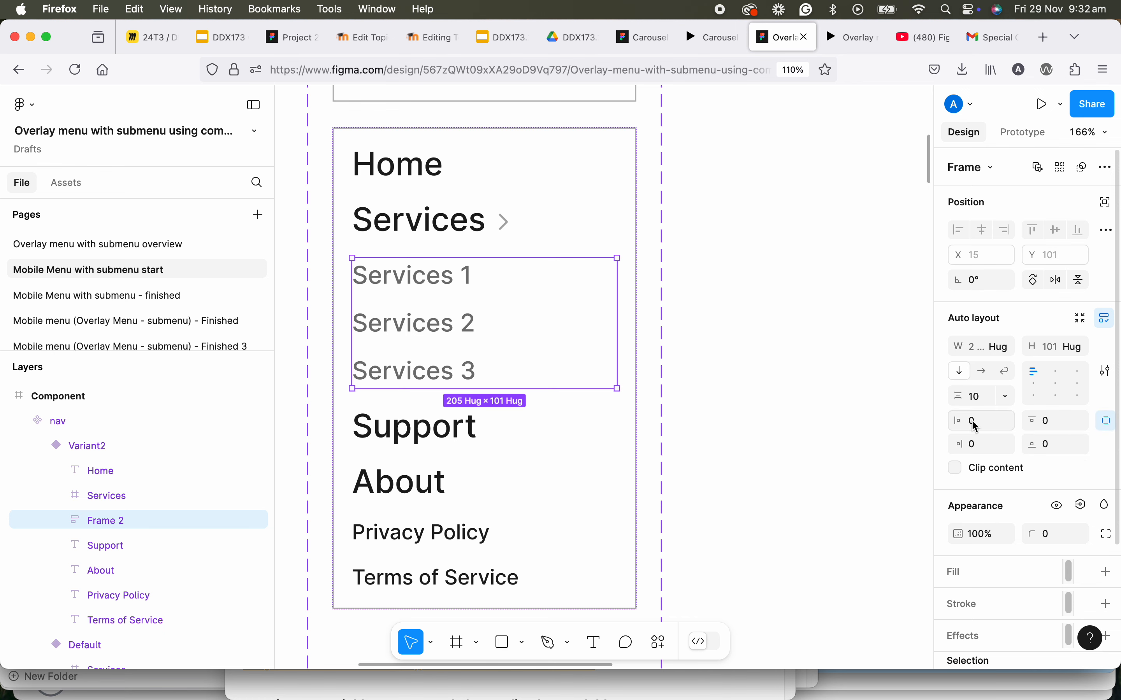
pyautogui.click(999, 422)
pyautogui.write('20')
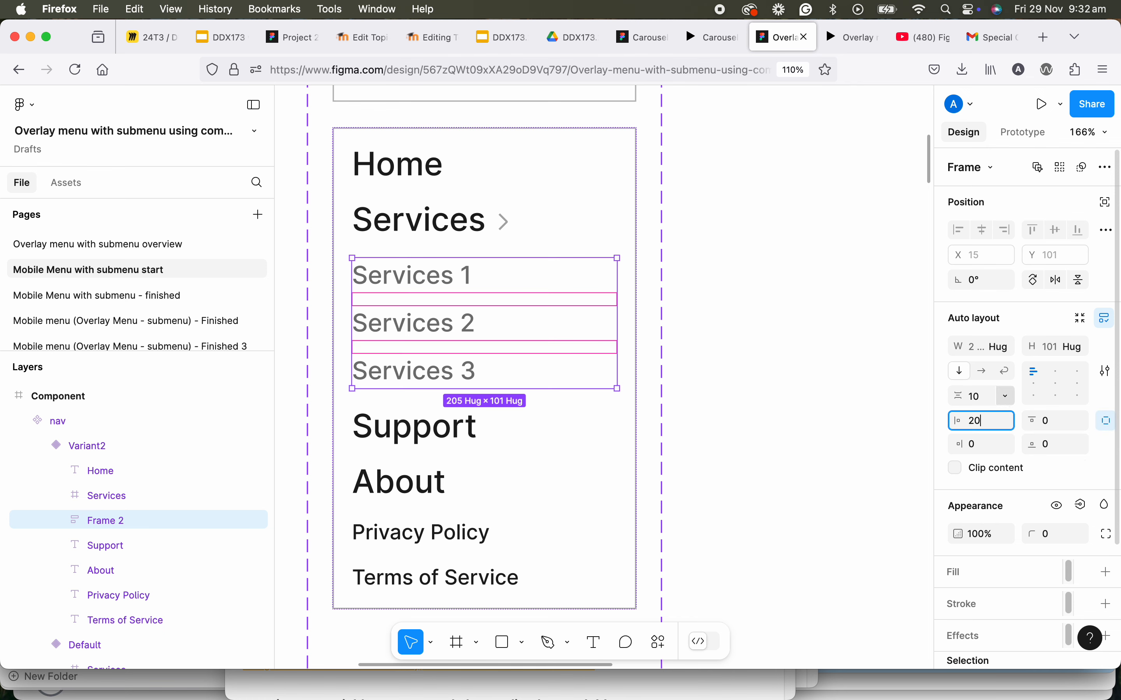
pyautogui.press('Return')
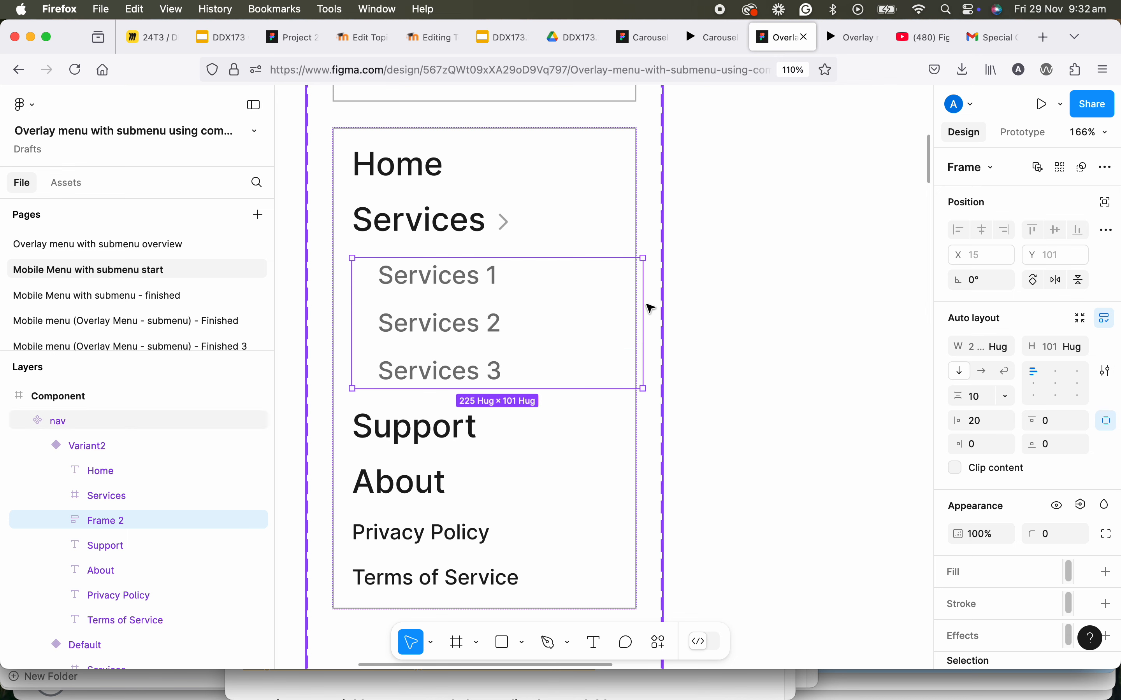
pyautogui.moveTo(643, 304); pyautogui.dragTo(631, 302)
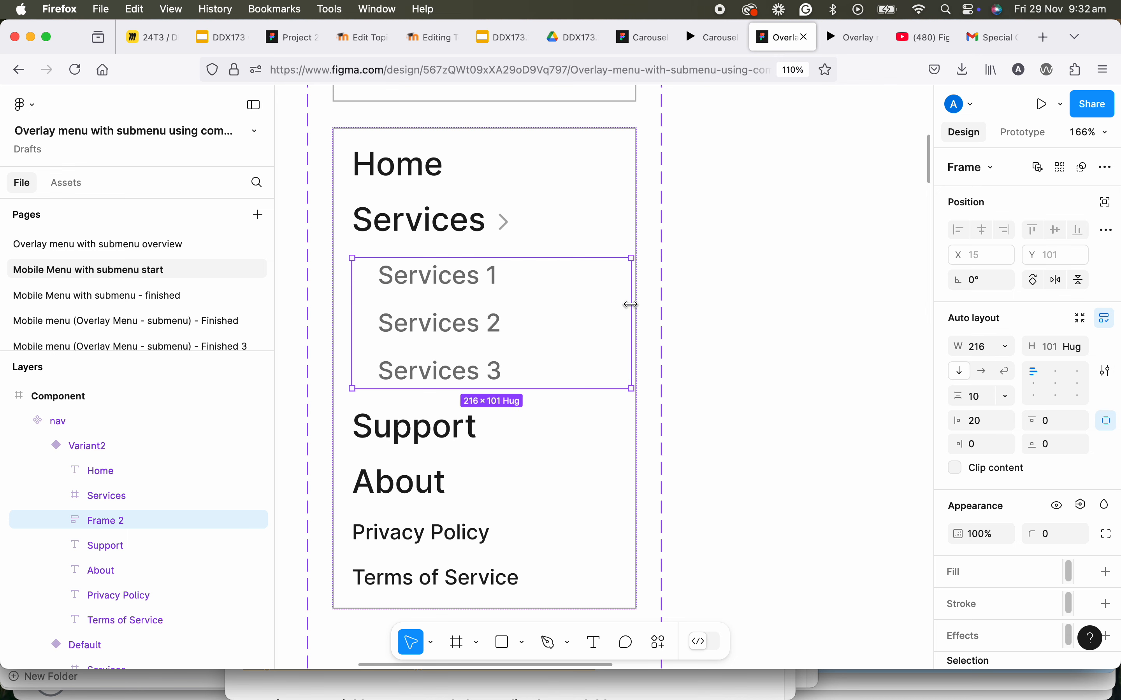
# Rotate the arrow beside Services in the second variant to 90° so that it points down.
pyautogui.scroll(-2, 567, 368)
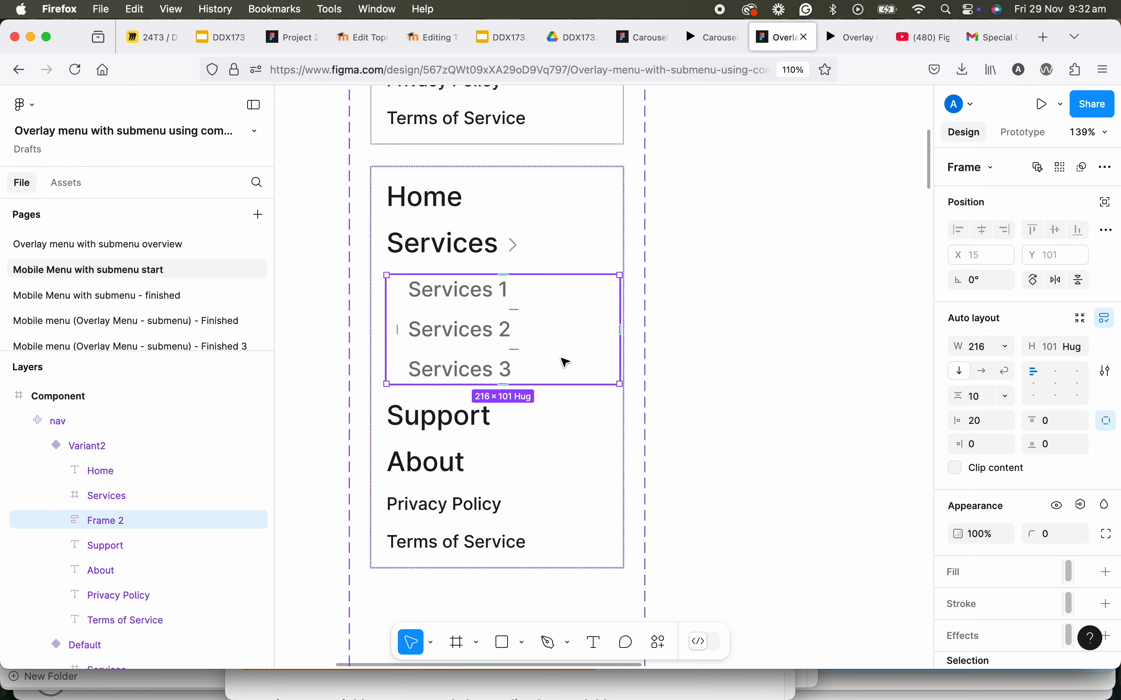
pyautogui.scroll(3, 518, 255)
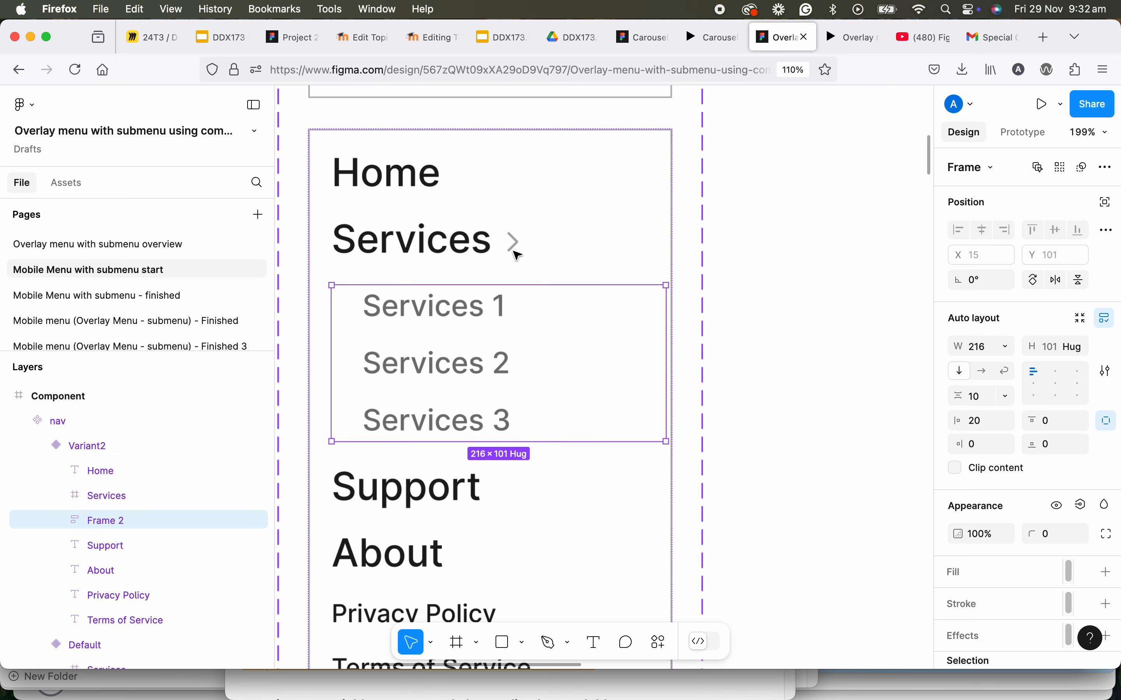
pyautogui.scroll(2, 518, 254)
pyautogui.doubleClick(515, 240)
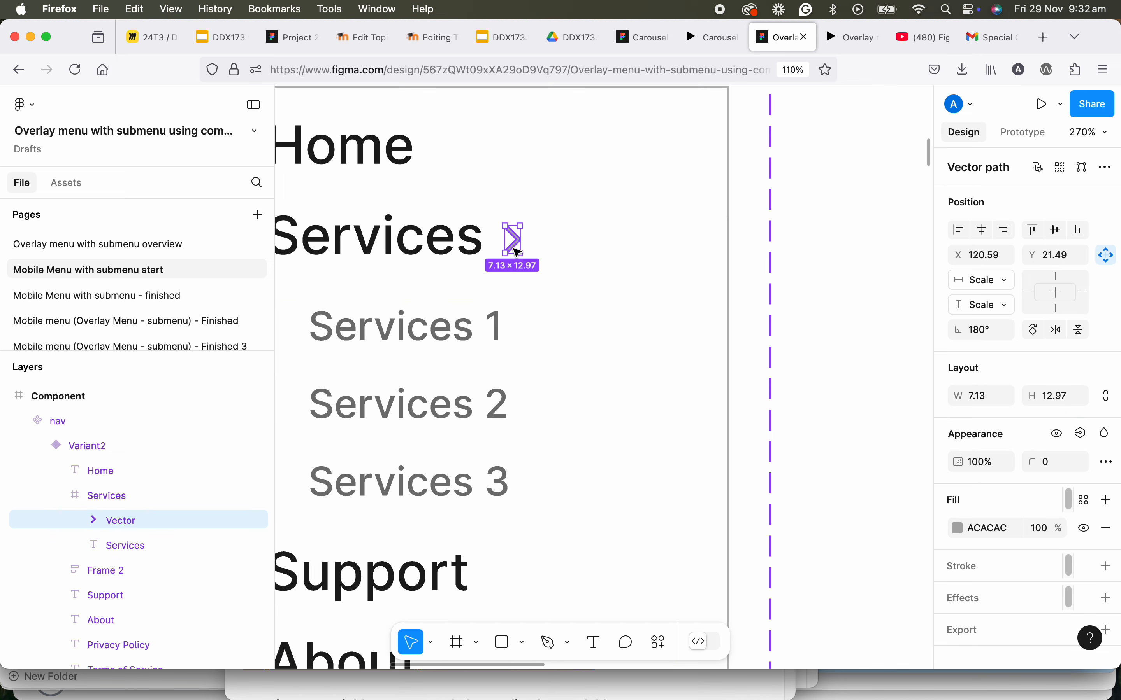
pyautogui.moveTo(535, 225); pyautogui.dragTo(543, 260)
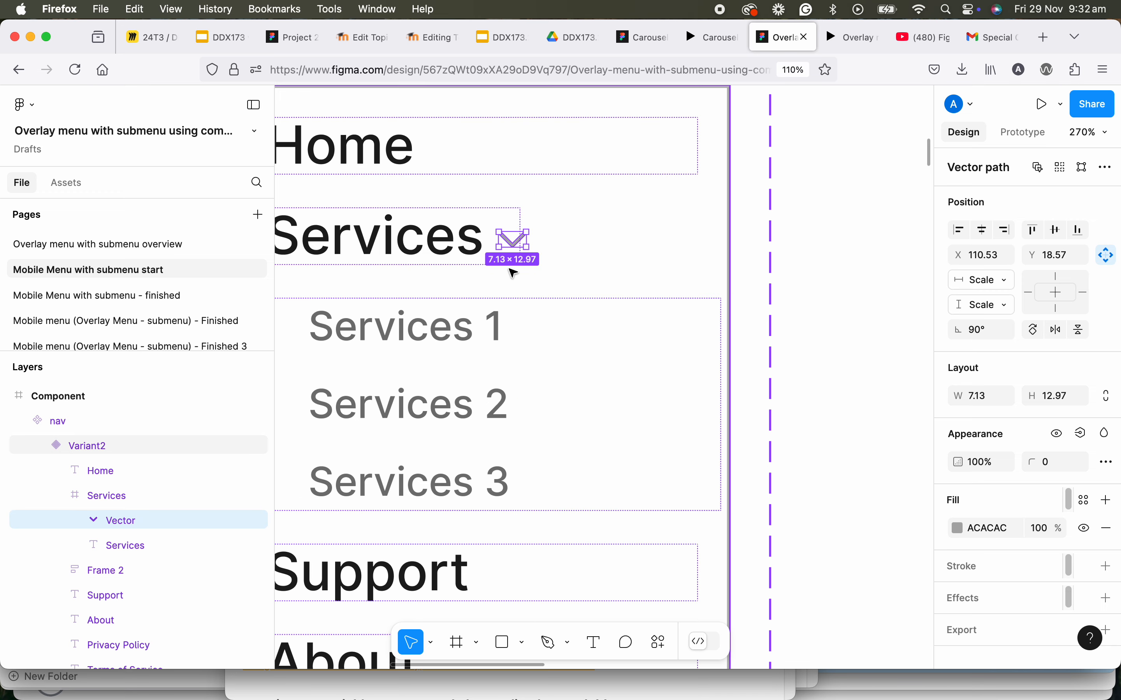
pyautogui.scroll(-5, 512, 272)
pyautogui.scroll(-4, 546, 258)
pyautogui.moveTo(561, 239); pyautogui.dragTo(538, 385)
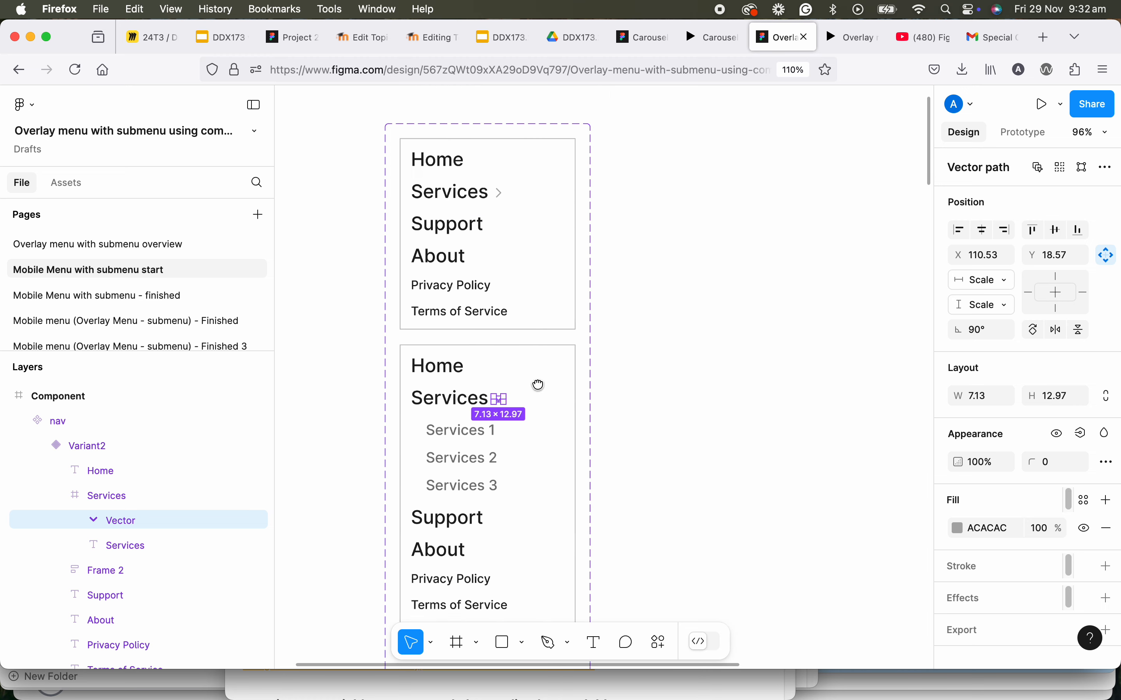
pyautogui.scroll(-2, 530, 363)
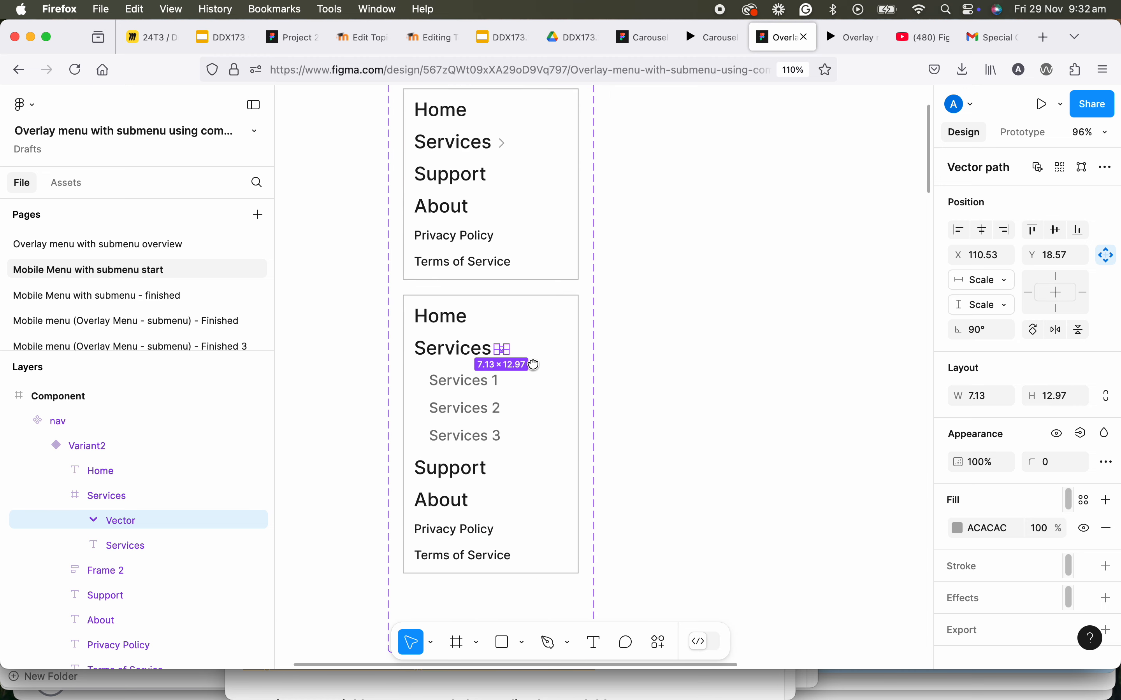
pyautogui.click(649, 370)
# Add an on-tap interaction to Services in the Default variant that changes the component to Variant2.
pyautogui.scroll(1, 612, 362)
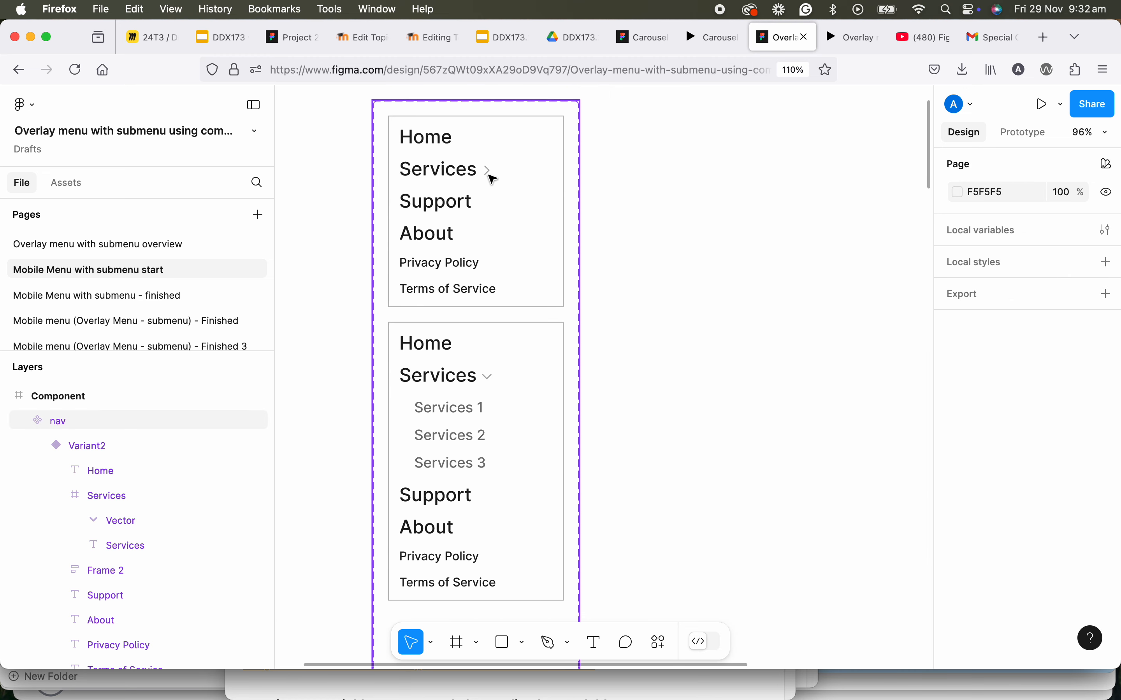
pyautogui.click(504, 223)
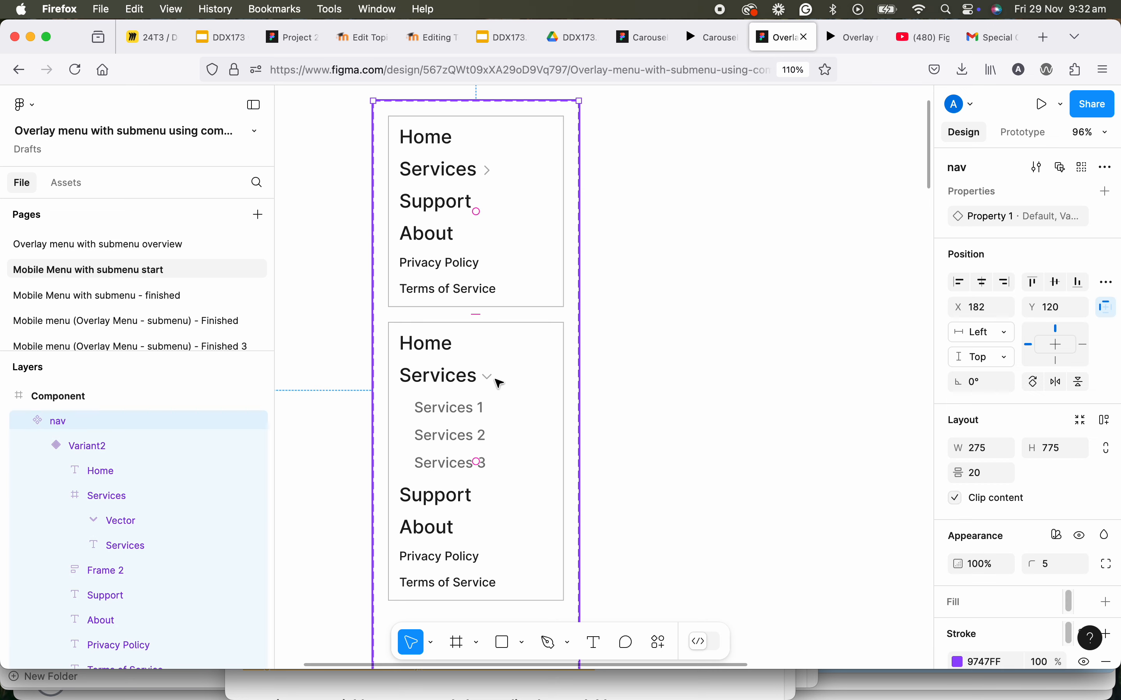
pyautogui.scroll(3, 499, 383)
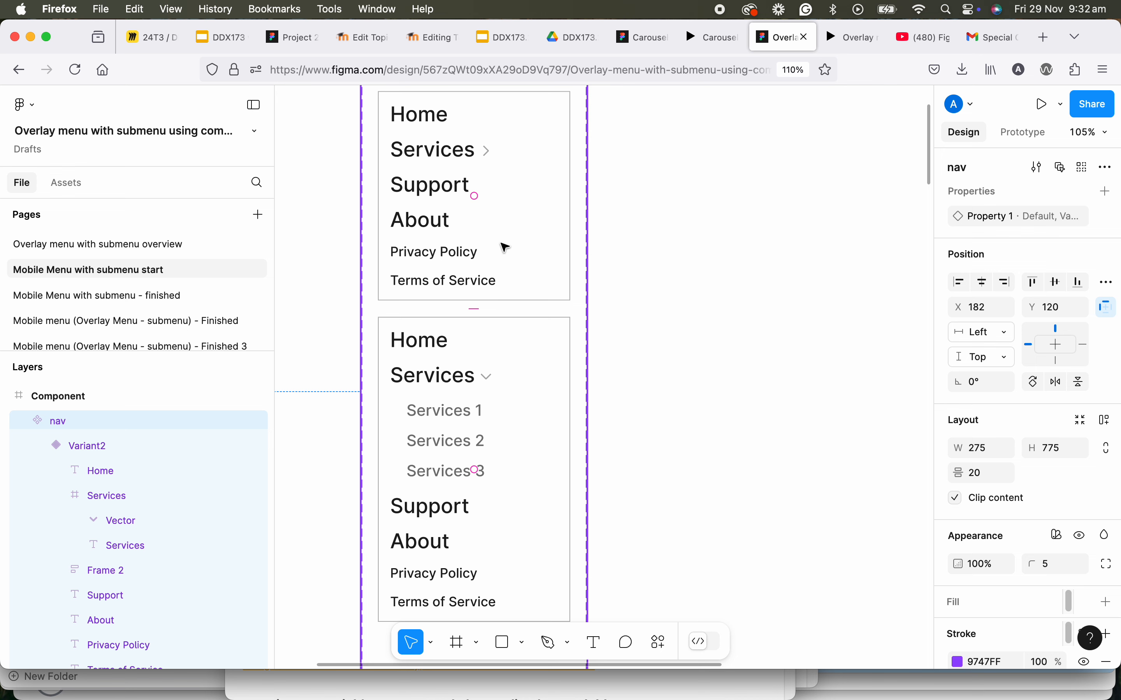
pyautogui.scroll(2, 500, 252)
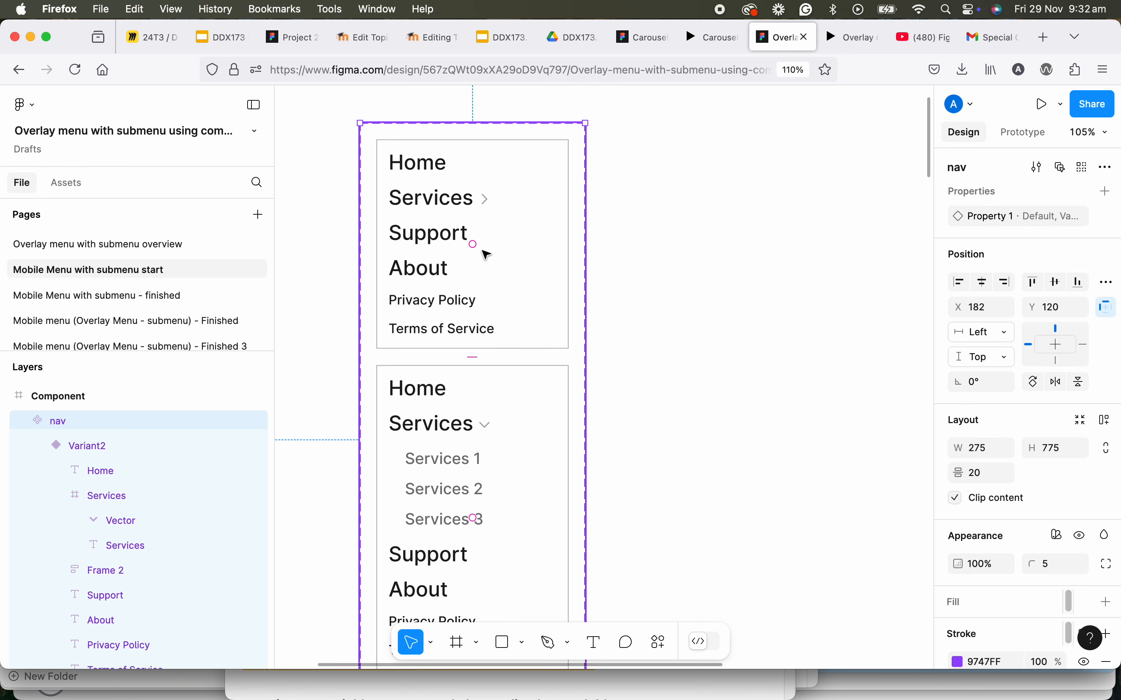
pyautogui.click(493, 251)
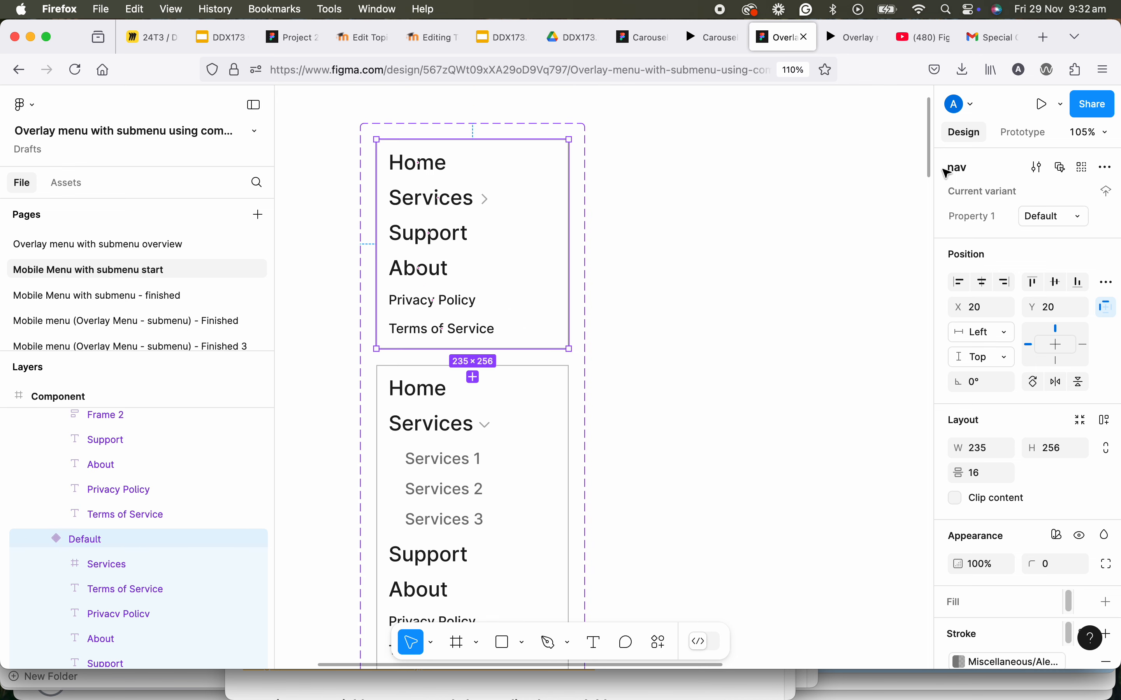
pyautogui.click(1021, 134)
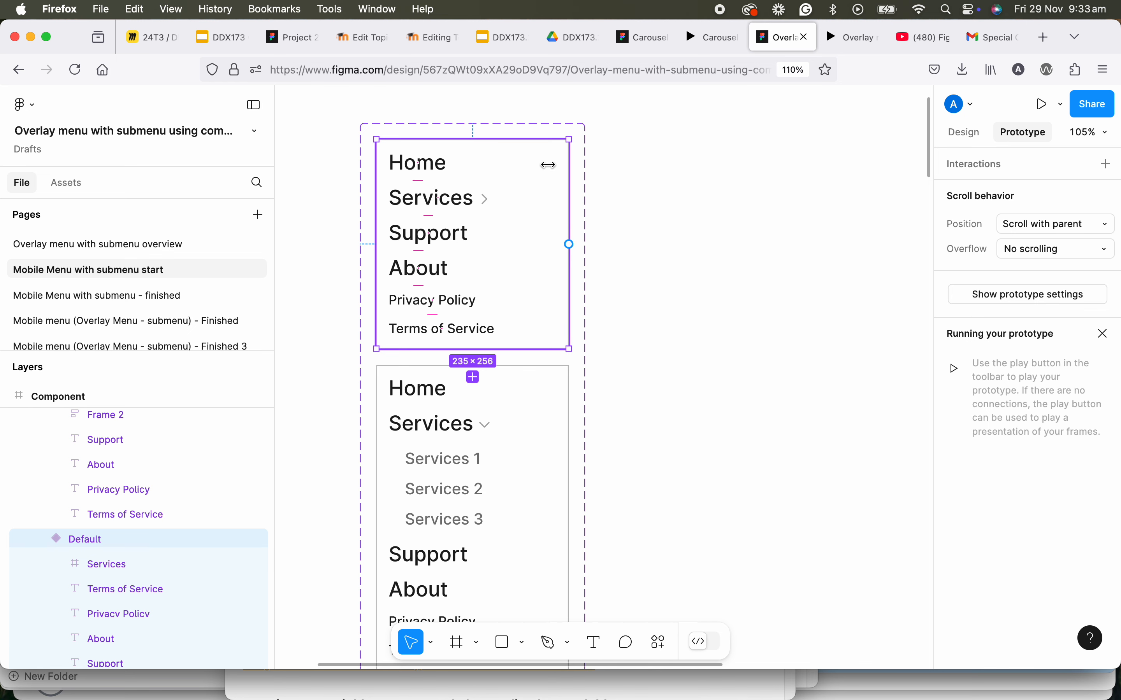
pyautogui.click(472, 206)
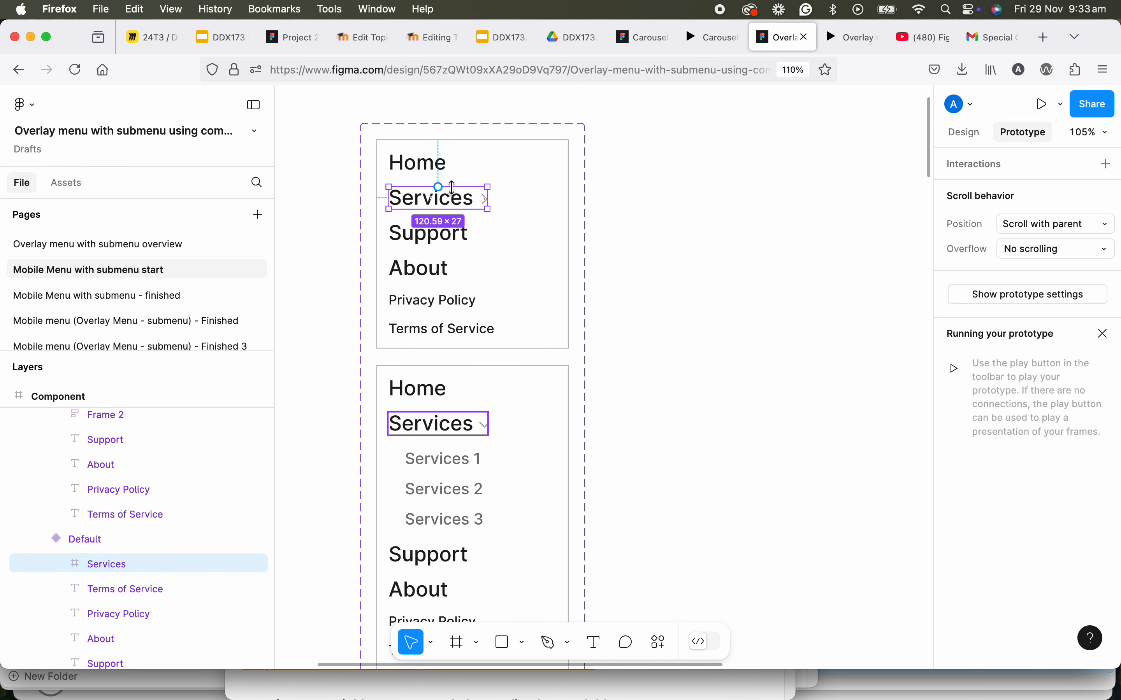
pyautogui.click(1106, 164)
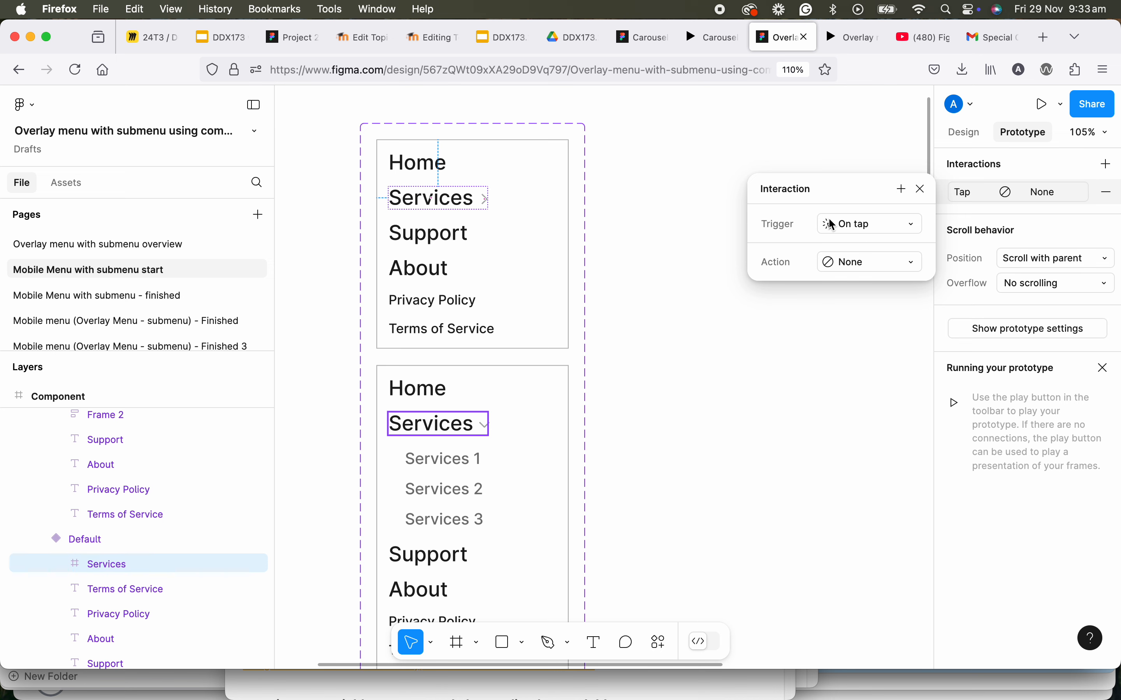
pyautogui.click(855, 264)
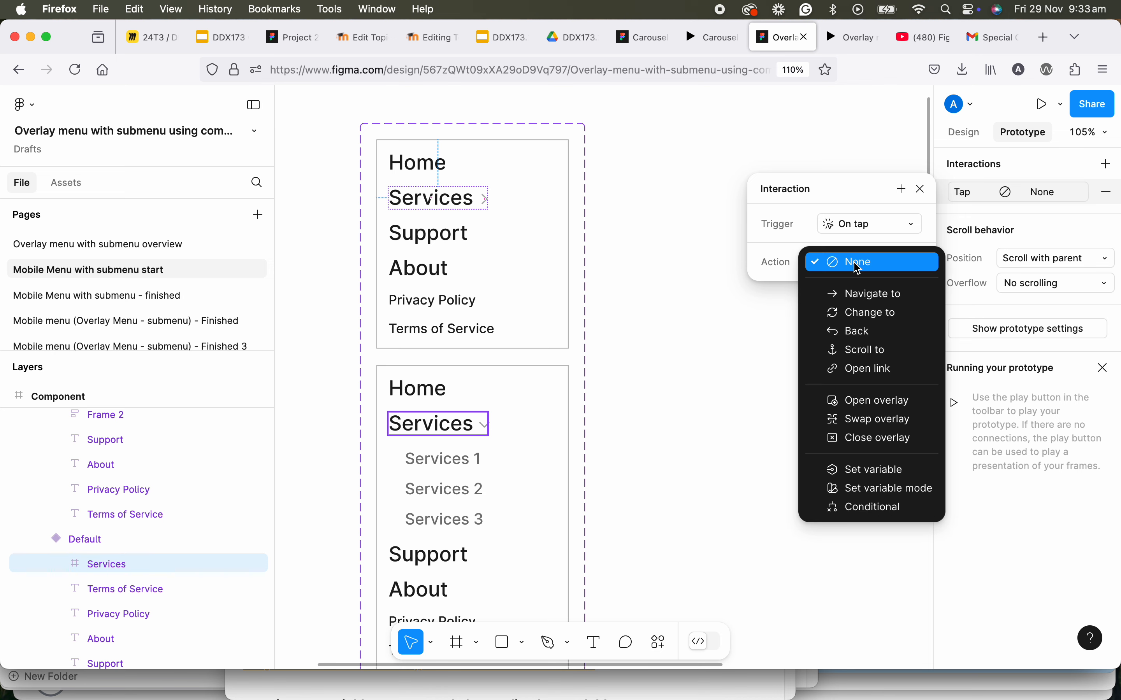
pyautogui.click(856, 314)
pyautogui.click(851, 290)
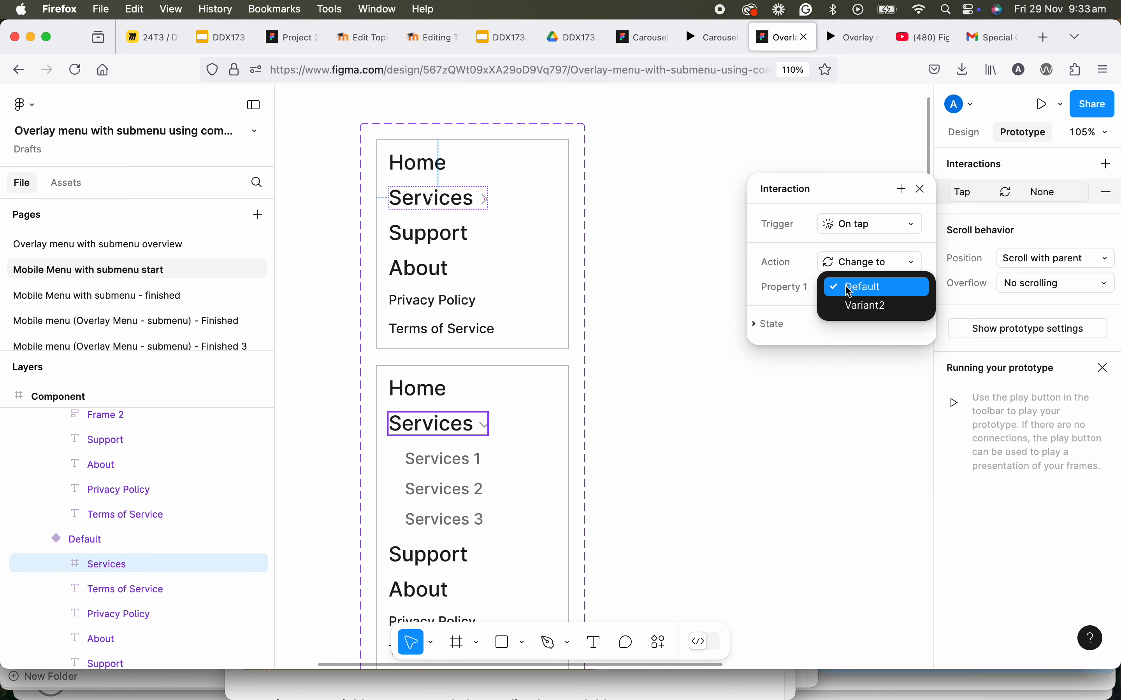
pyautogui.click(854, 307)
# Set the animation of the Default variant's Services interaction to Smart animate.
pyautogui.click(851, 326)
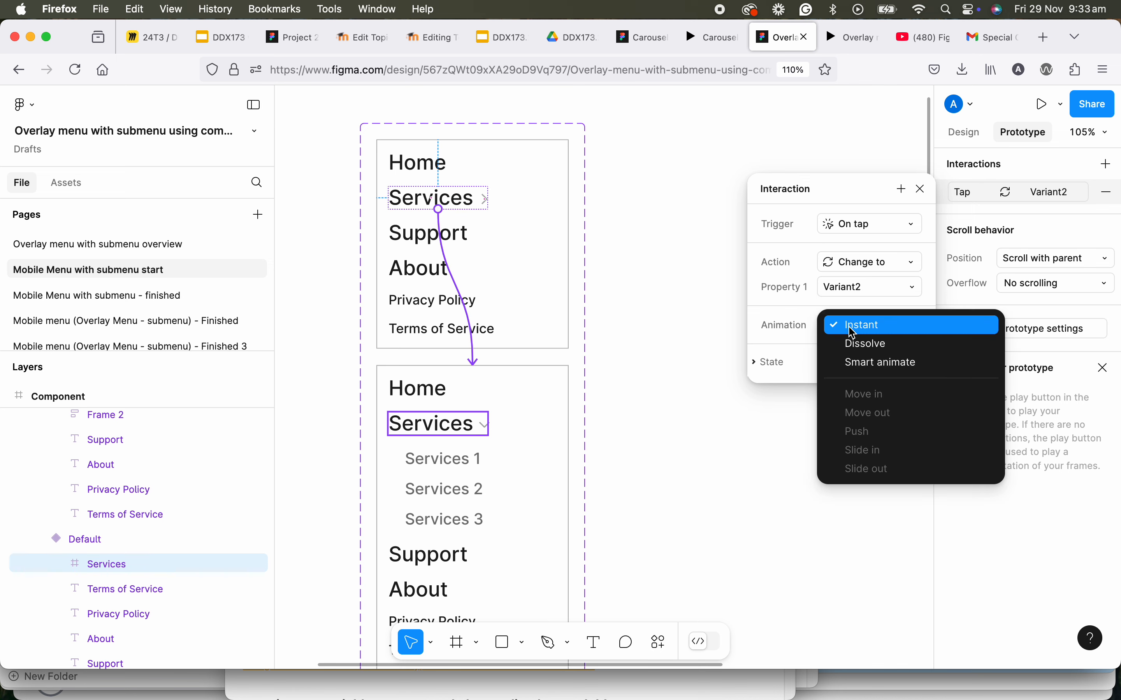
pyautogui.click(855, 364)
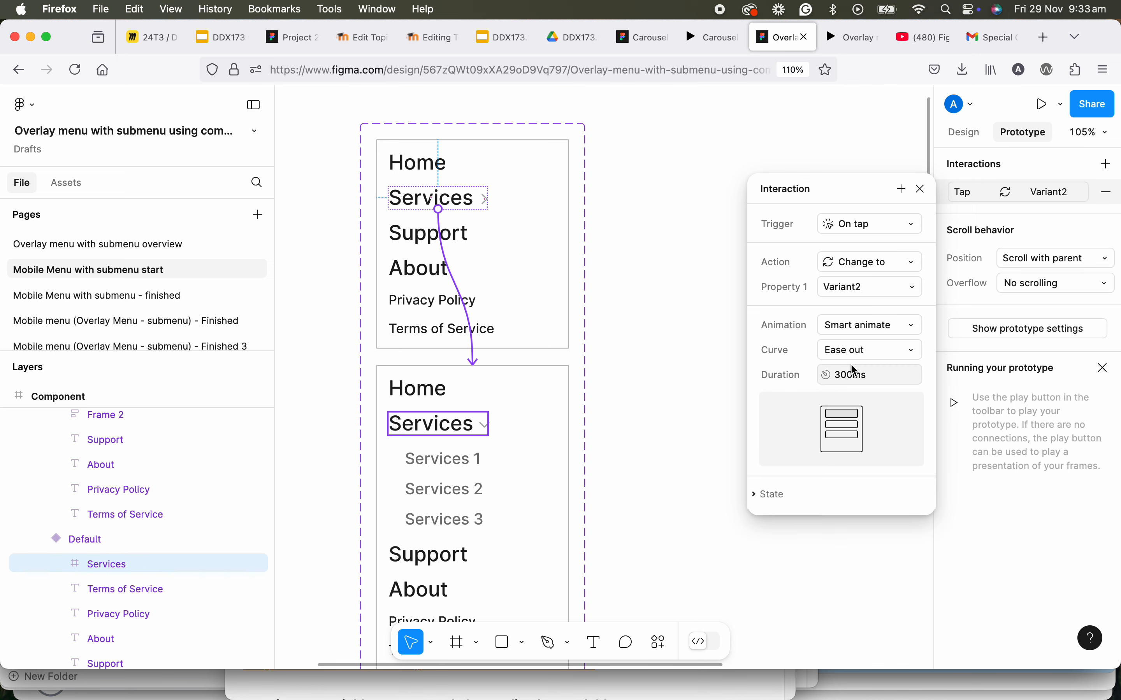
pyautogui.click(923, 191)
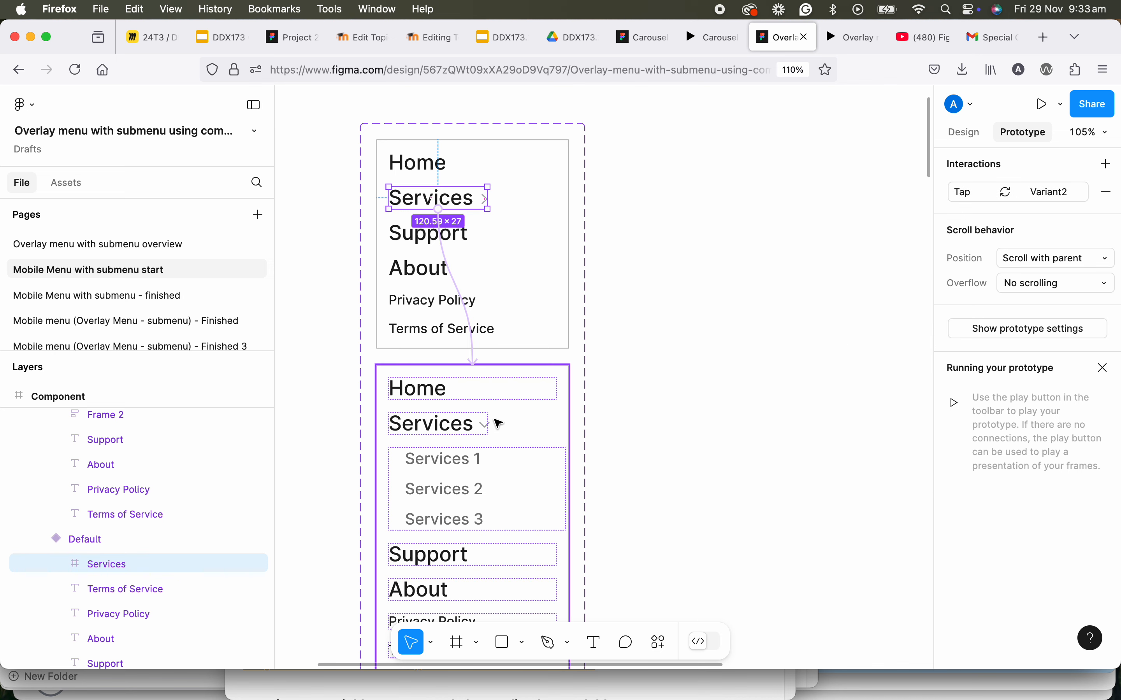
# Add an on-tap interaction to Services in Variant2 that changes the component back to Default.
pyautogui.click(469, 431)
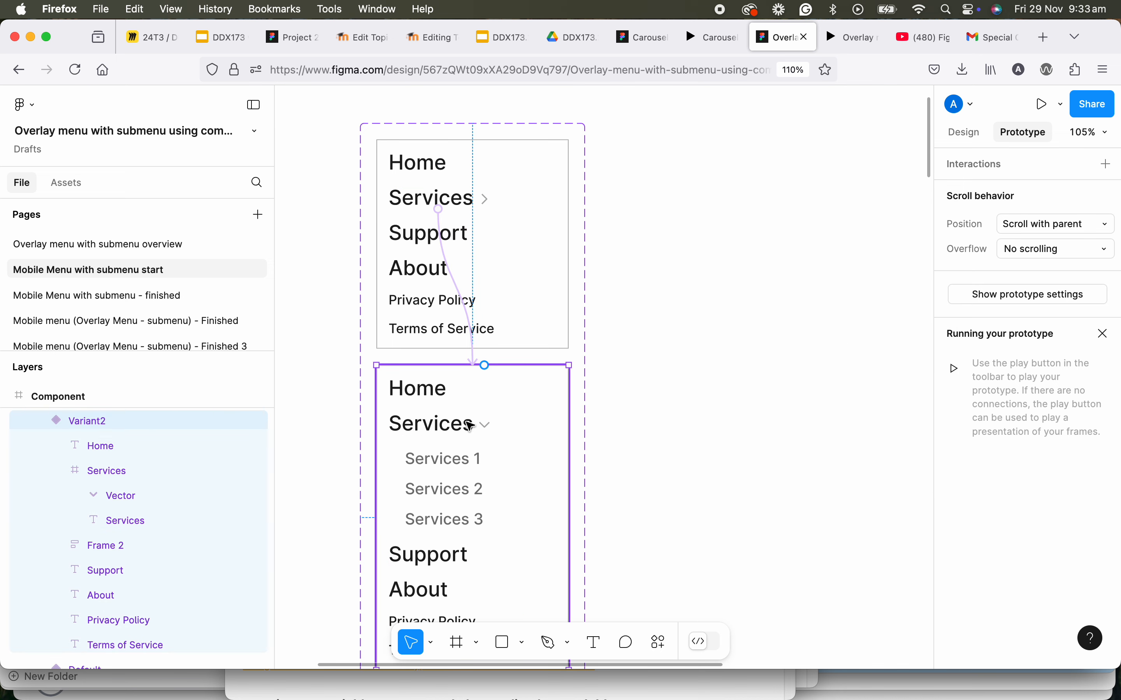
pyautogui.click(464, 431)
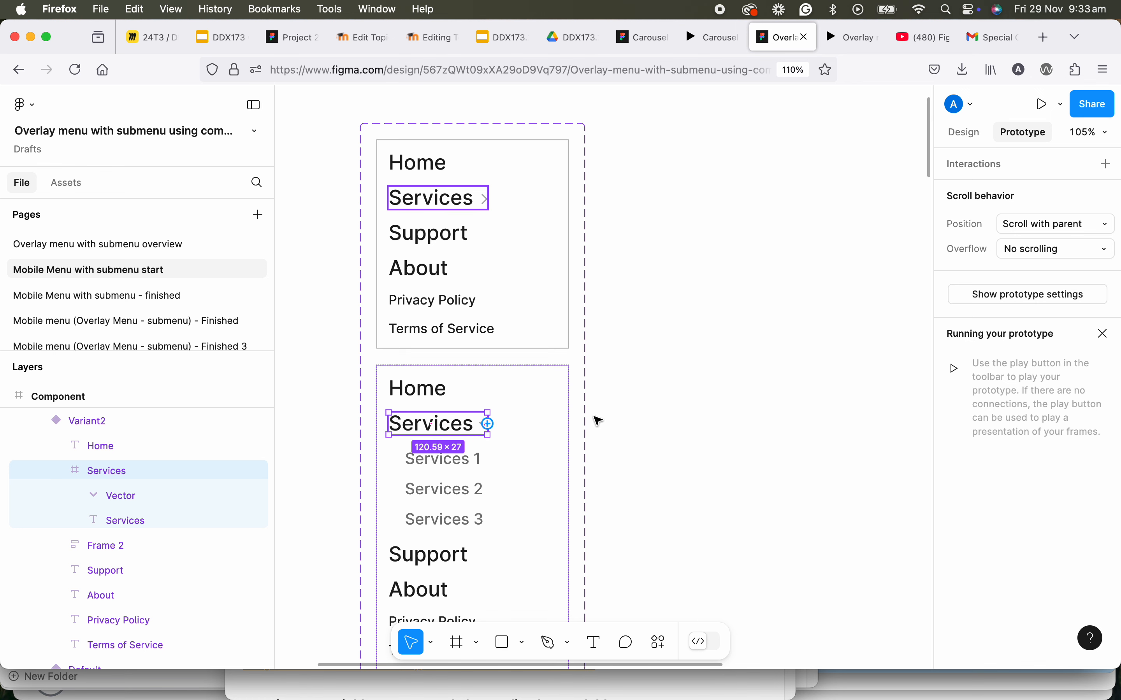
pyautogui.click(1107, 165)
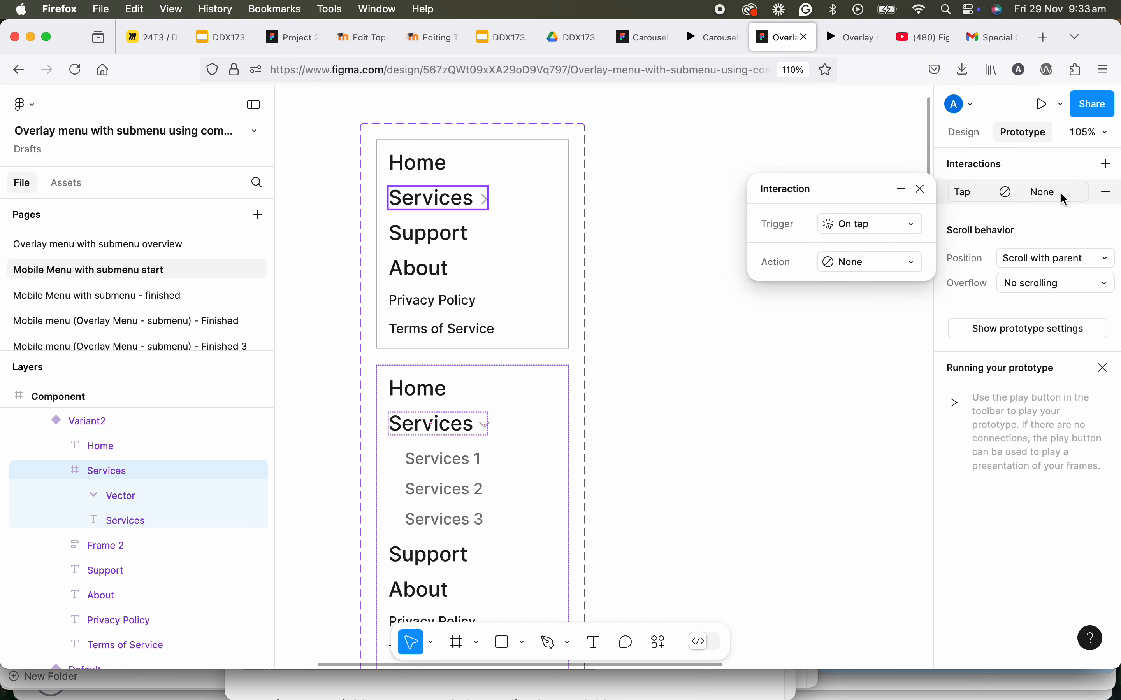
pyautogui.click(864, 260)
pyautogui.click(857, 311)
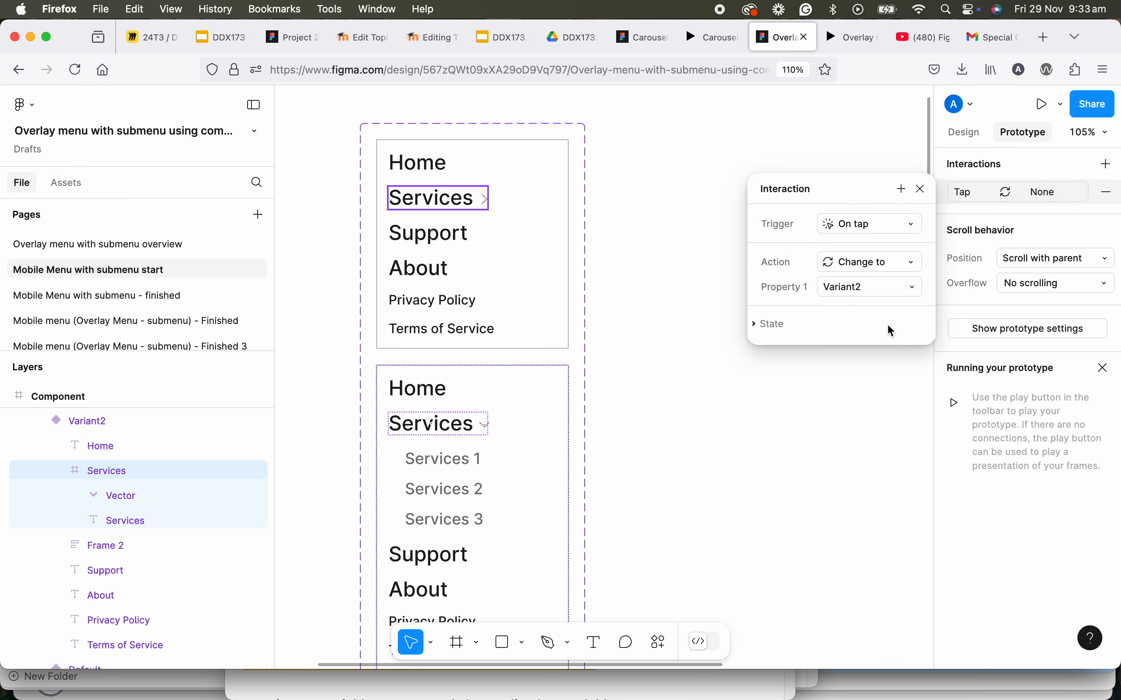
pyautogui.click(862, 292)
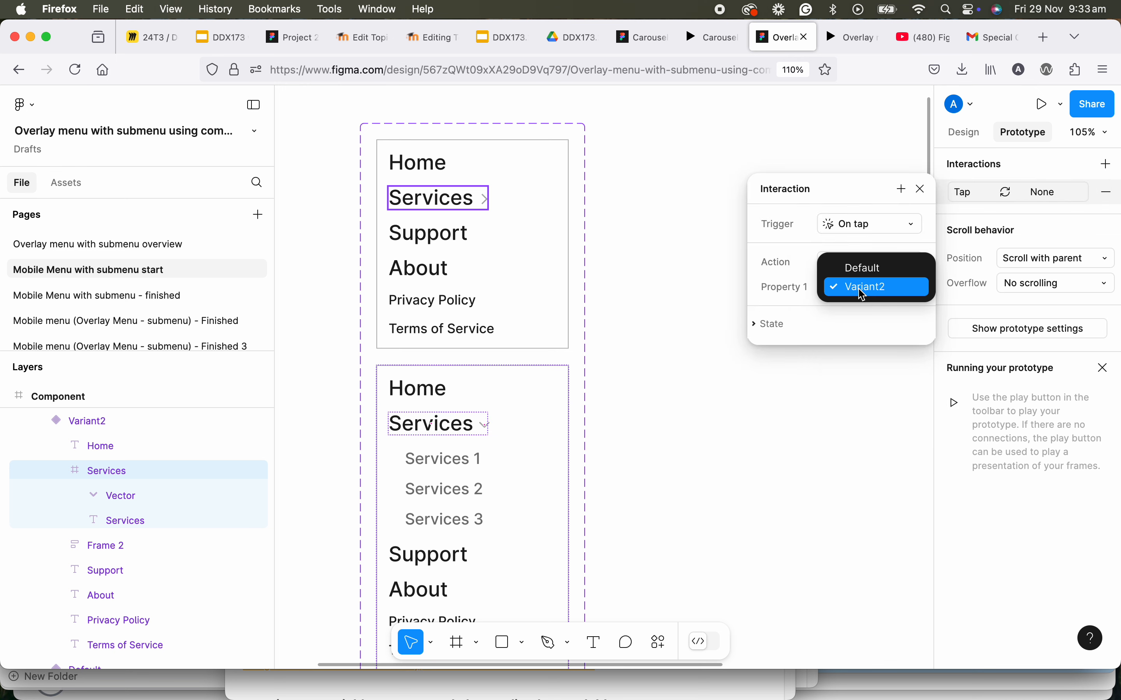
pyautogui.click(865, 268)
# Set the animation of Variant2's Services interaction to Smart animate.
pyautogui.click(861, 326)
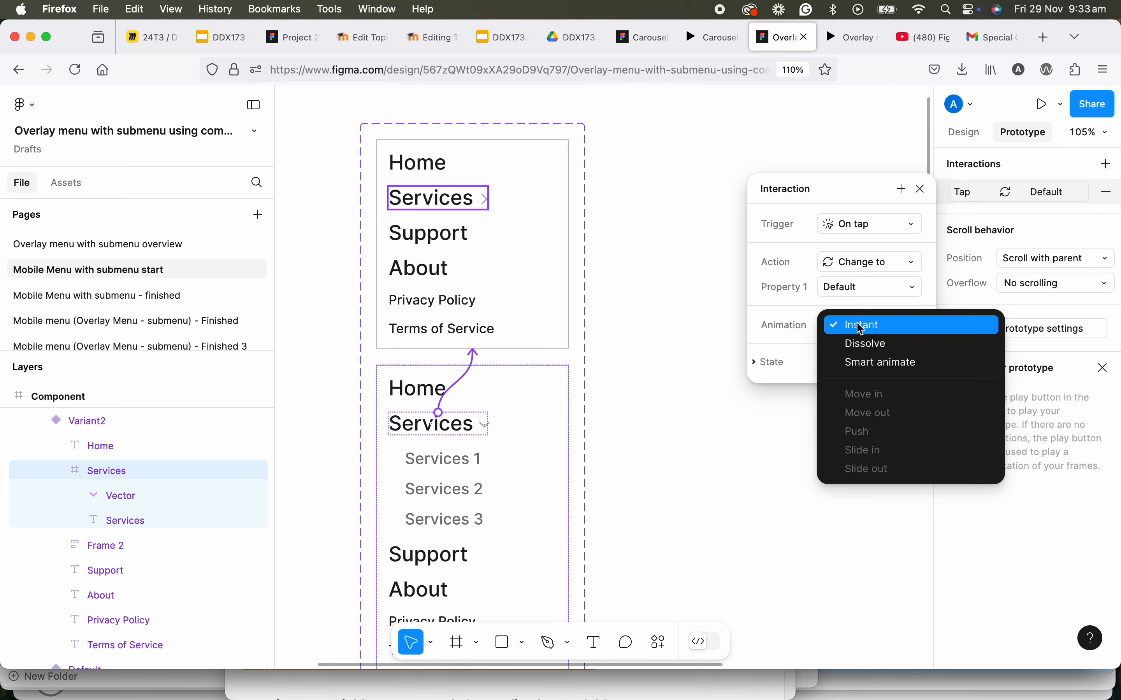
pyautogui.click(867, 365)
pyautogui.click(921, 189)
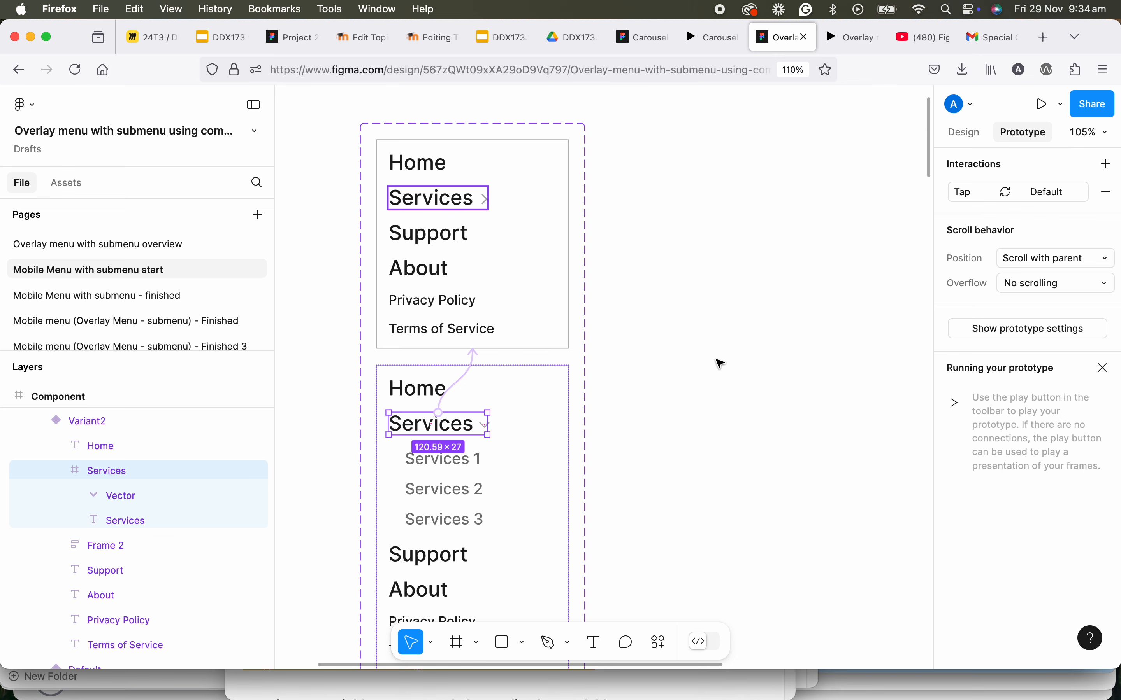
pyautogui.scroll(-4, 680, 258)
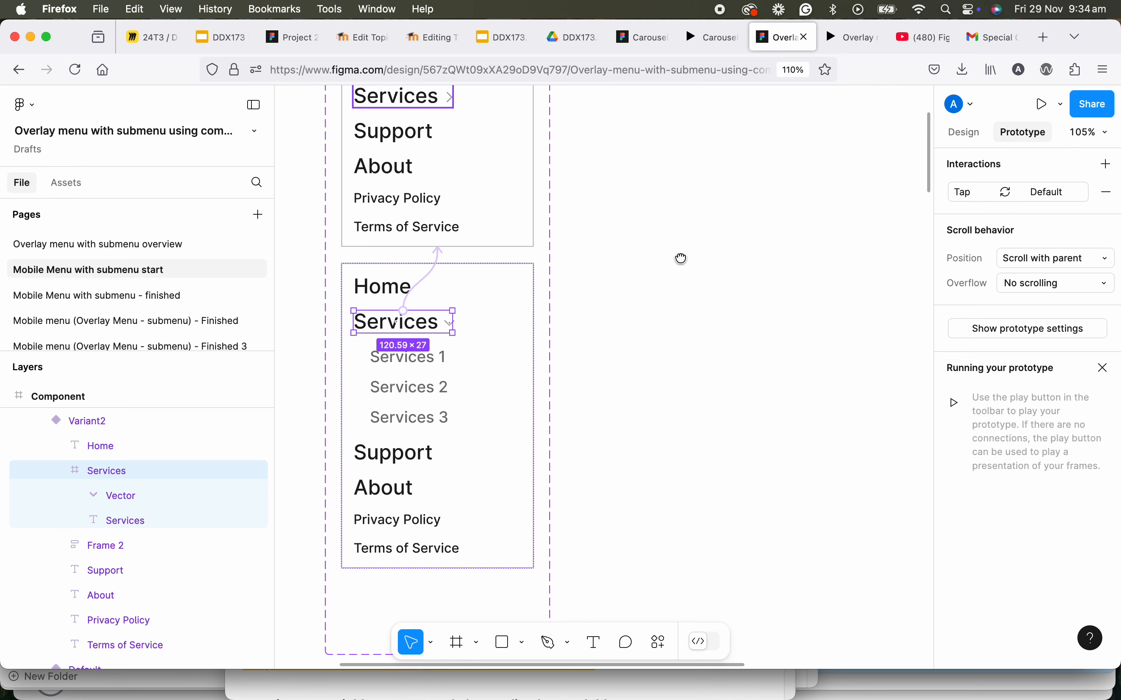
pyautogui.doubleClick(451, 369)
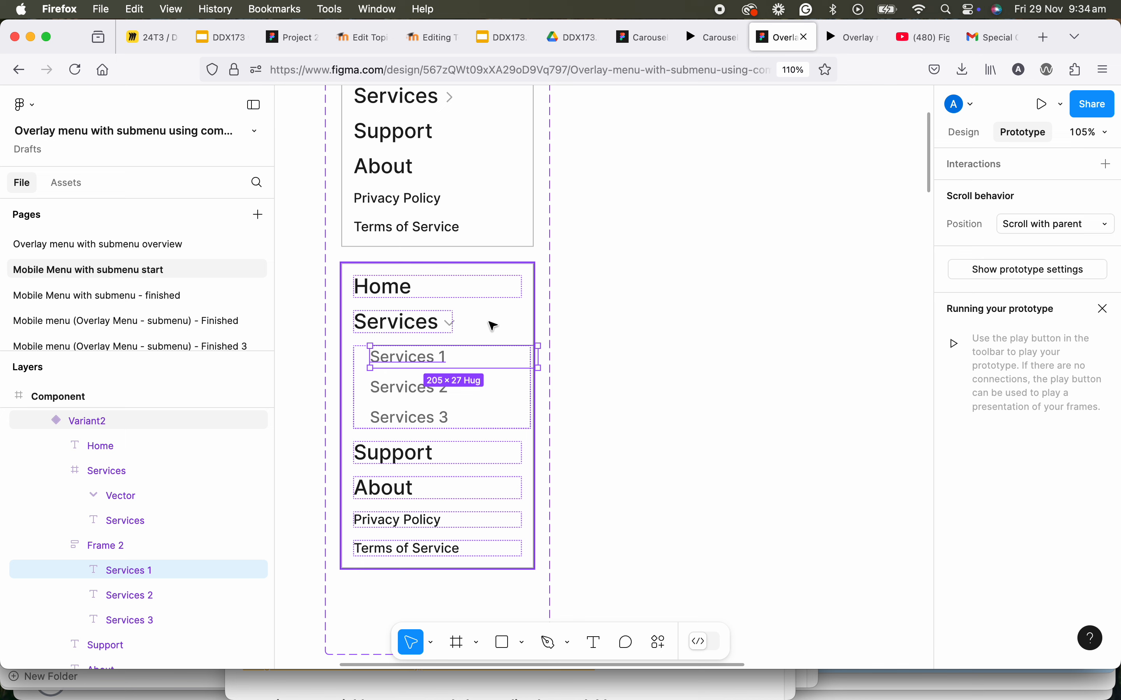
pyautogui.scroll(-5, 518, 322)
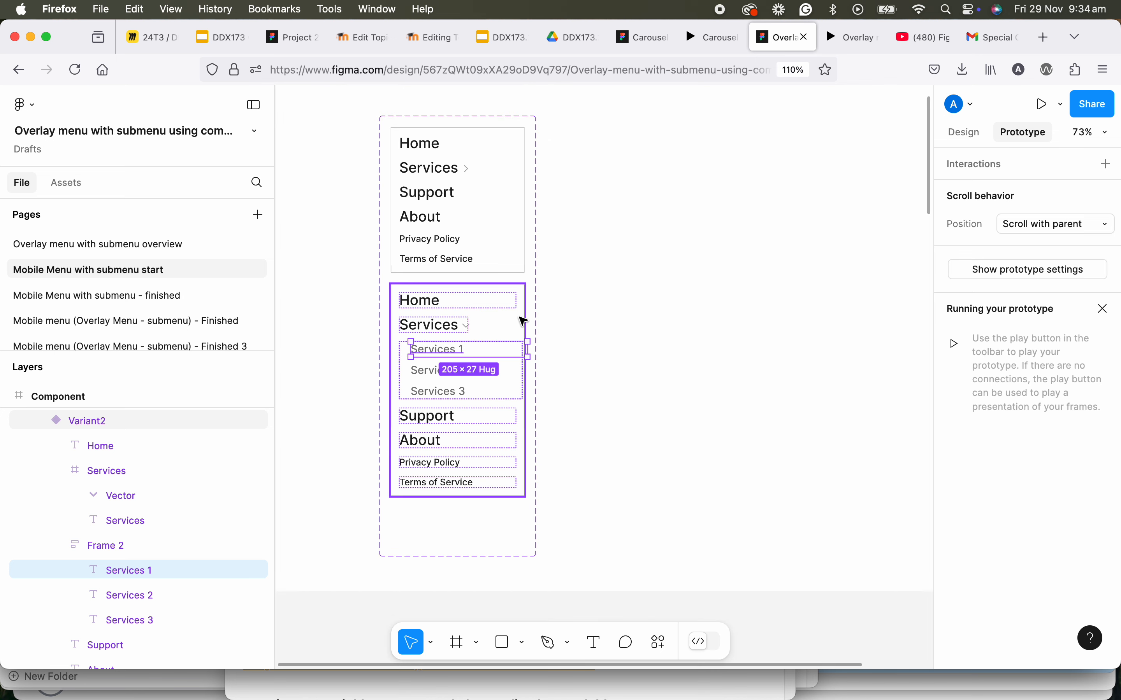
pyautogui.click(634, 296)
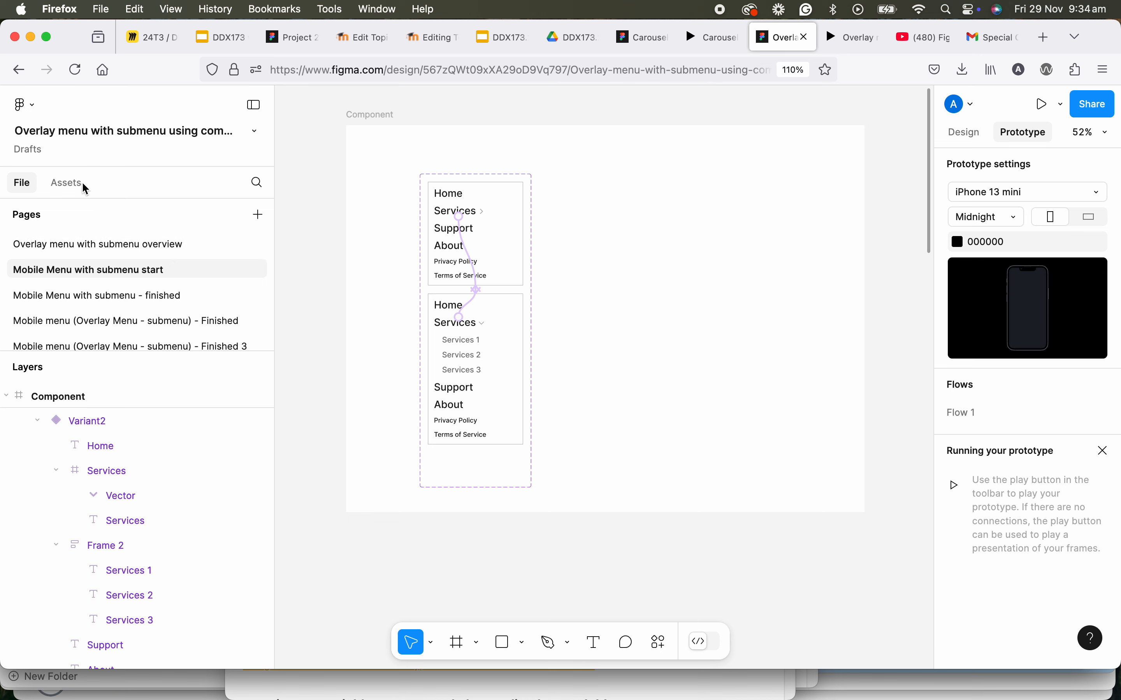
# Insert an instance of the nav component from the local assets into the Component frame and move it close beside the variant set.
pyautogui.click(71, 185)
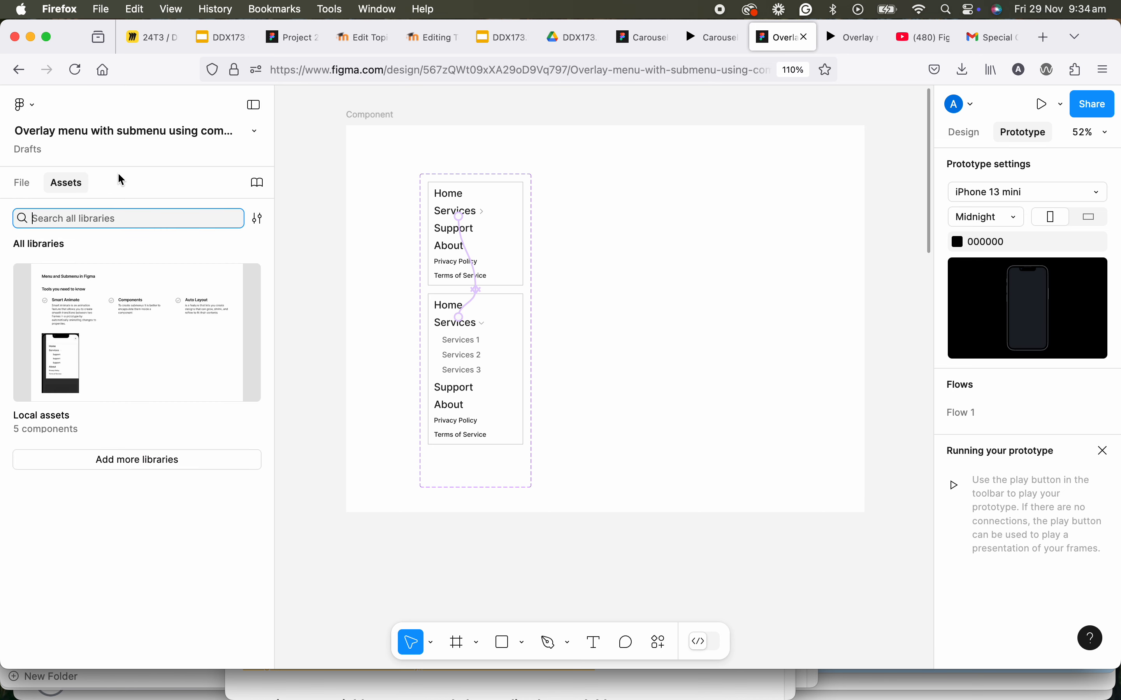
pyautogui.click(66, 311)
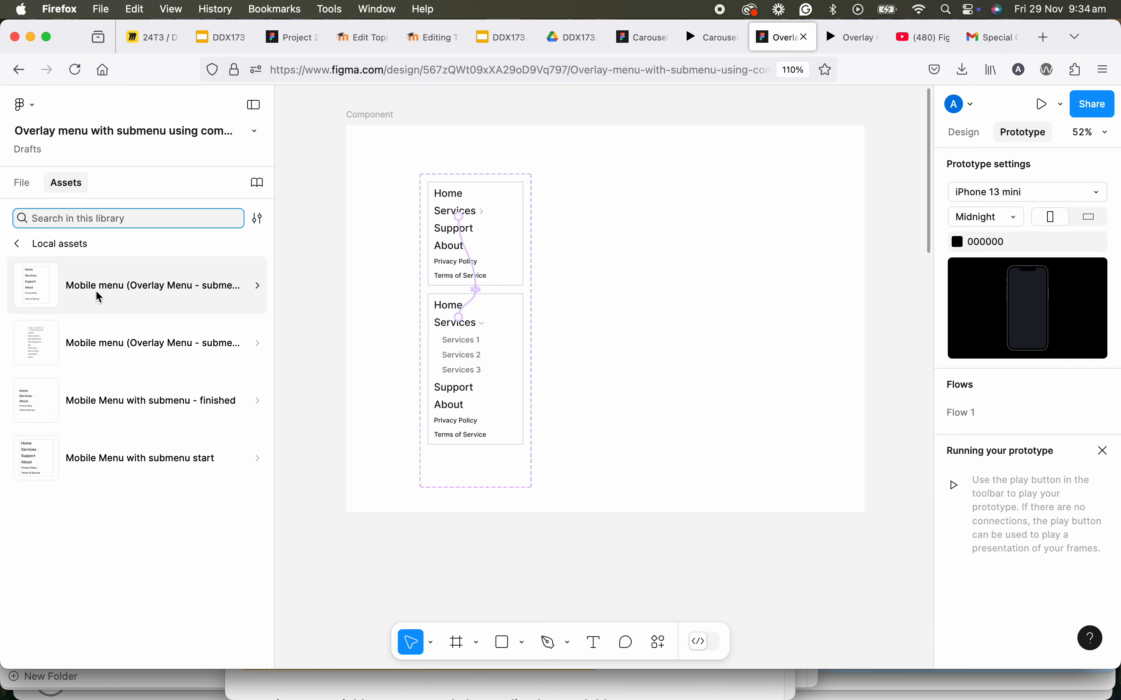
pyautogui.click(165, 462)
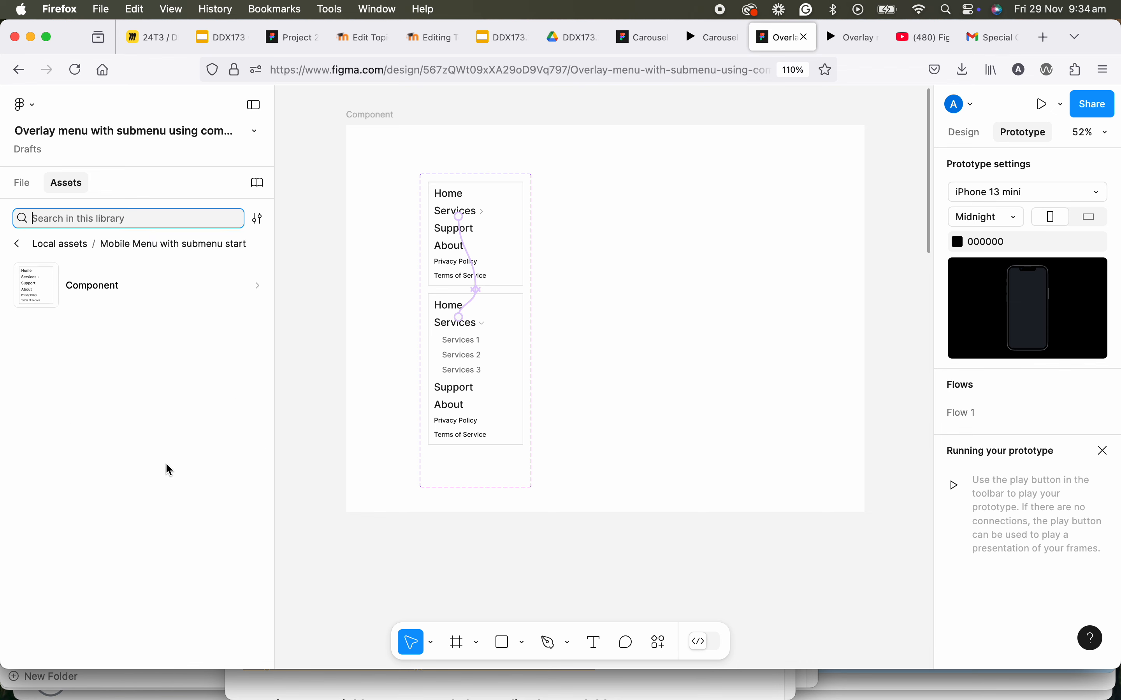
pyautogui.click(142, 301)
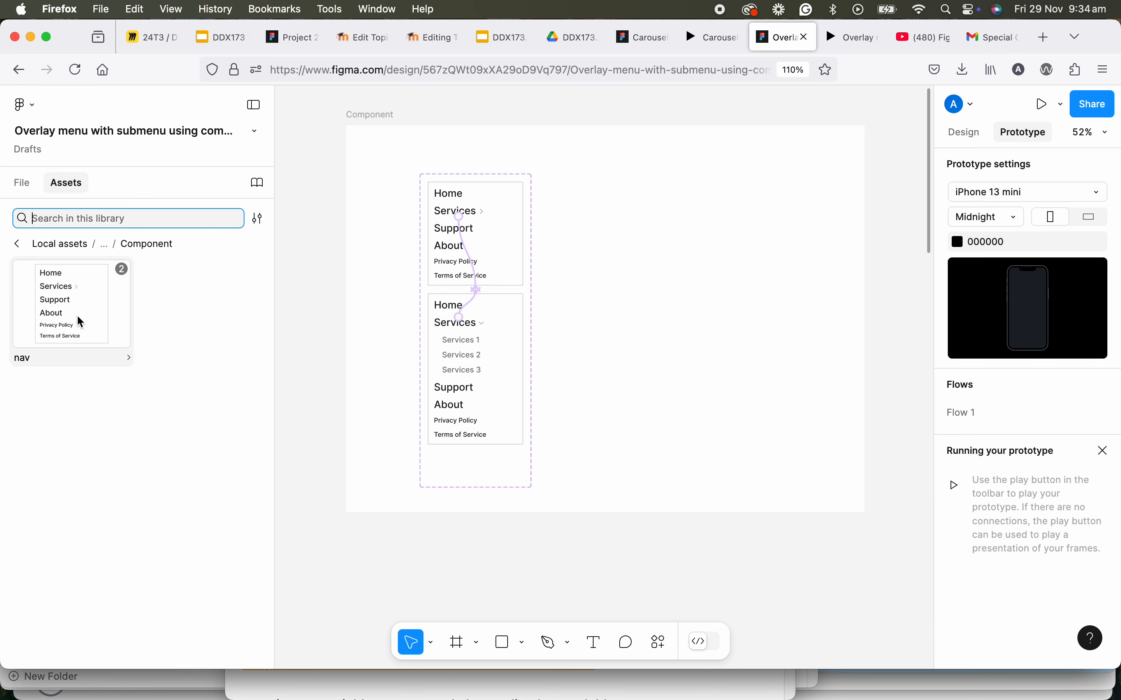
pyautogui.moveTo(586, 311); pyautogui.dragTo(697, 242)
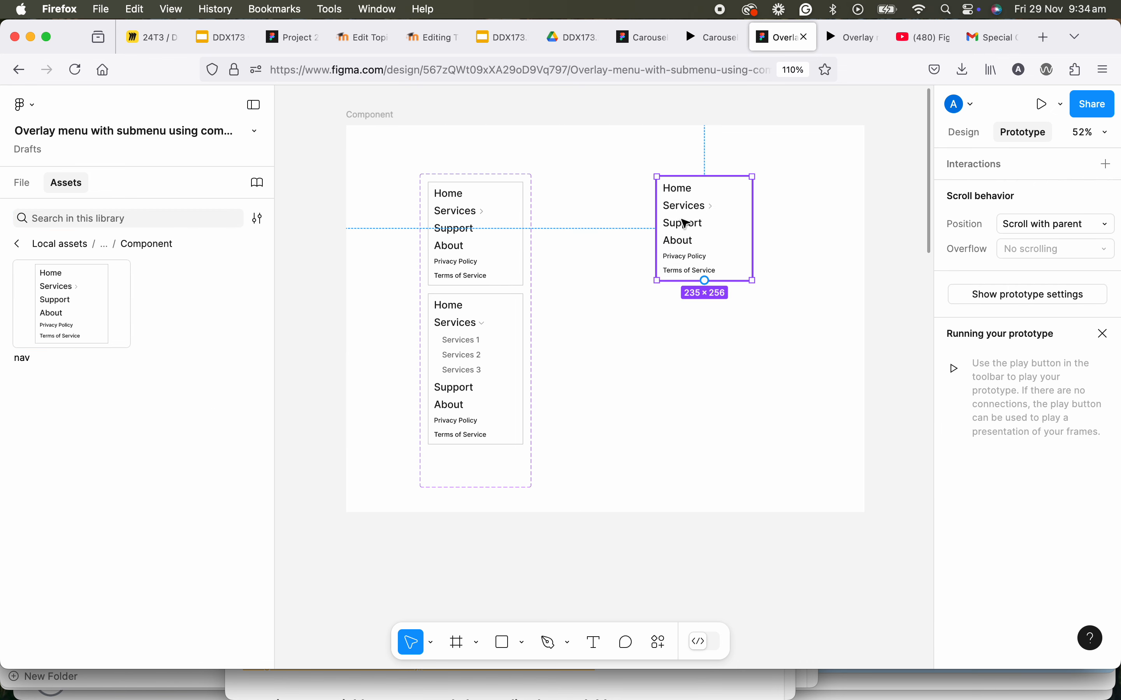
pyautogui.scroll(-3, 611, 203)
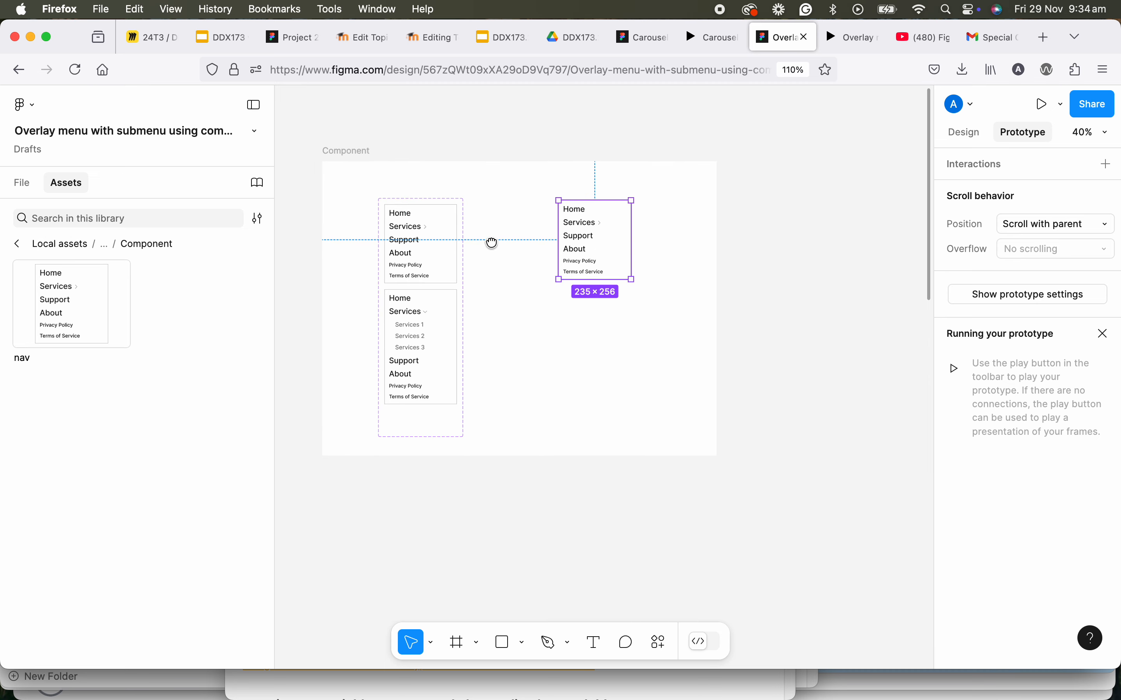
pyautogui.moveTo(594, 229); pyautogui.dragTo(538, 226)
pyautogui.scroll(2, 570, 276)
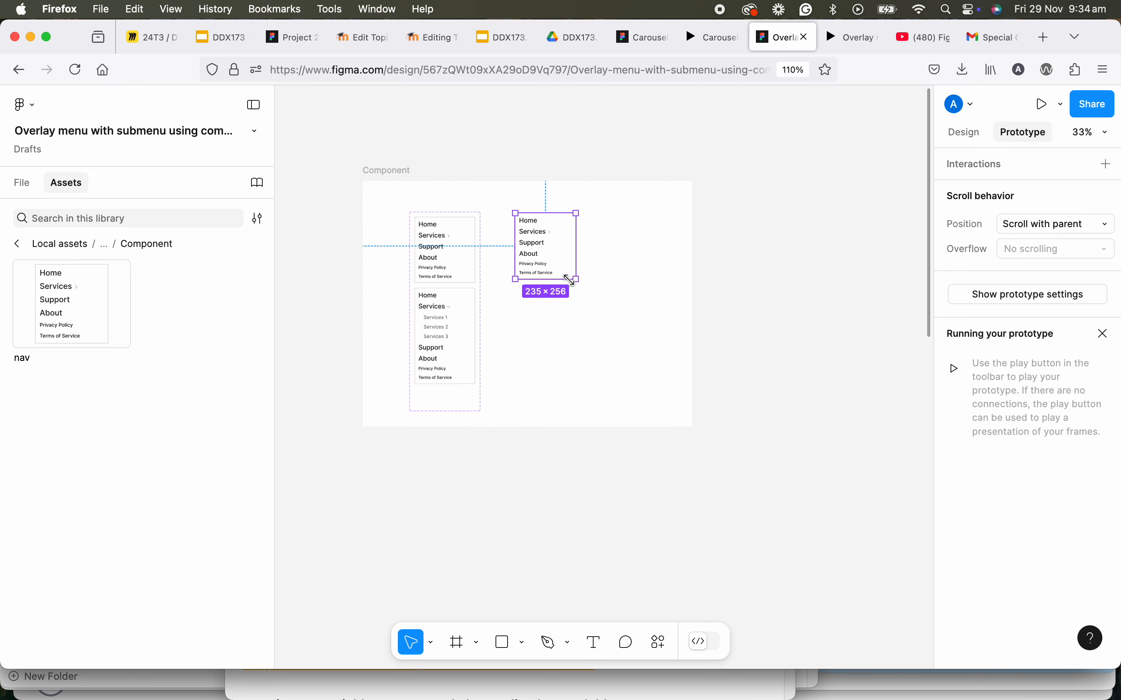
# Select the Component frame and present it as a prototype.
pyautogui.scroll(3, 557, 272)
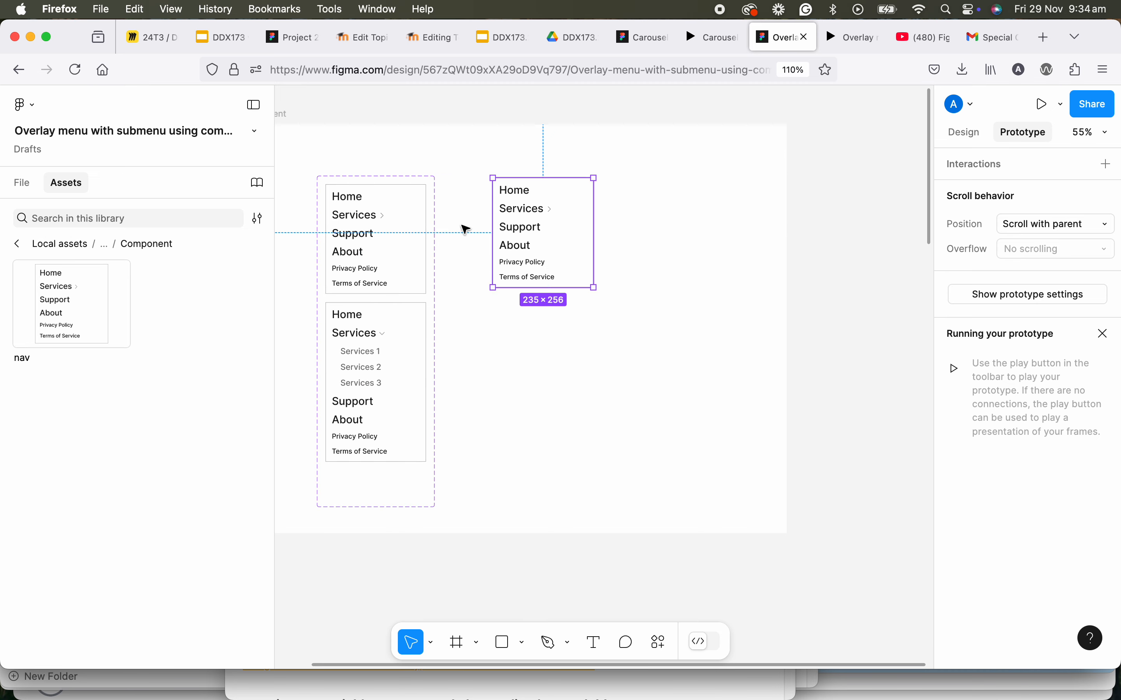
pyautogui.hscroll(-3, 556, 271)
pyautogui.scroll(2, 556, 271)
pyautogui.click(404, 176)
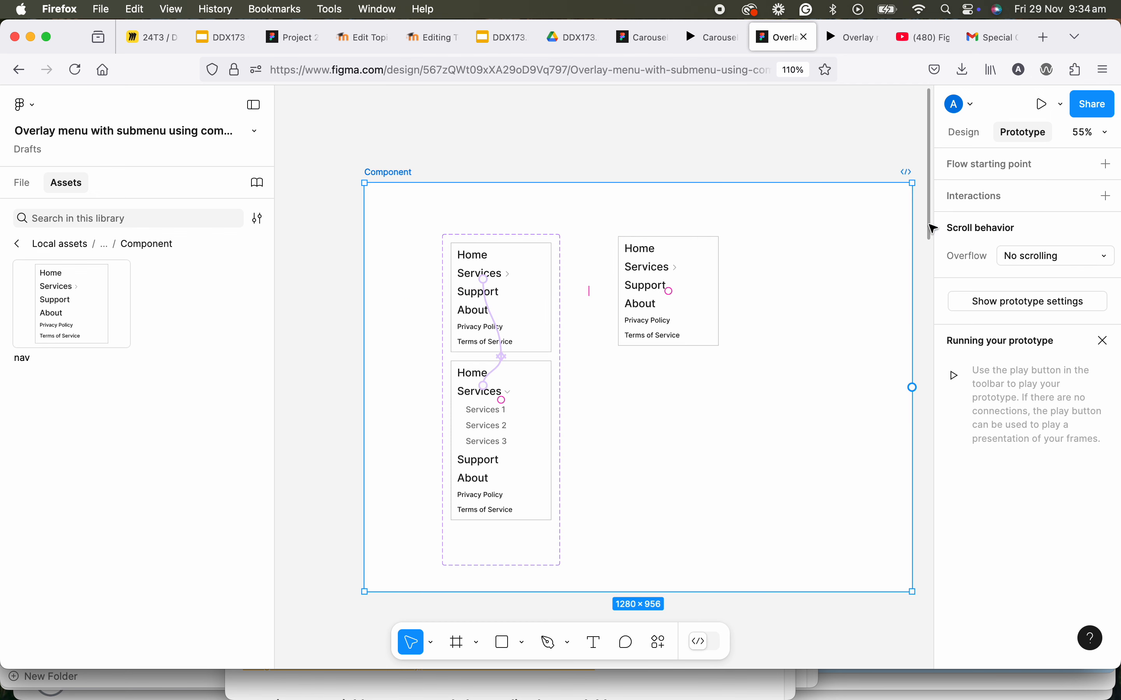
pyautogui.click(1047, 110)
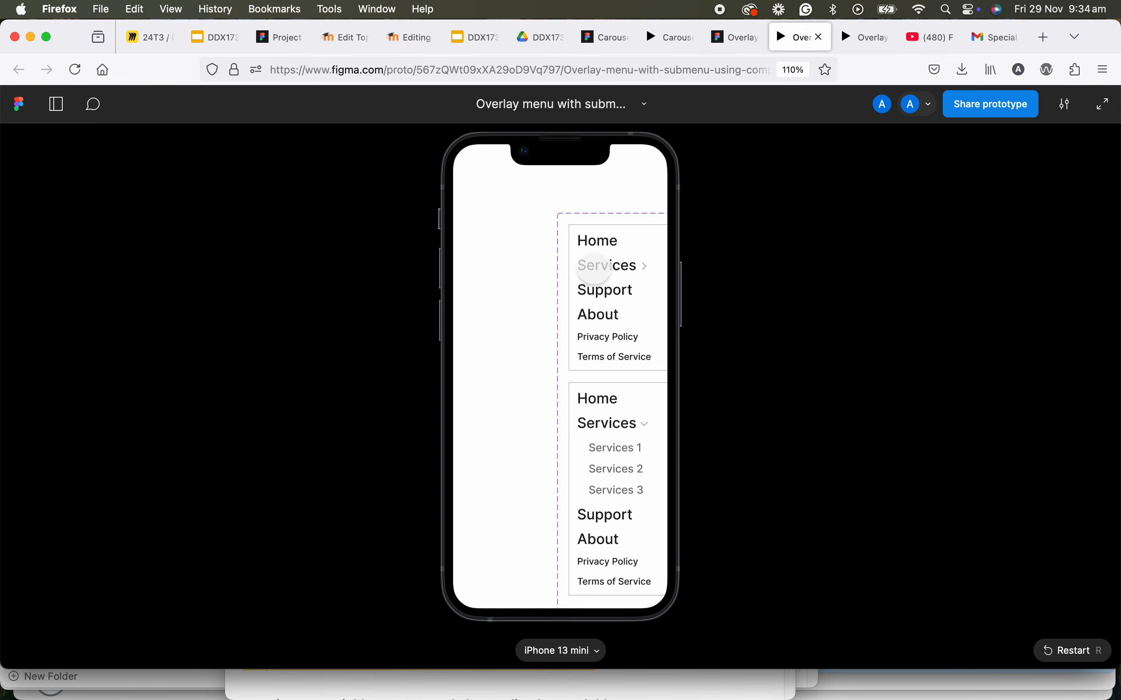
# Bring the nav instance into view in the phone preview and tap Services to test its submenu interaction.
pyautogui.moveTo(588, 290); pyautogui.dragTo(465, 275)
pyautogui.moveTo(612, 330); pyautogui.dragTo(444, 331)
pyautogui.click(528, 249)
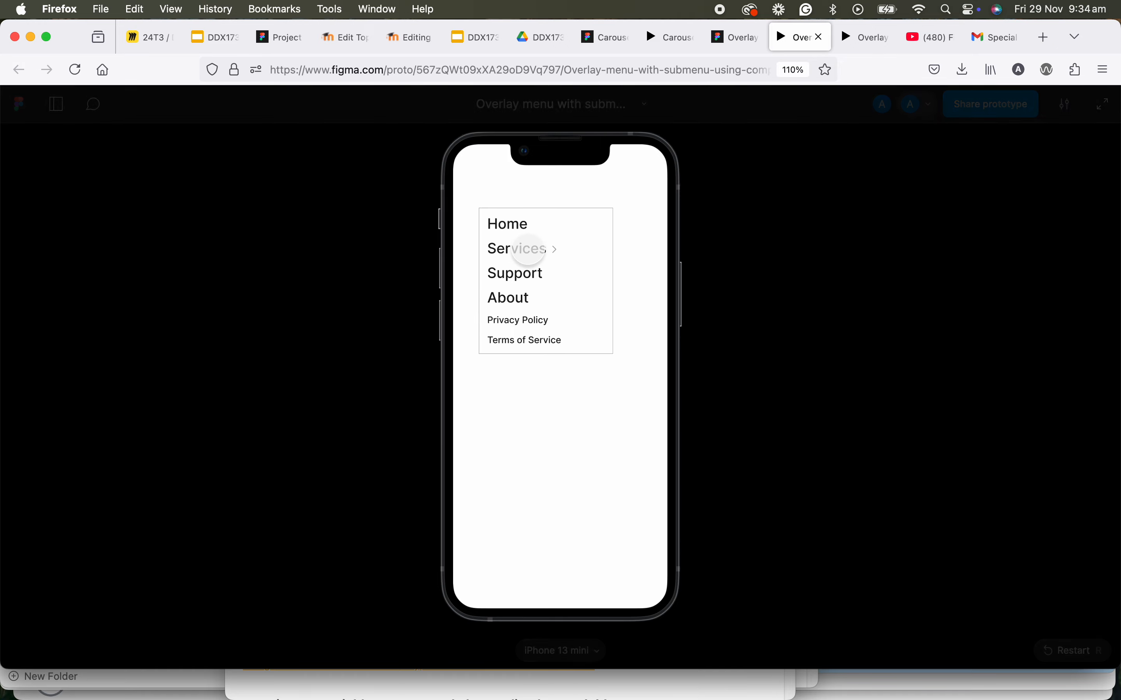
# Test the nav component in the phone preview by toggling Services repeatedly and trying the Home and Privacy Policy items.
pyautogui.click(528, 249)
pyautogui.click(528, 249)
pyautogui.click(529, 249)
pyautogui.click(525, 326)
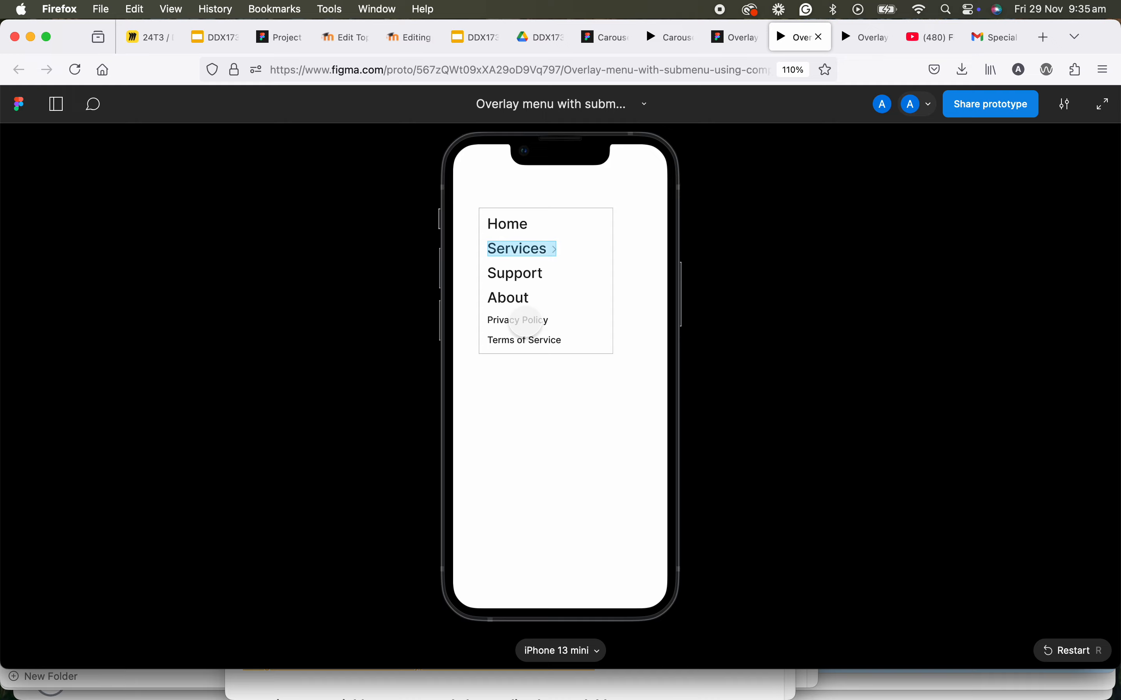
pyautogui.click(524, 224)
pyautogui.click(523, 224)
pyautogui.click(518, 250)
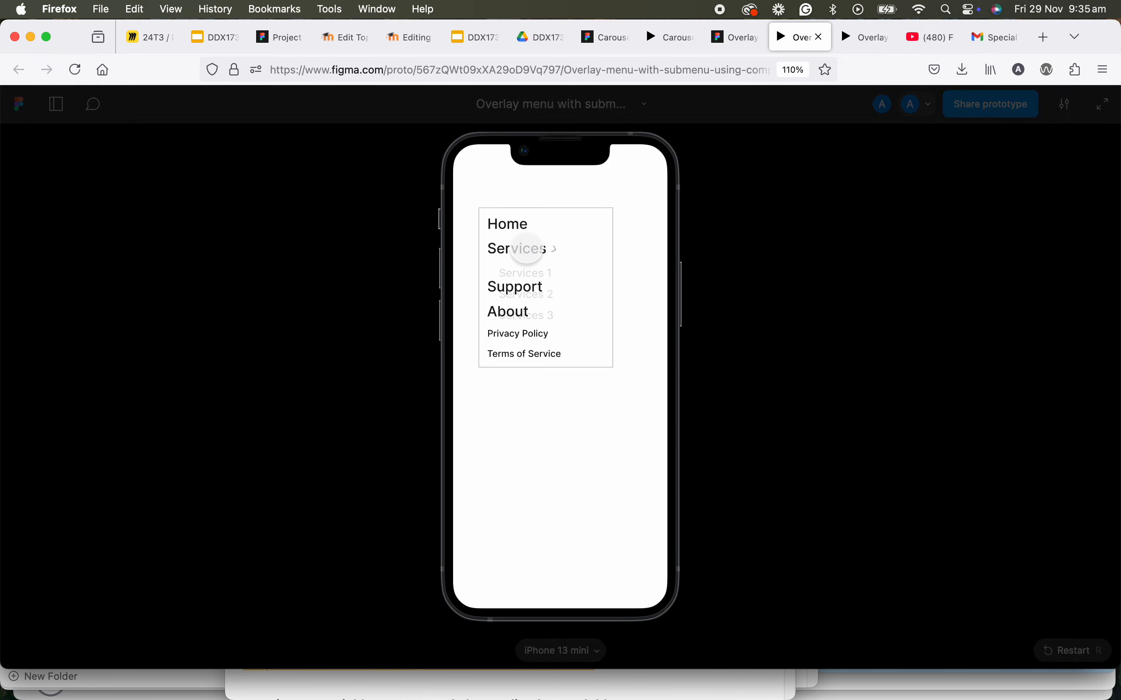
pyautogui.click(519, 249)
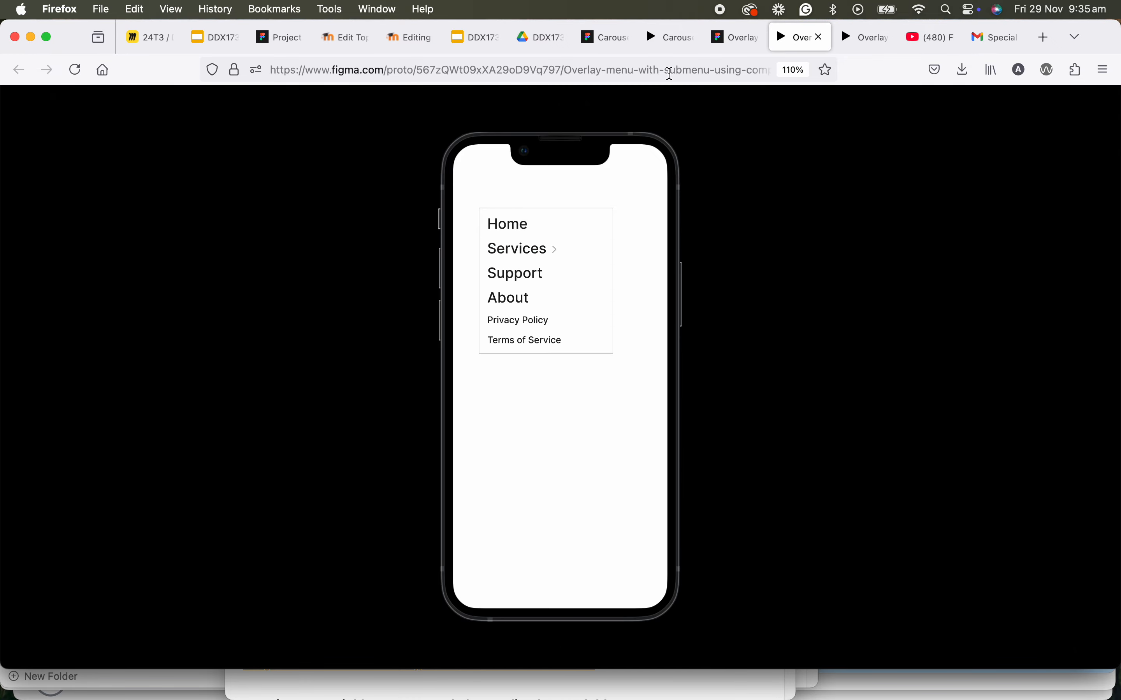
# Return to the design file and replace the menu list in the menu items frame with a copy of the Component frame's nav instance.
pyautogui.click(743, 46)
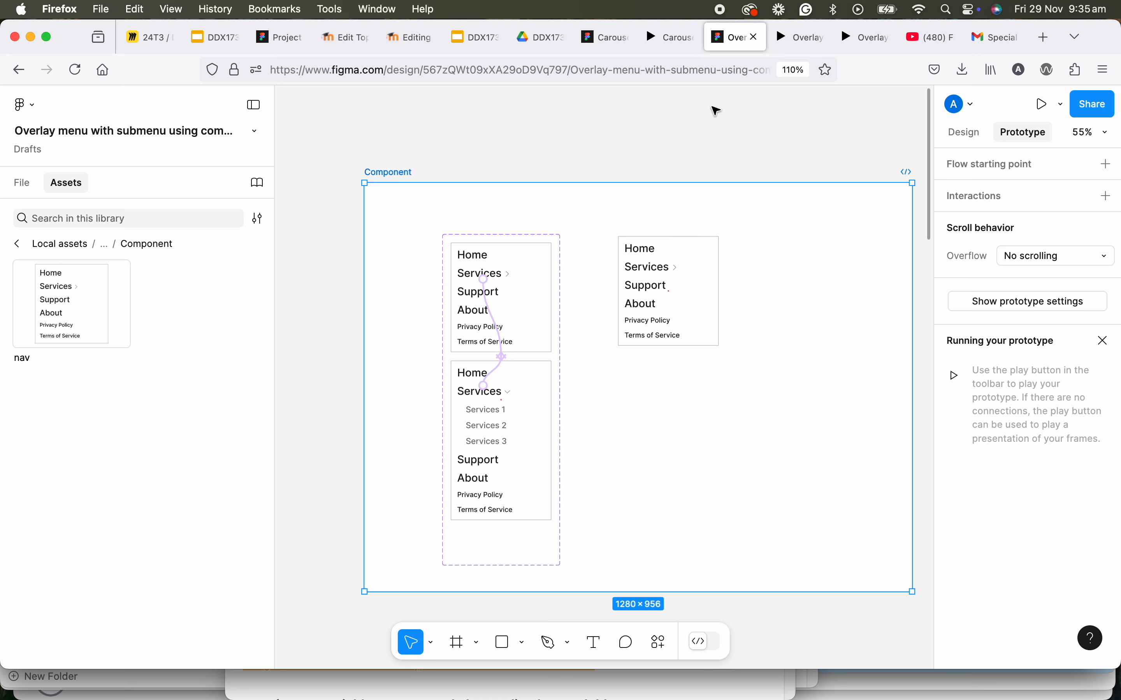
pyautogui.scroll(-2, 683, 447)
pyautogui.scroll(-10, 692, 465)
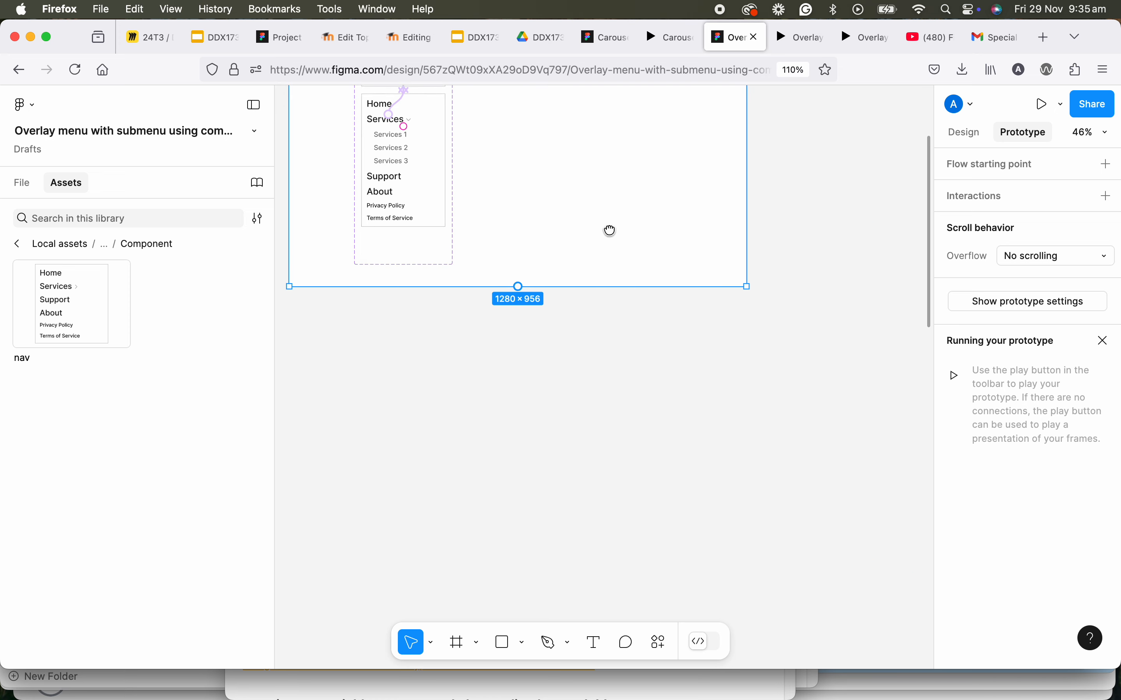
pyautogui.scroll(-2, 600, 514)
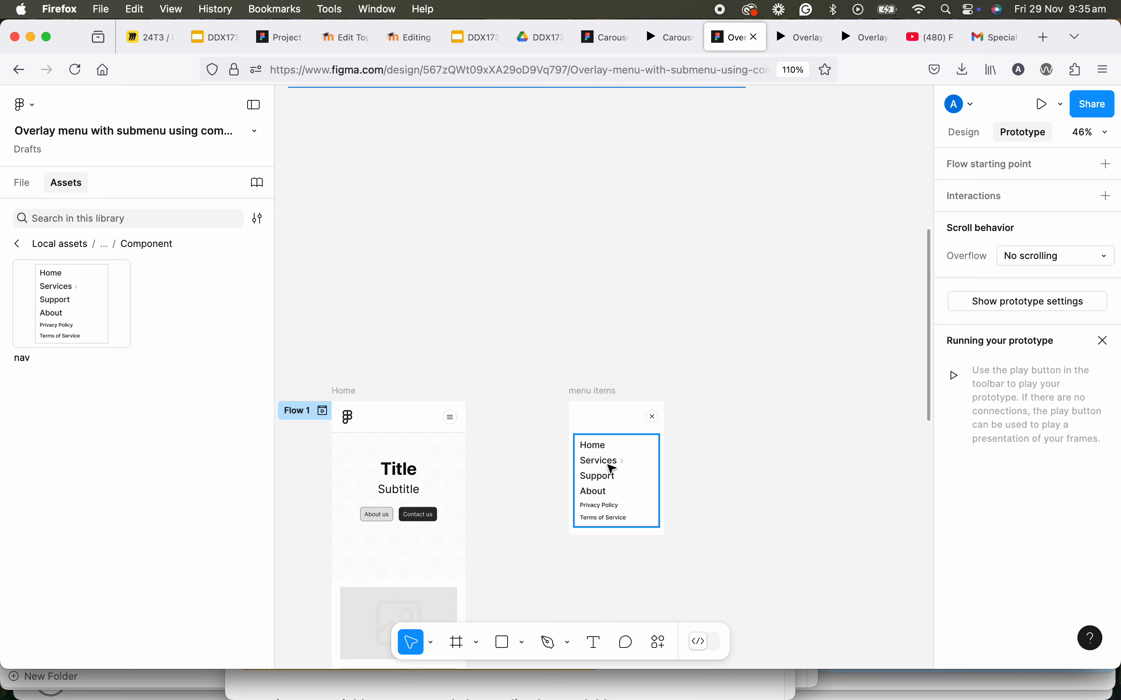
pyautogui.click(602, 468)
pyautogui.scroll(10, 607, 491)
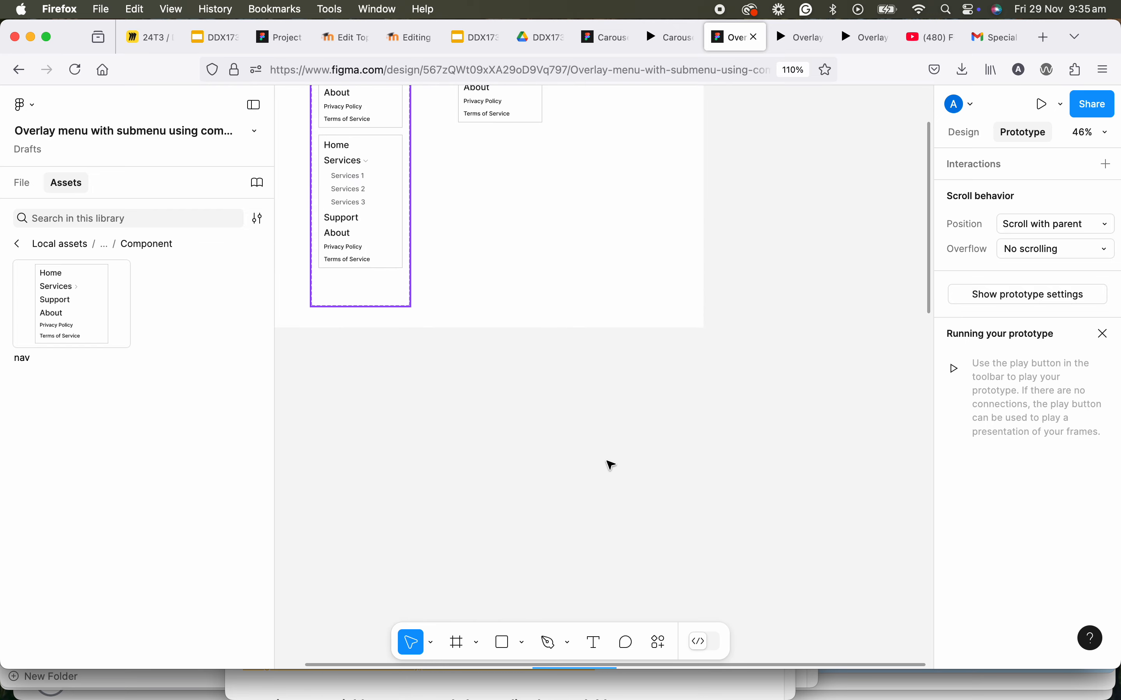
pyautogui.click(510, 294)
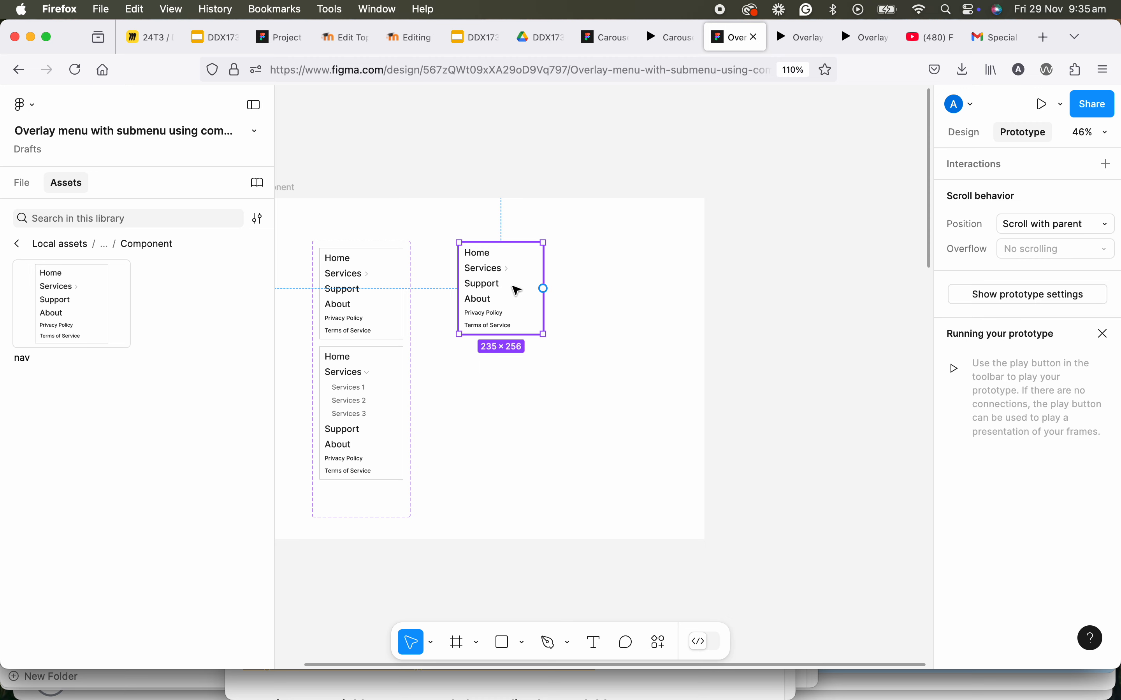
pyautogui.scroll(-5, 585, 195)
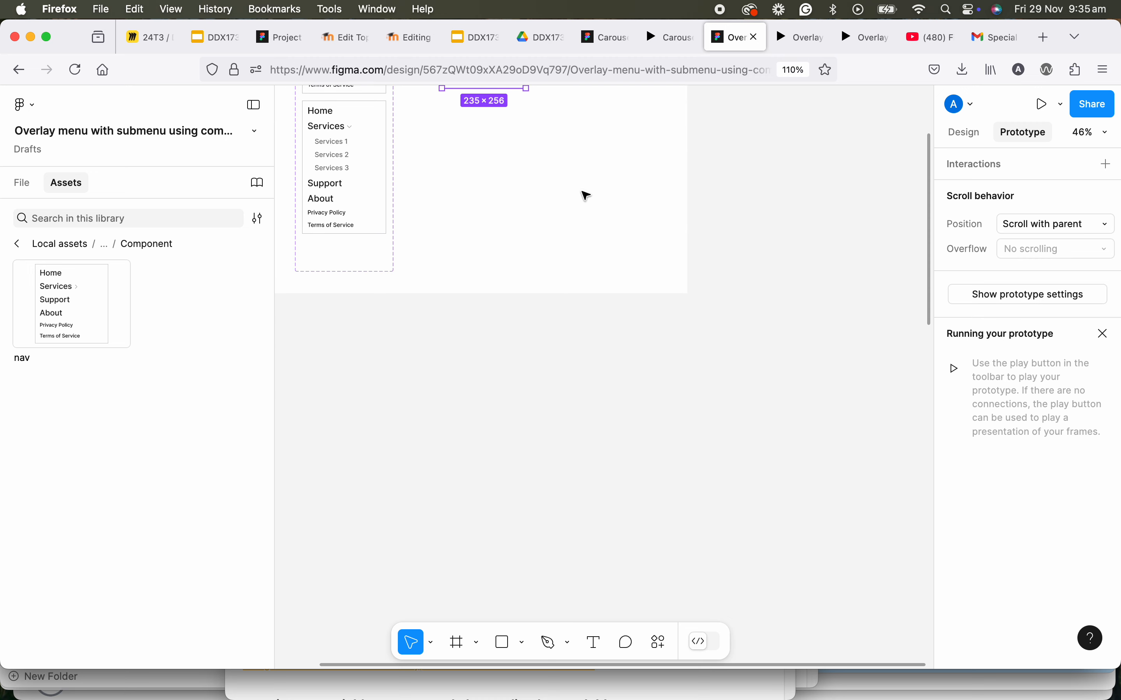
pyautogui.scroll(8, 586, 195)
pyautogui.rightClick(551, 411)
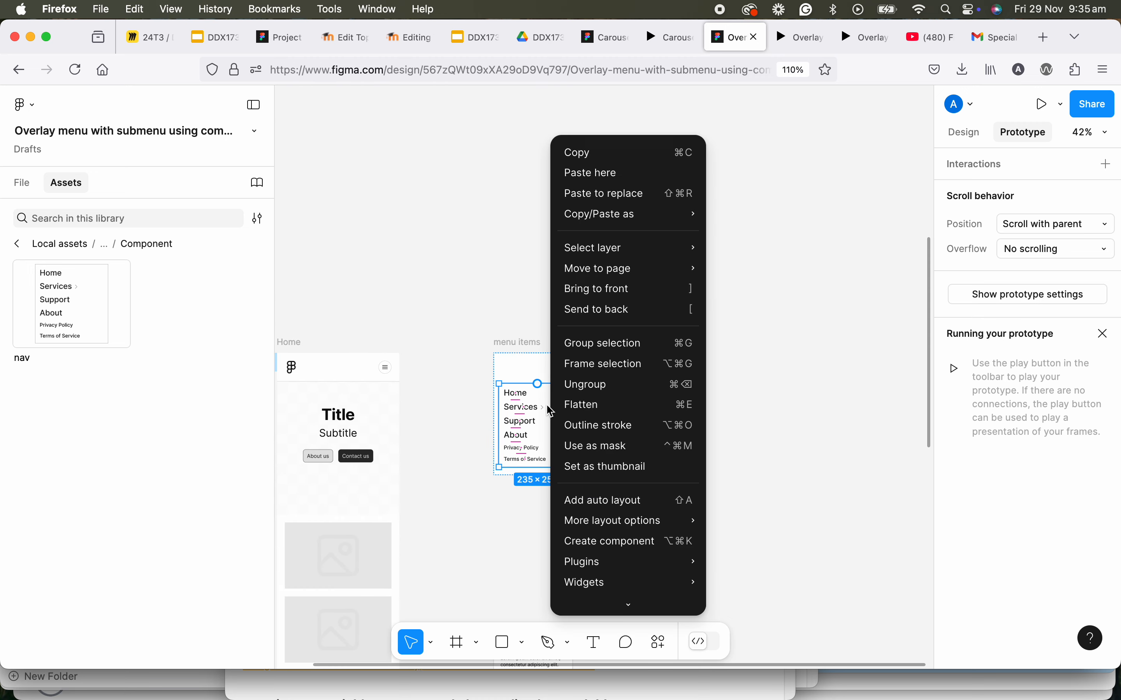
pyautogui.click(606, 195)
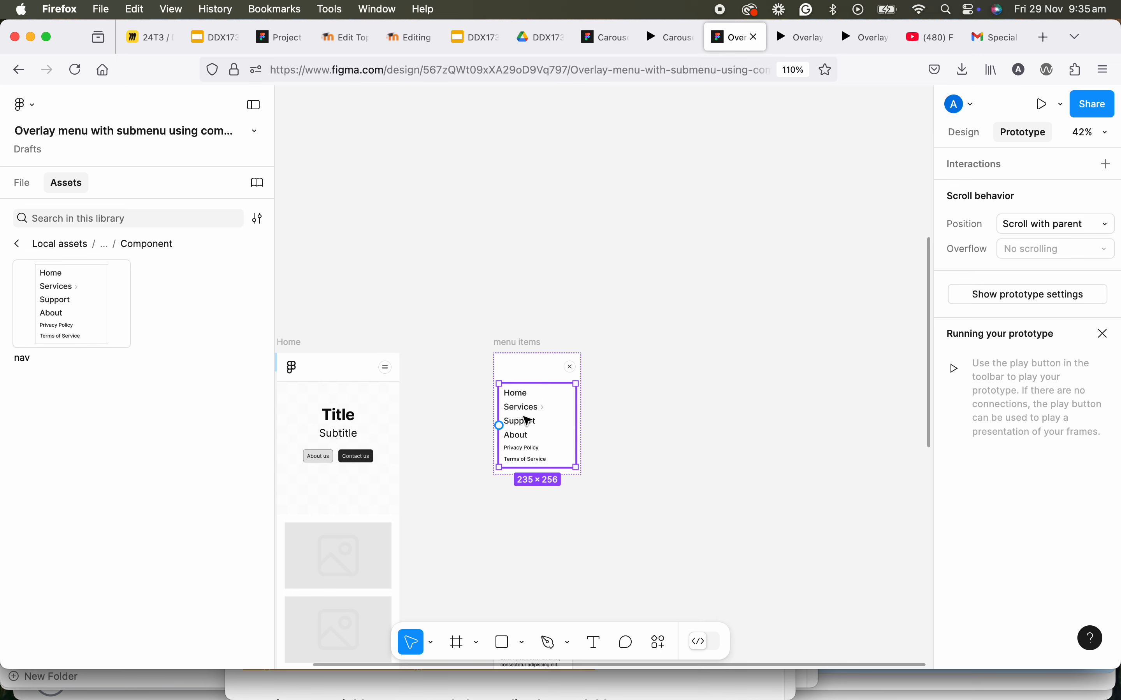
pyautogui.scroll(2, 530, 421)
pyautogui.scroll(5, 530, 420)
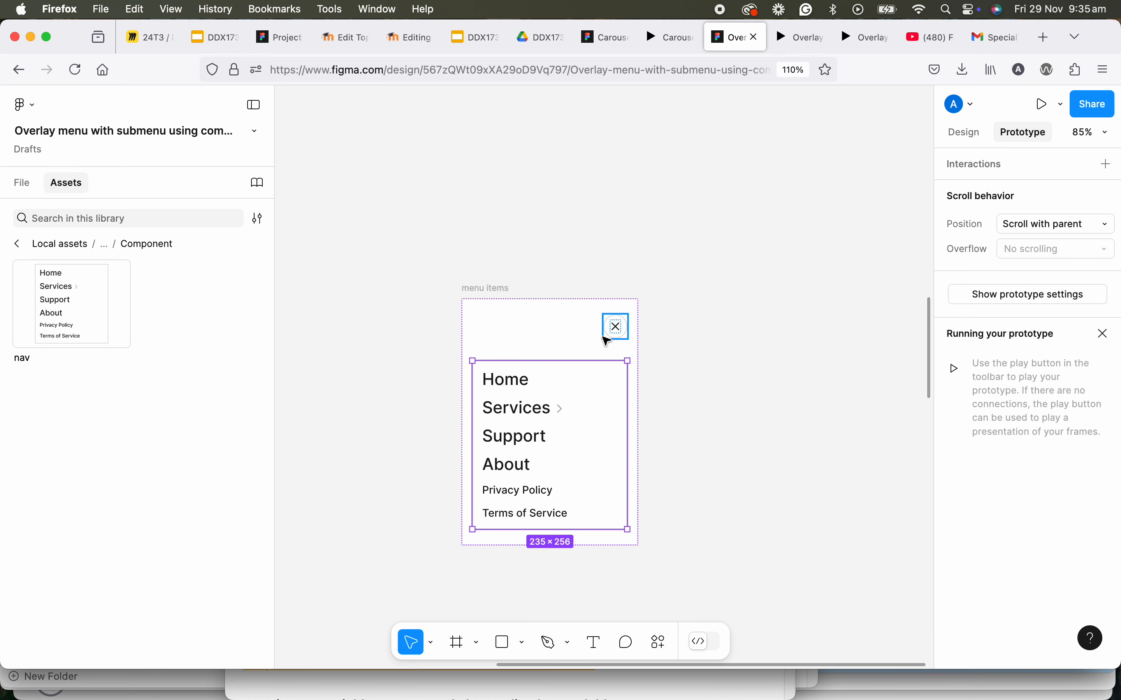
# Connect the hamburger icon in the Home frame's header to the menu items frame with a prototype interaction.
pyautogui.scroll(-6, 440, 339)
pyautogui.hscroll(-5, 405, 343)
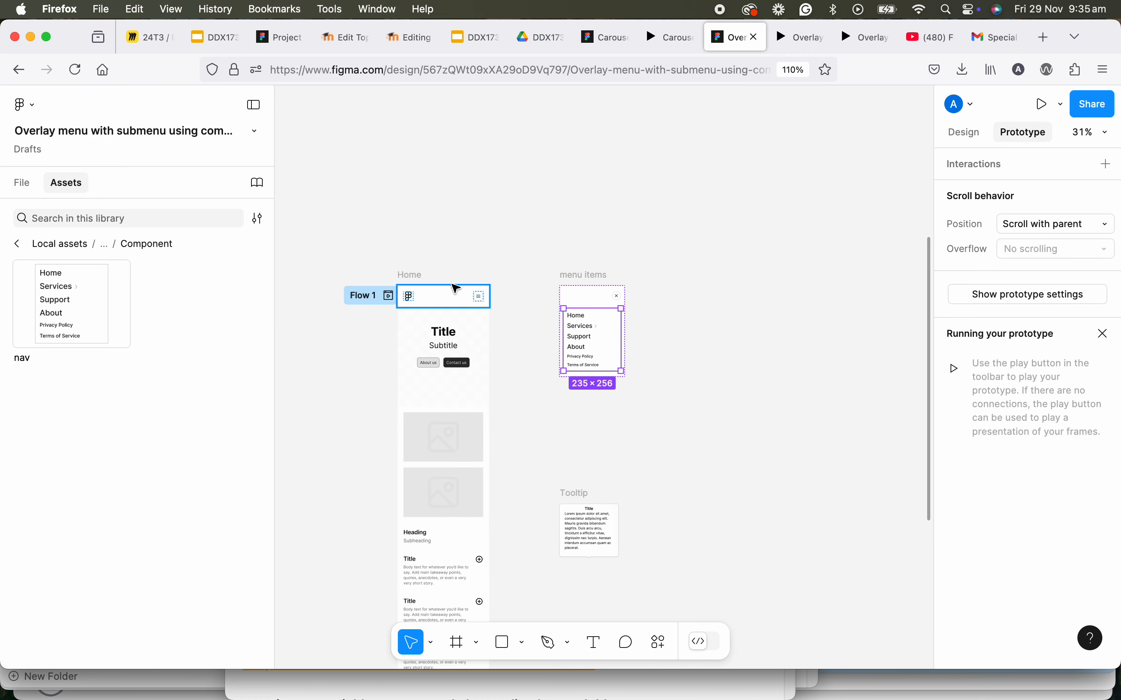
pyautogui.click(481, 297)
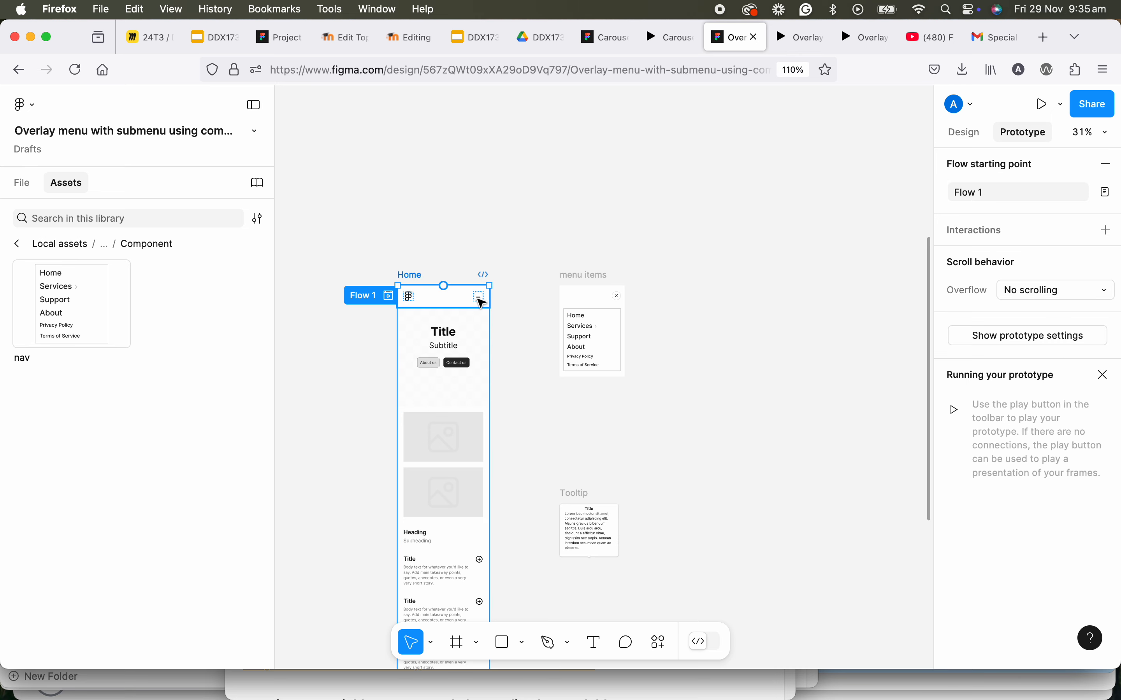
pyautogui.click(480, 298)
pyautogui.scroll(6, 479, 299)
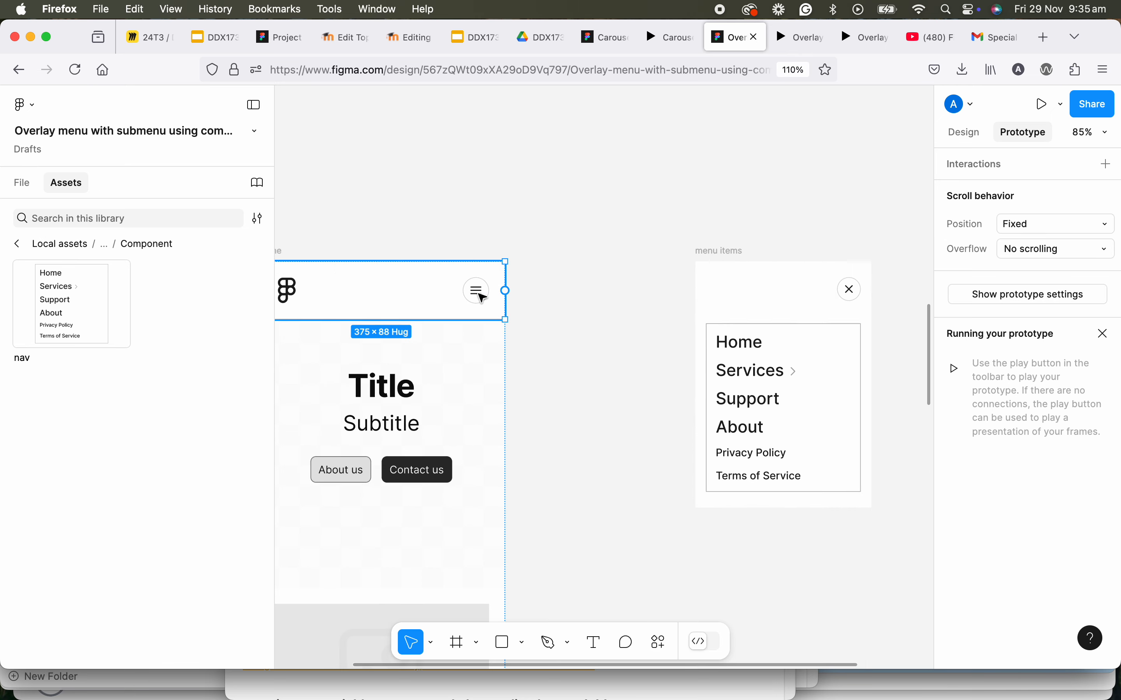
pyautogui.click(494, 300)
pyautogui.moveTo(493, 294); pyautogui.dragTo(709, 325)
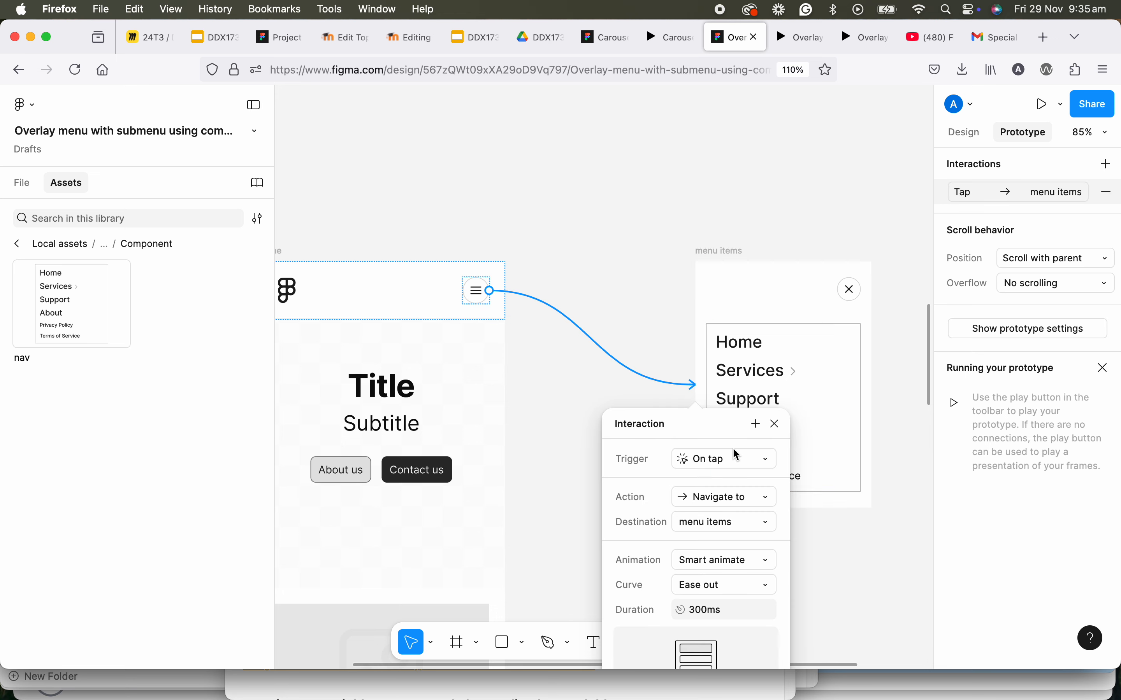
# Change the hamburger icon's interaction action to Open overlay with menu items as the overlay.
pyautogui.scroll(-2, 735, 455)
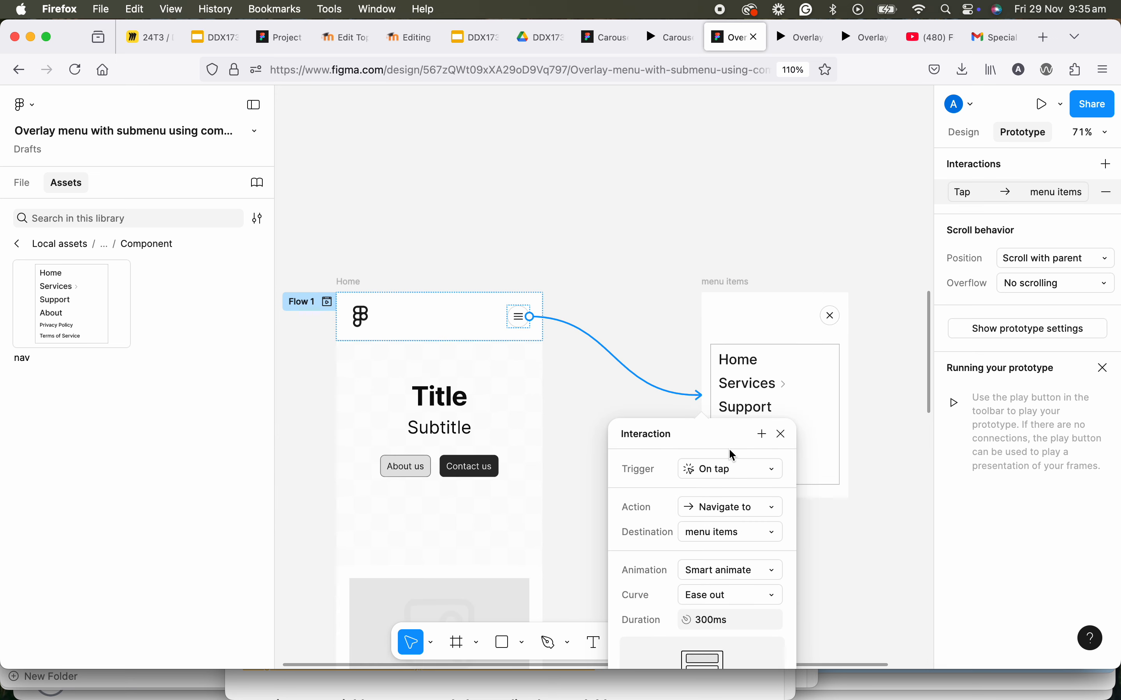
pyautogui.click(750, 510)
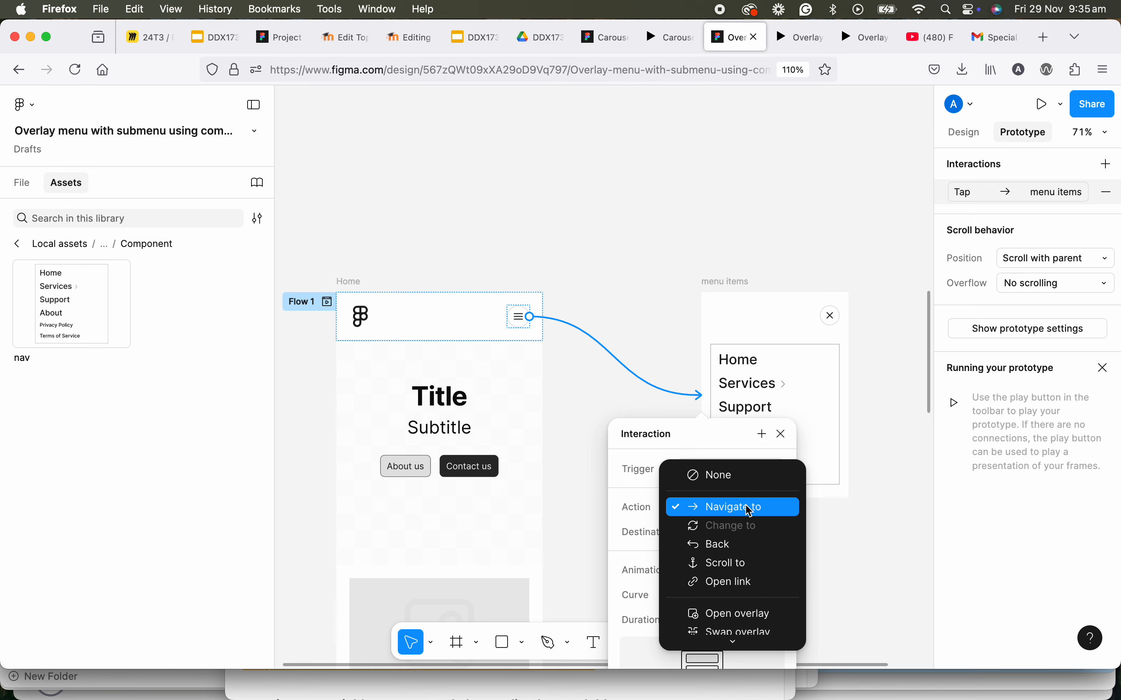
pyautogui.moveTo(747, 643)
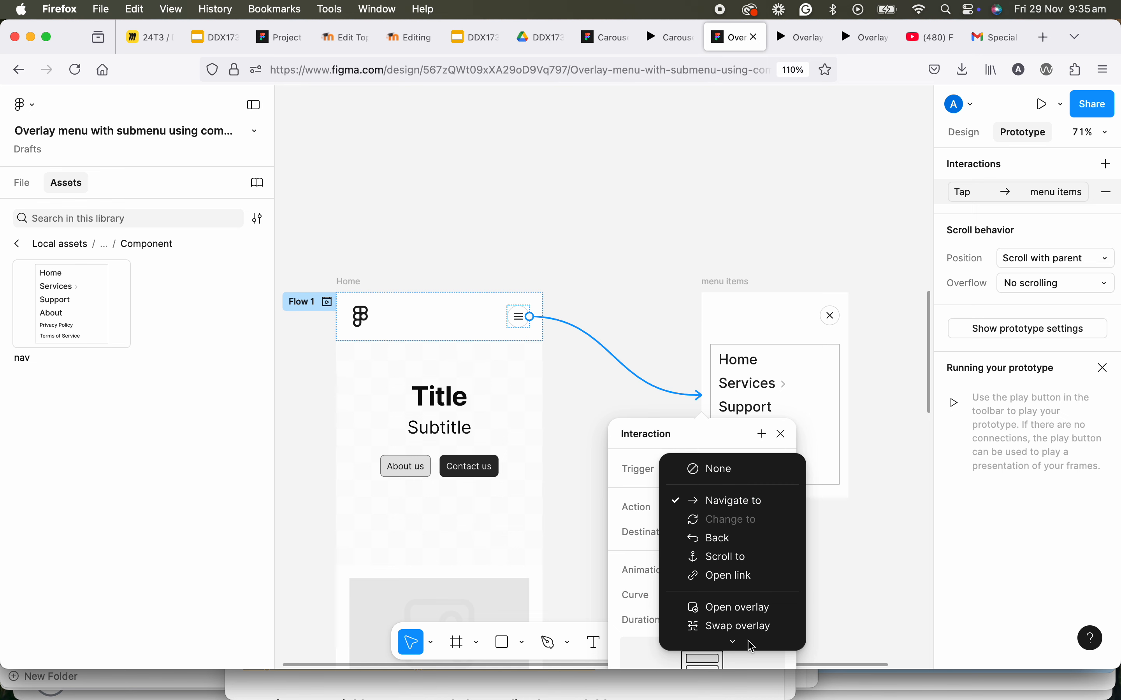
pyautogui.click(749, 545)
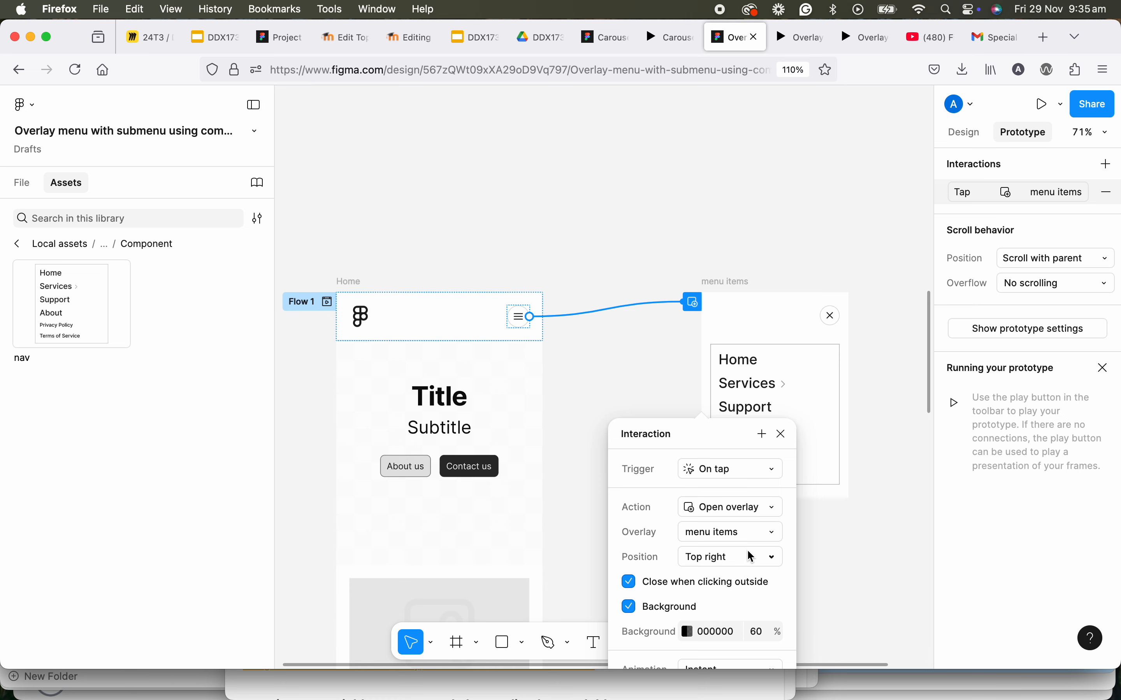
pyautogui.scroll(5, 756, 565)
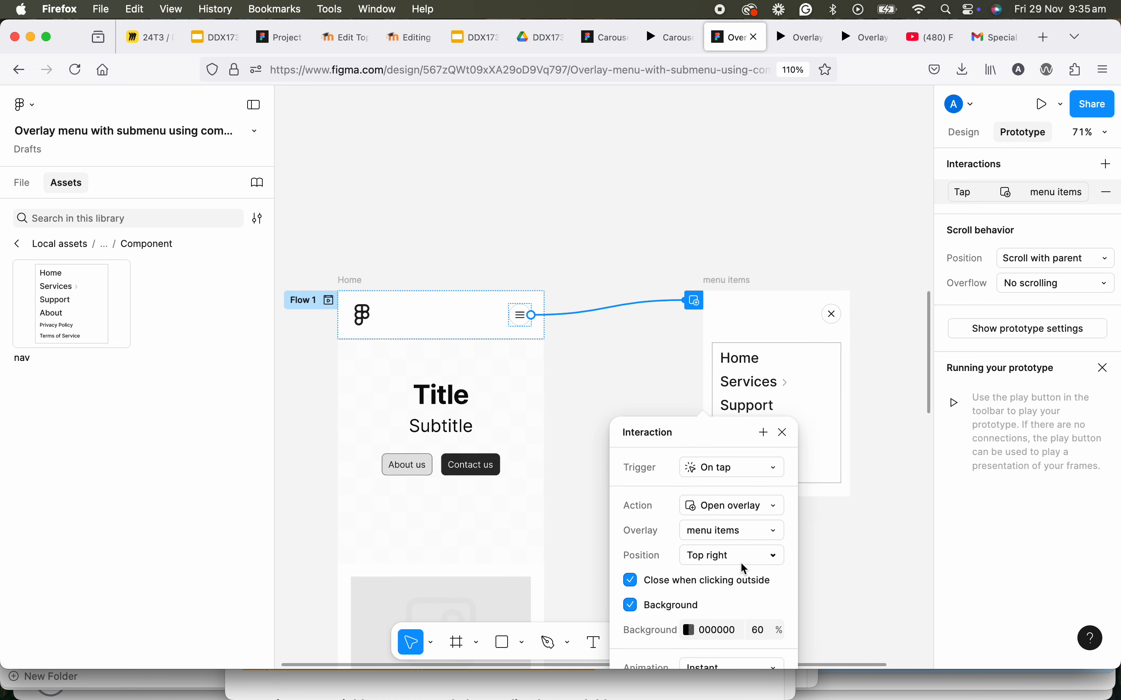
pyautogui.scroll(-3, 748, 414)
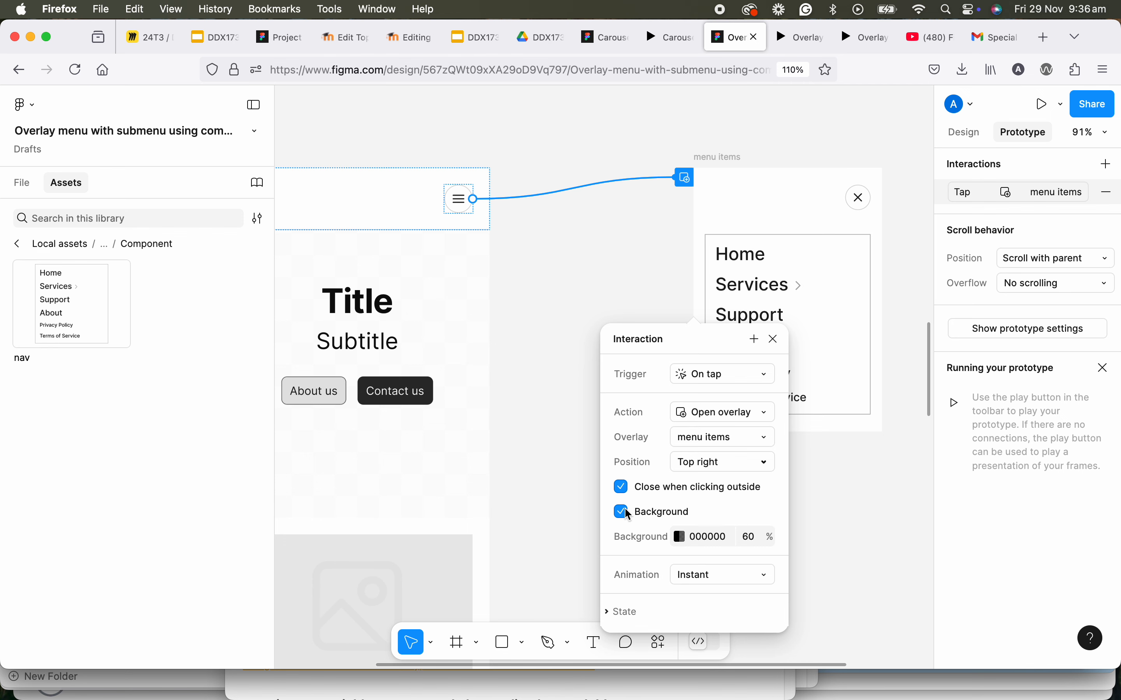
# Set the overlay interaction's animation to Move in and close the interaction settings.
pyautogui.click(716, 574)
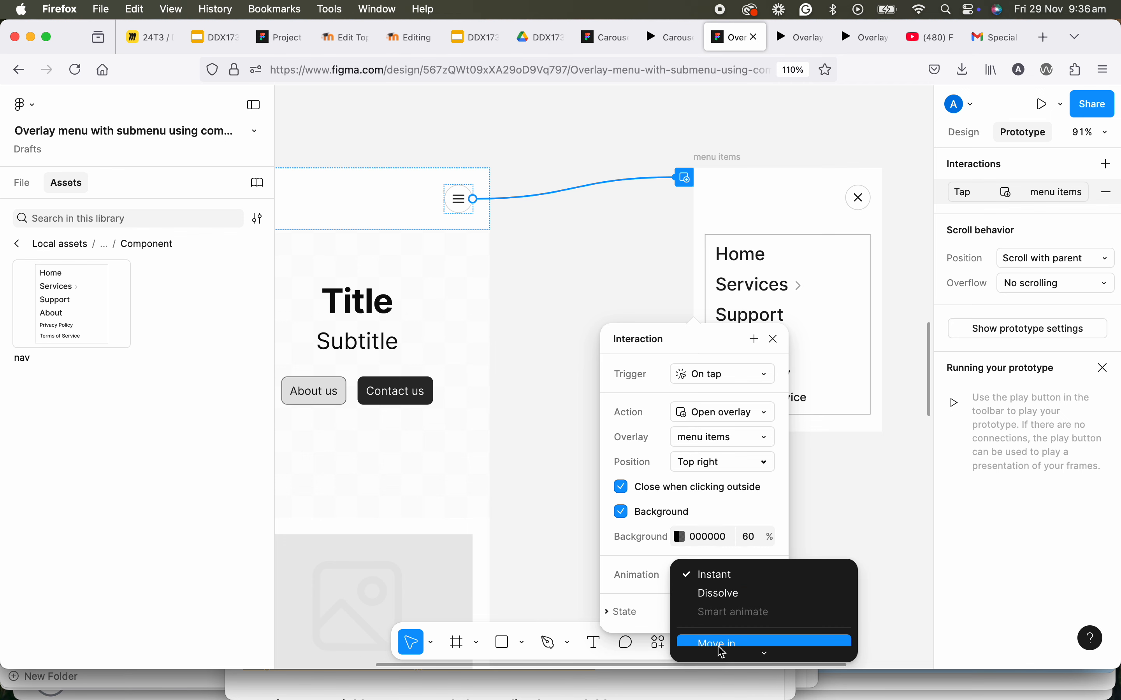
pyautogui.moveTo(712, 654)
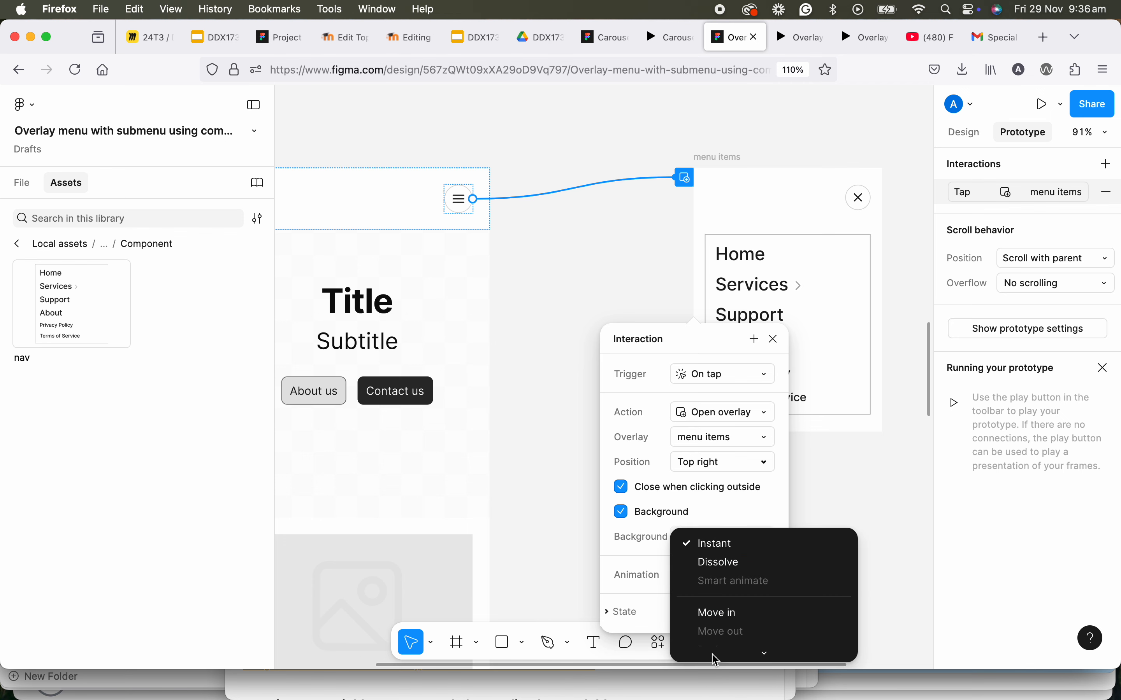
pyautogui.click(711, 583)
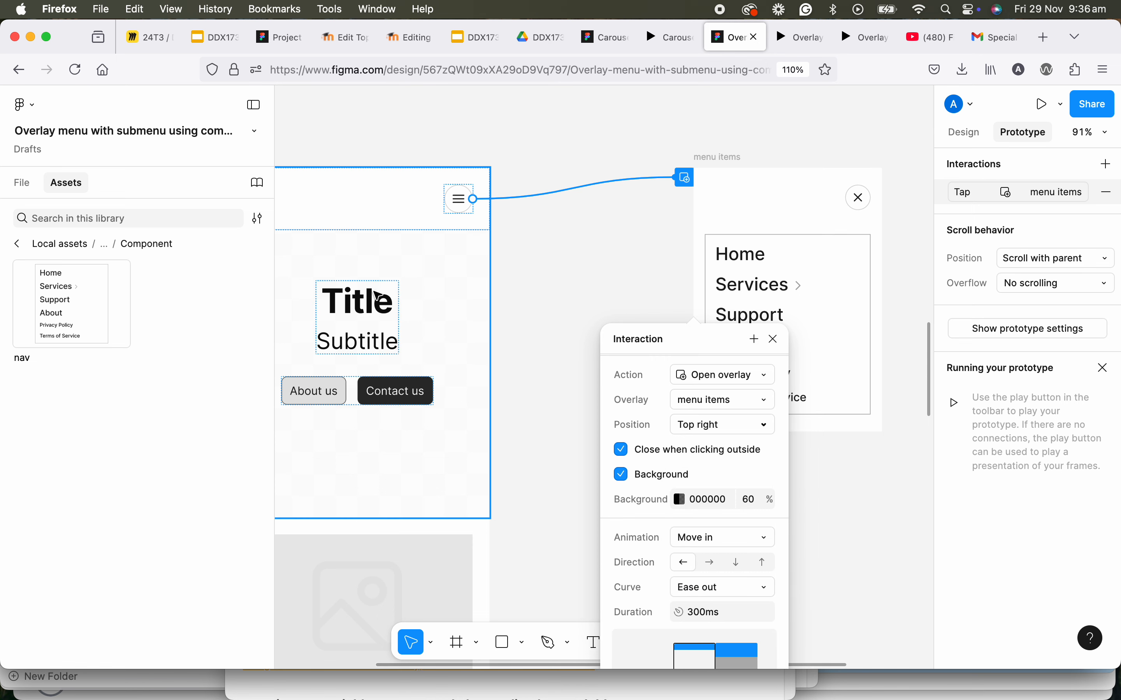
pyautogui.click(775, 341)
# Select the Home frame and present it as a prototype.
pyautogui.moveTo(449, 181); pyautogui.dragTo(543, 157)
pyautogui.click(332, 132)
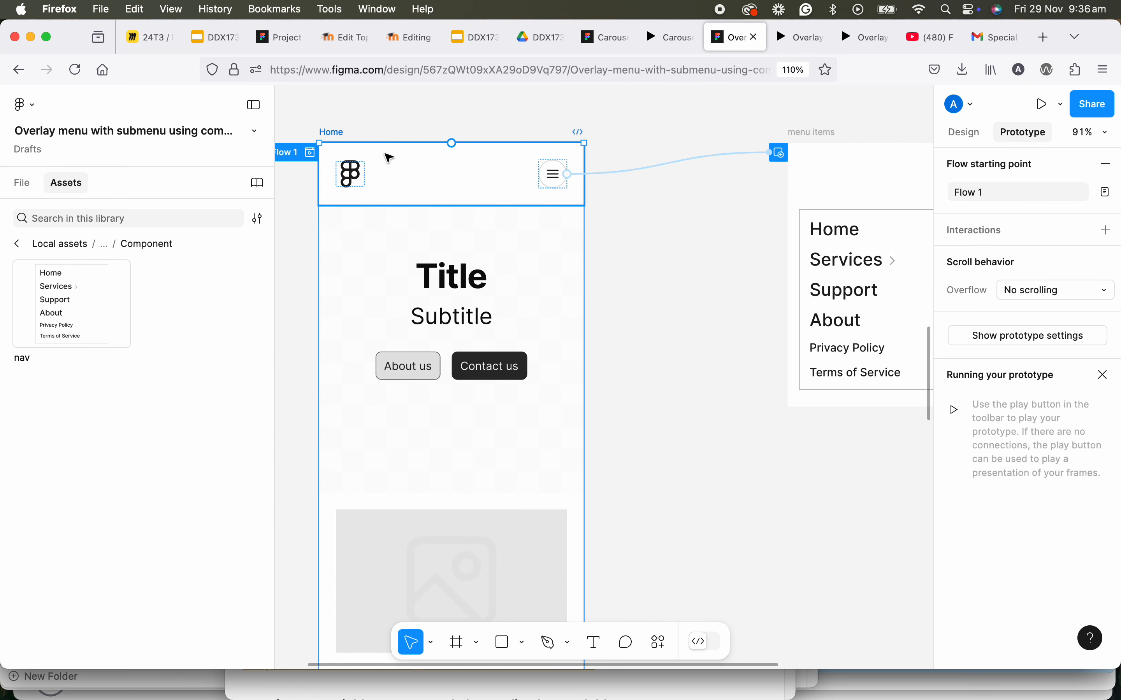
pyautogui.click(1043, 107)
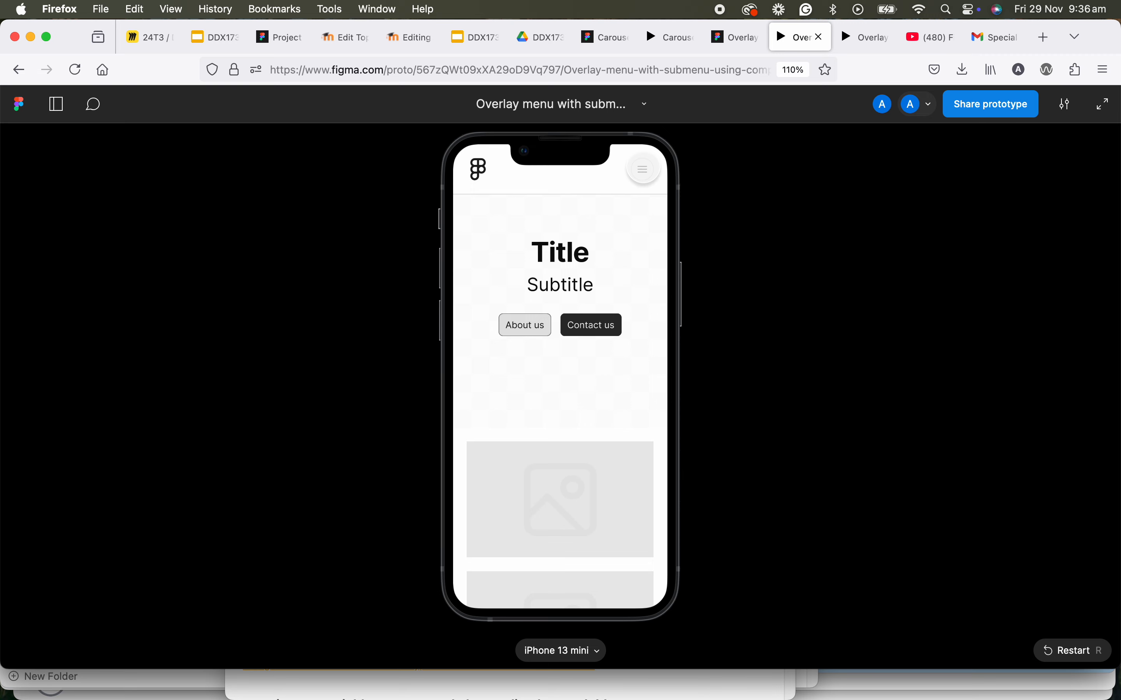
# Open the overlay menu in the preview and test its close icon, the Services submenu toggle and closing by tapping outside.
pyautogui.click(644, 169)
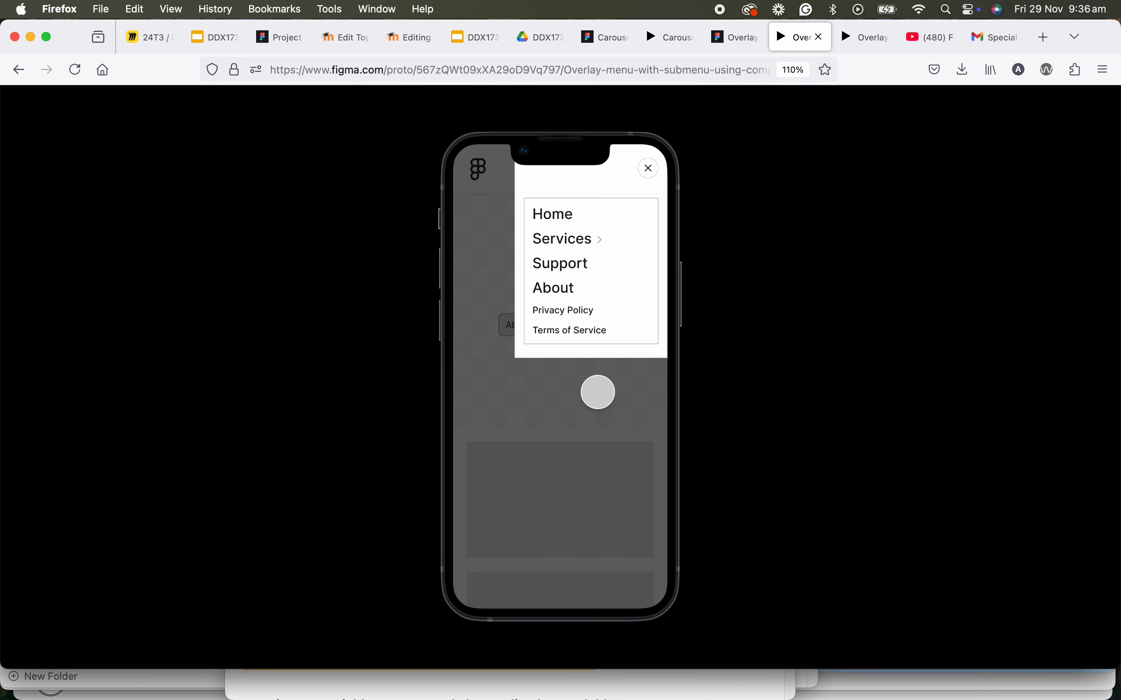
pyautogui.click(646, 169)
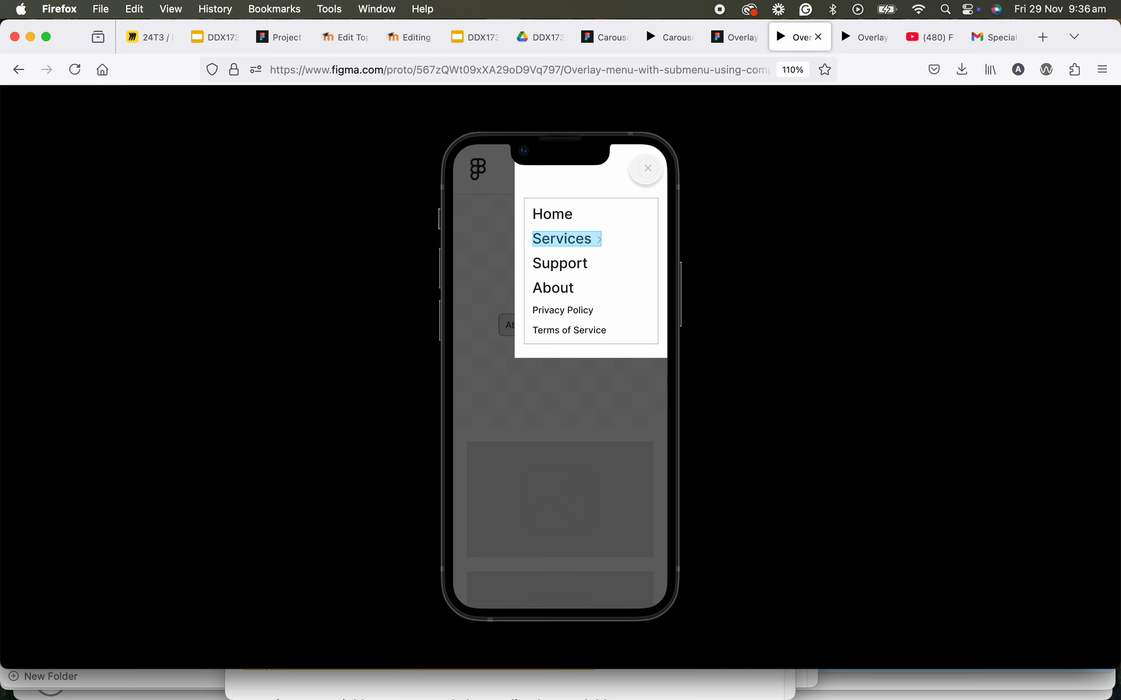
pyautogui.click(596, 238)
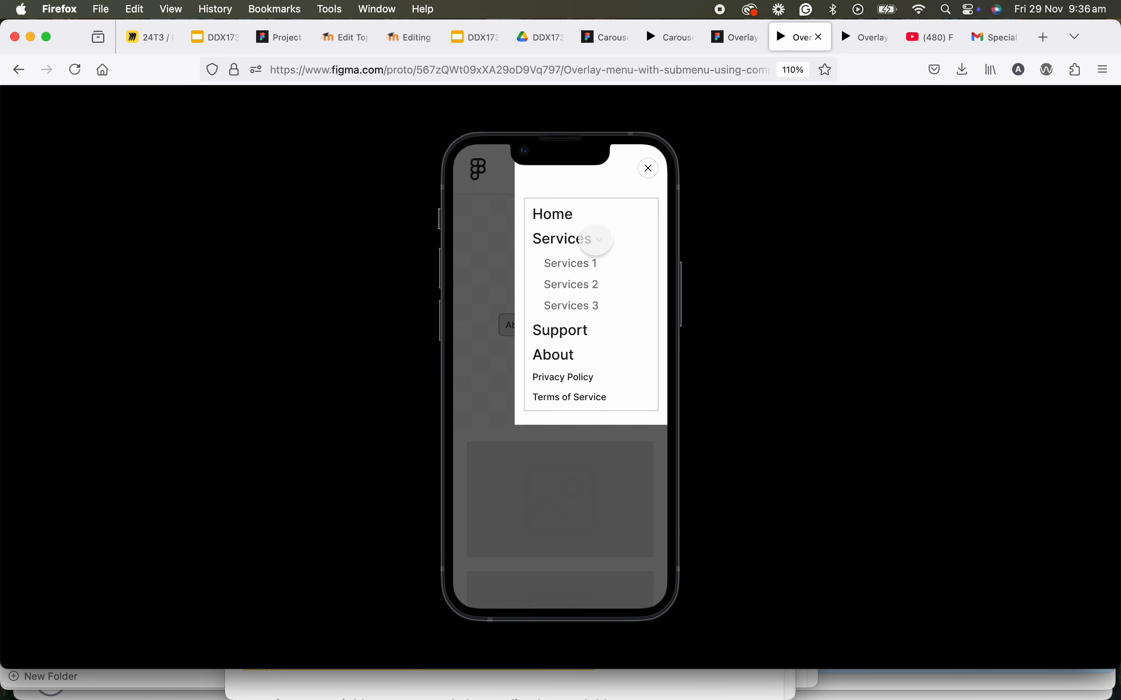
pyautogui.click(596, 238)
pyautogui.click(596, 238)
pyautogui.click(596, 238)
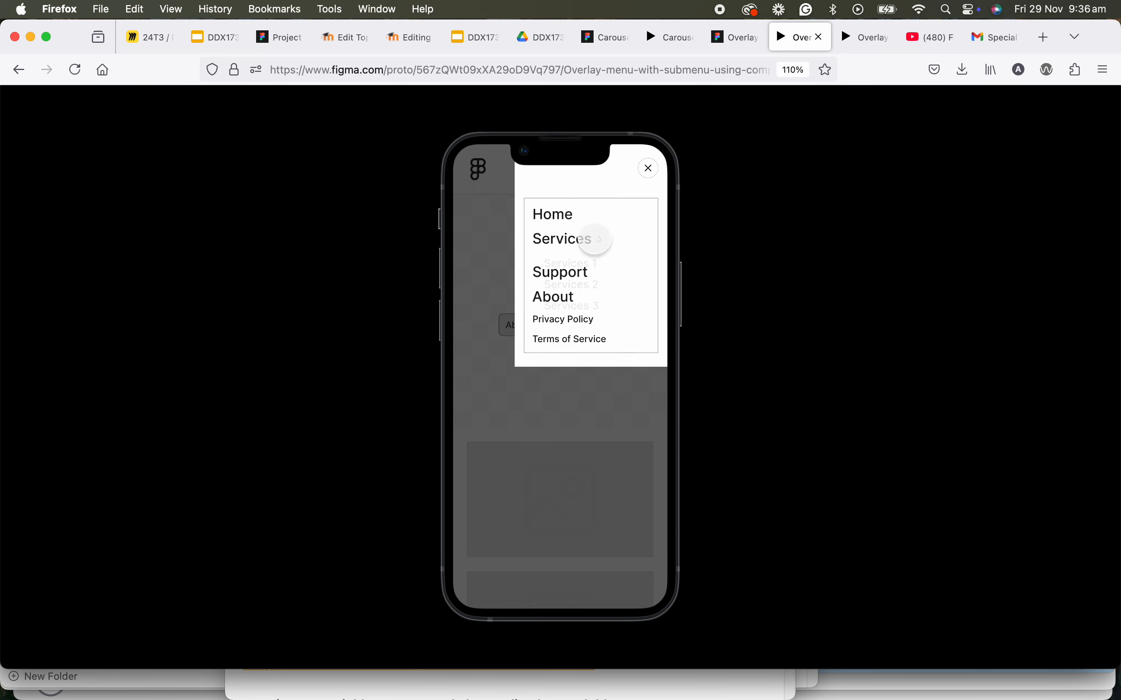
pyautogui.click(647, 169)
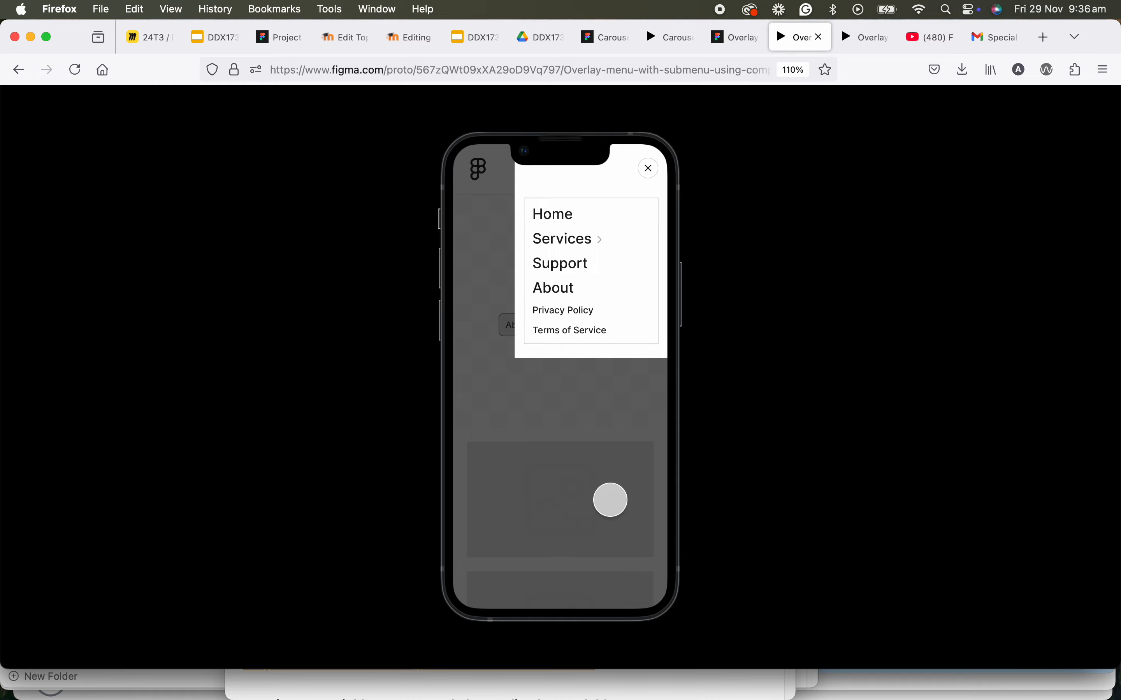
pyautogui.click(595, 430)
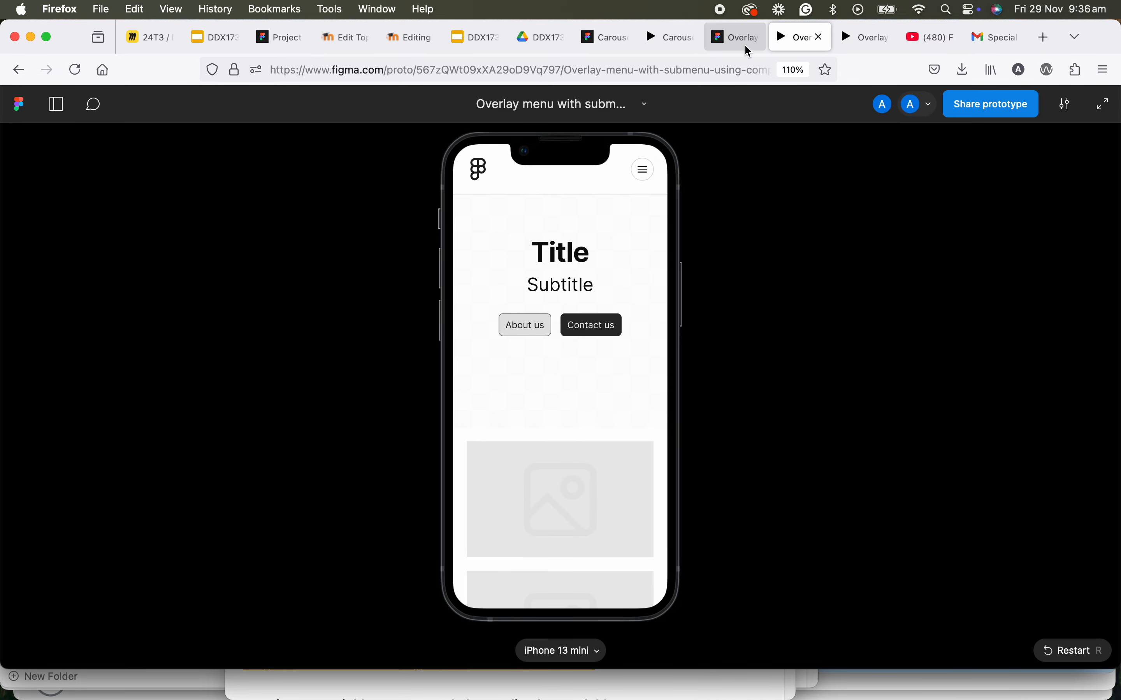
# Return to the design file and give the menu items frame's close icon an On tap interaction with the Close overlay action.
pyautogui.click(733, 37)
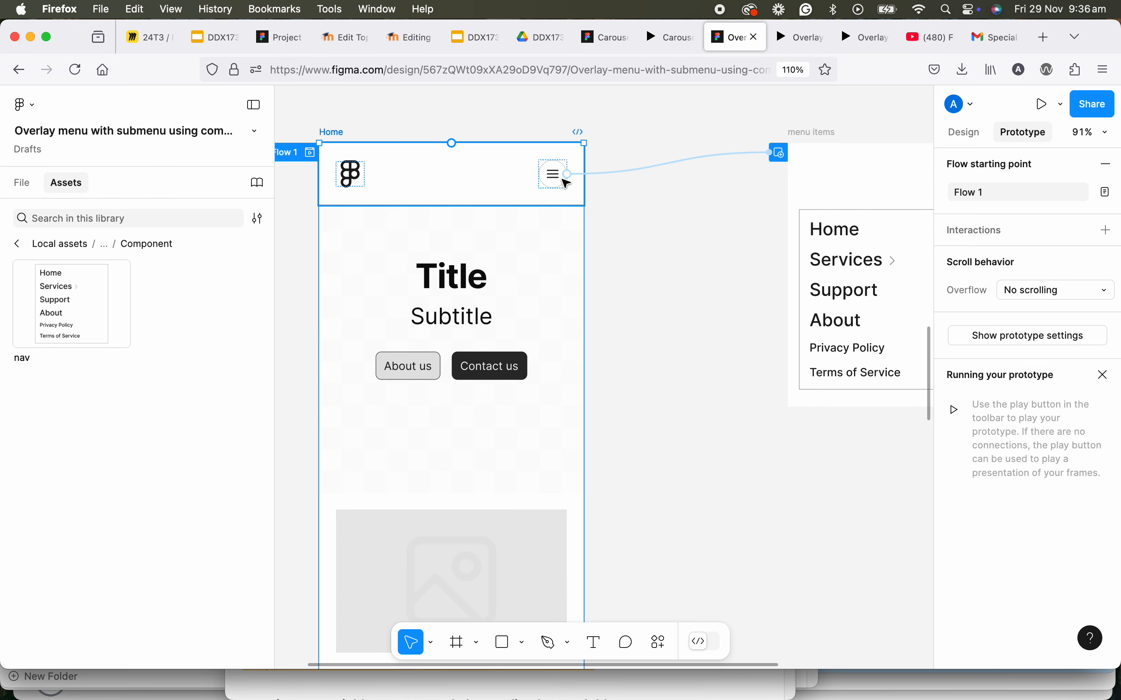
pyautogui.hscroll(5, 824, 180)
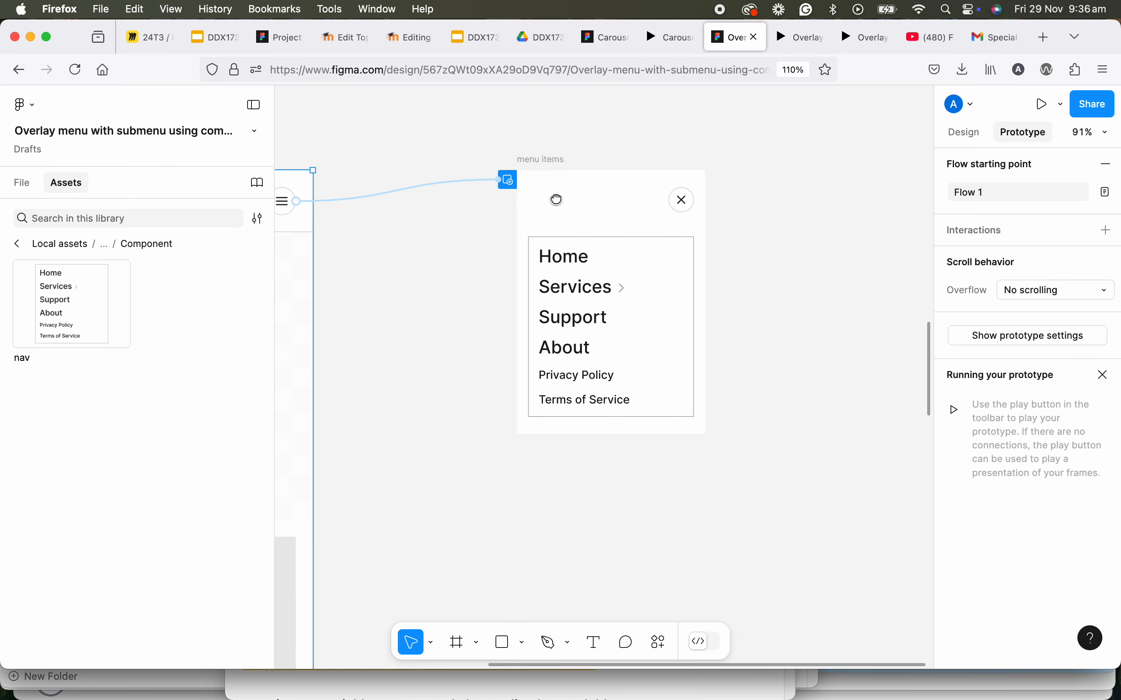
pyautogui.click(683, 207)
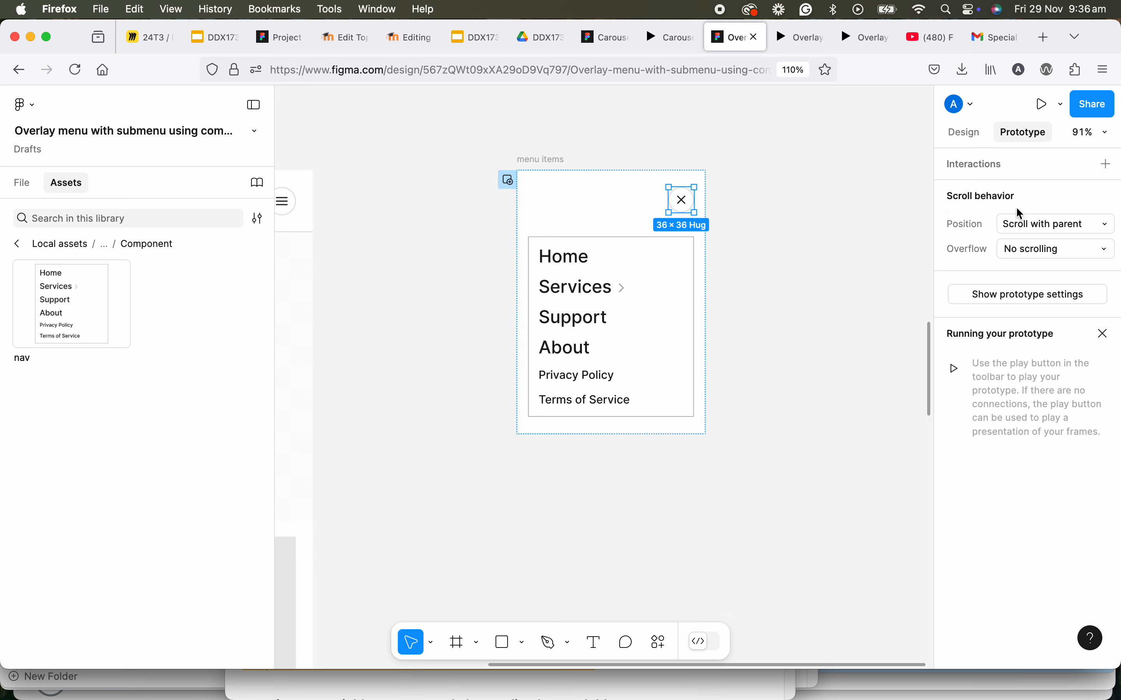
pyautogui.click(1109, 165)
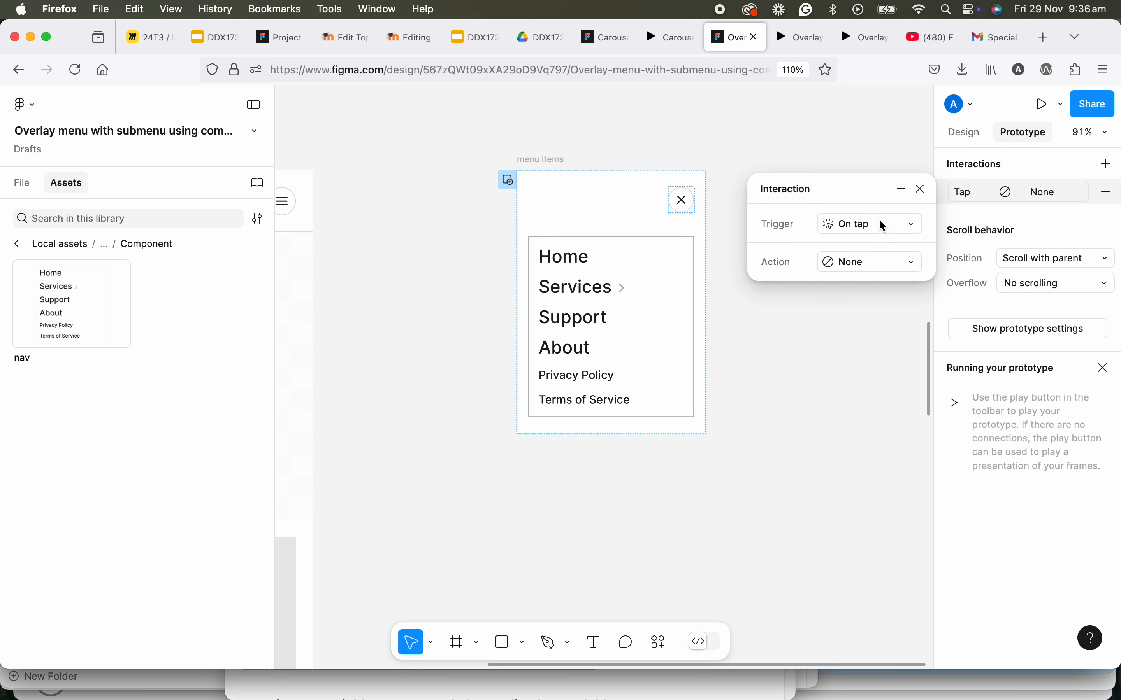
pyautogui.click(886, 265)
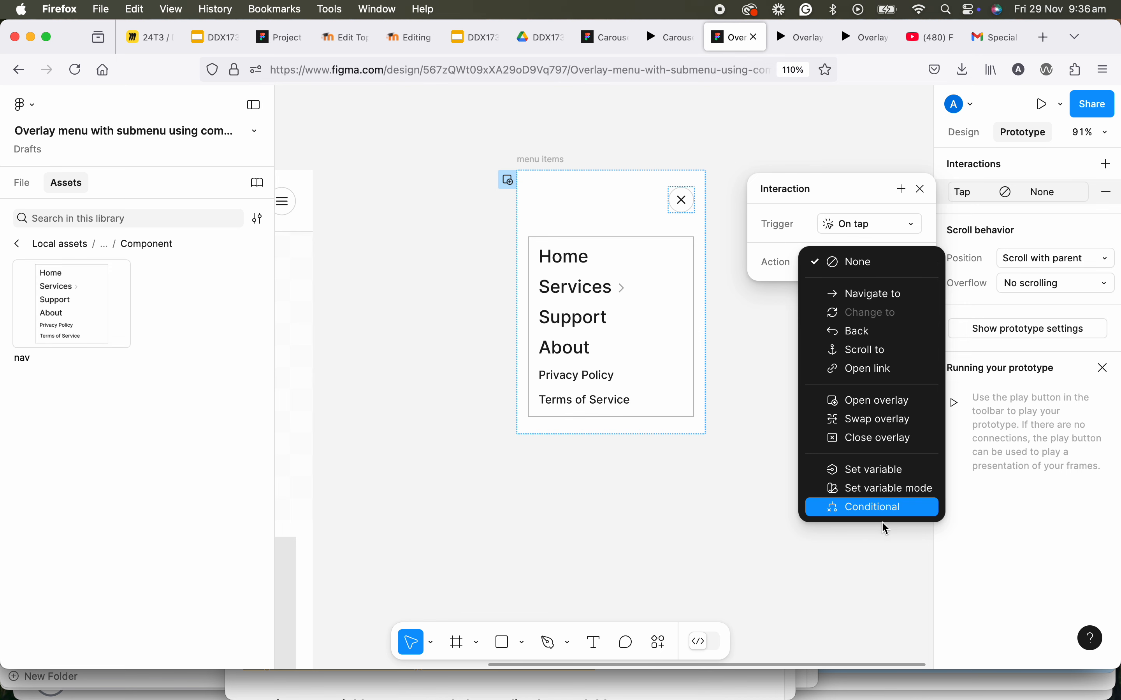
pyautogui.click(871, 440)
# Test the prototype by opening the overlay menu, expanding Services and closing the menu with its close icon, and return to the design file.
pyautogui.scroll(-5, 681, 271)
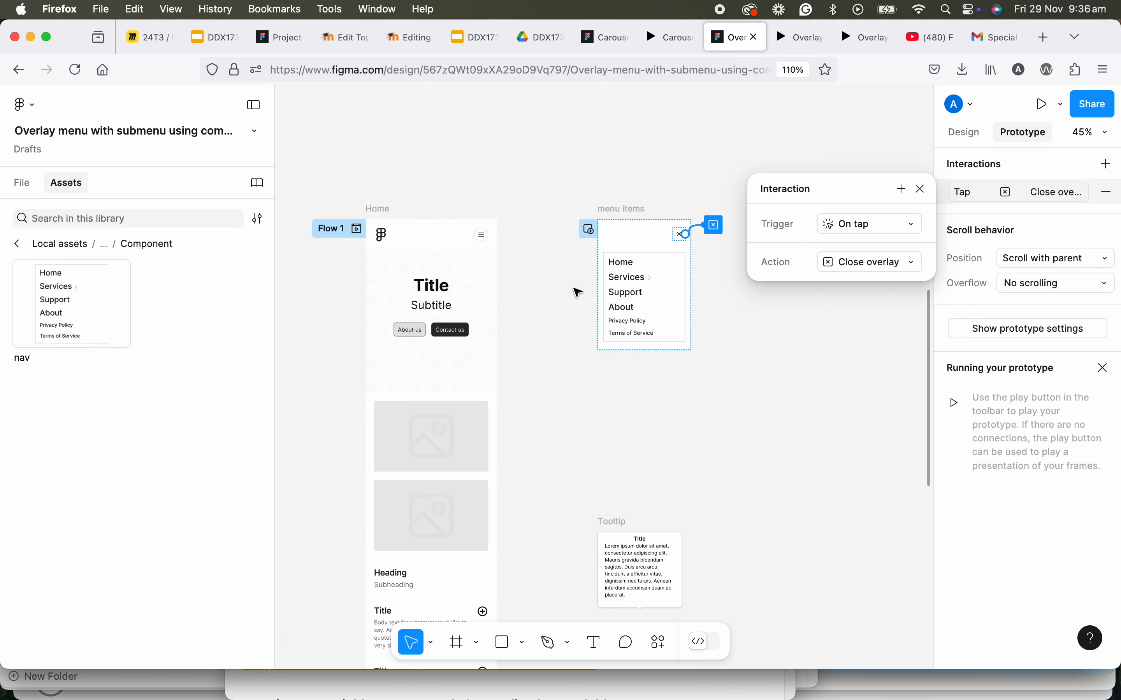
pyautogui.click(380, 211)
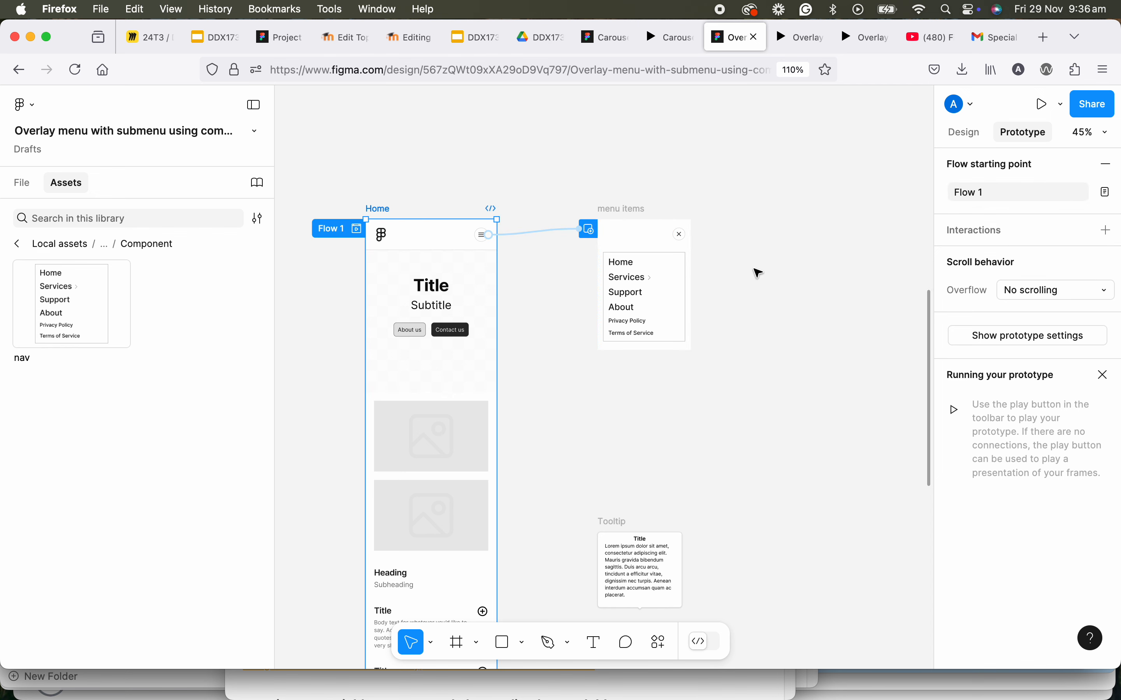
pyautogui.click(782, 39)
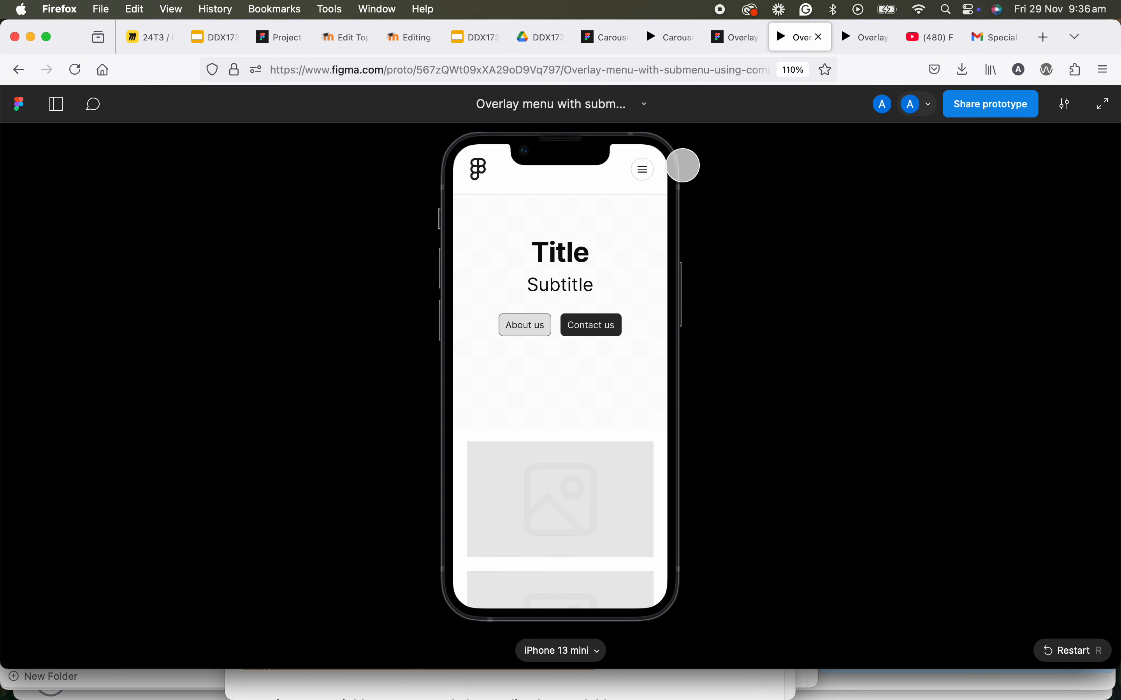
pyautogui.click(644, 170)
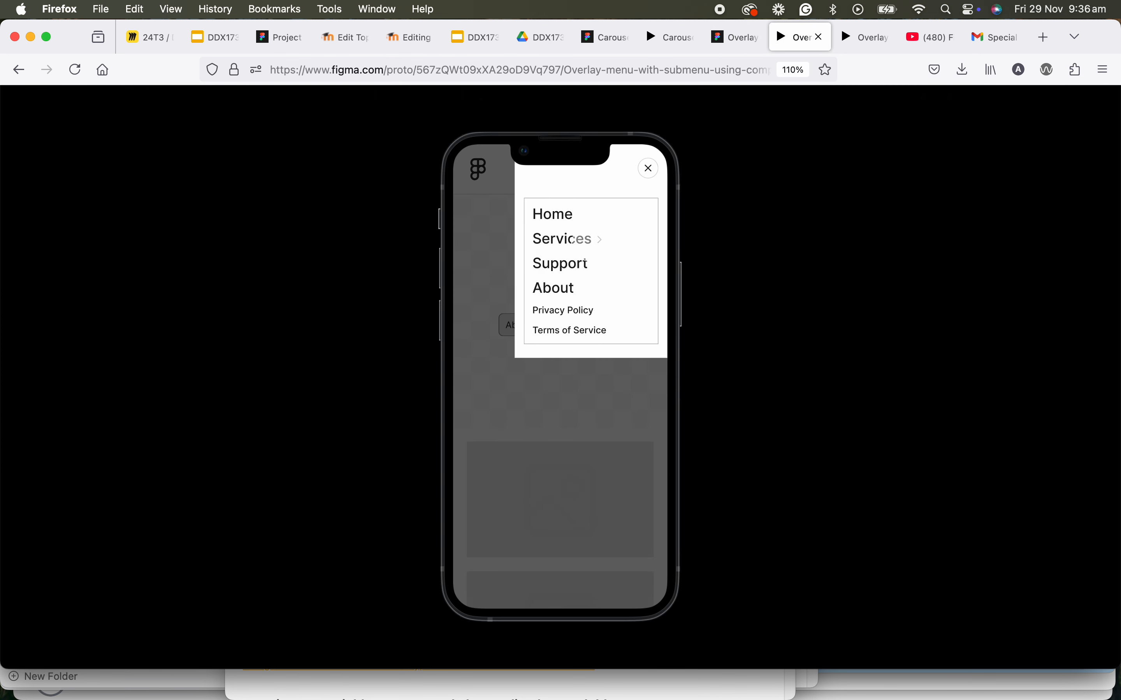
pyautogui.click(588, 243)
pyautogui.click(648, 169)
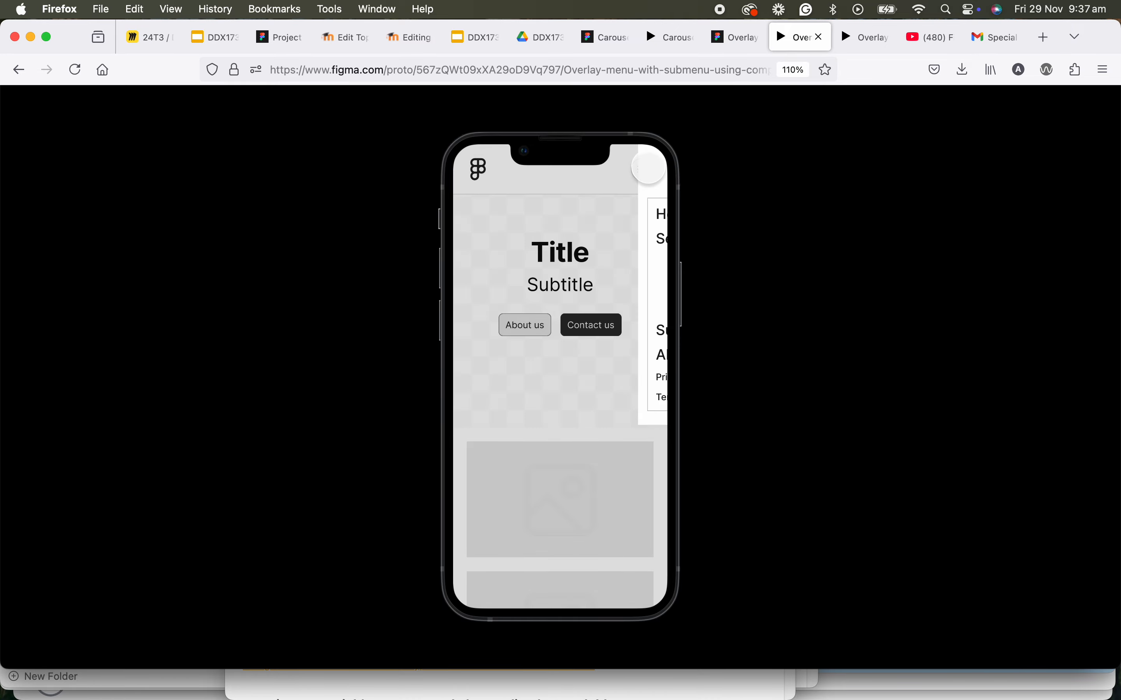
pyautogui.click(724, 45)
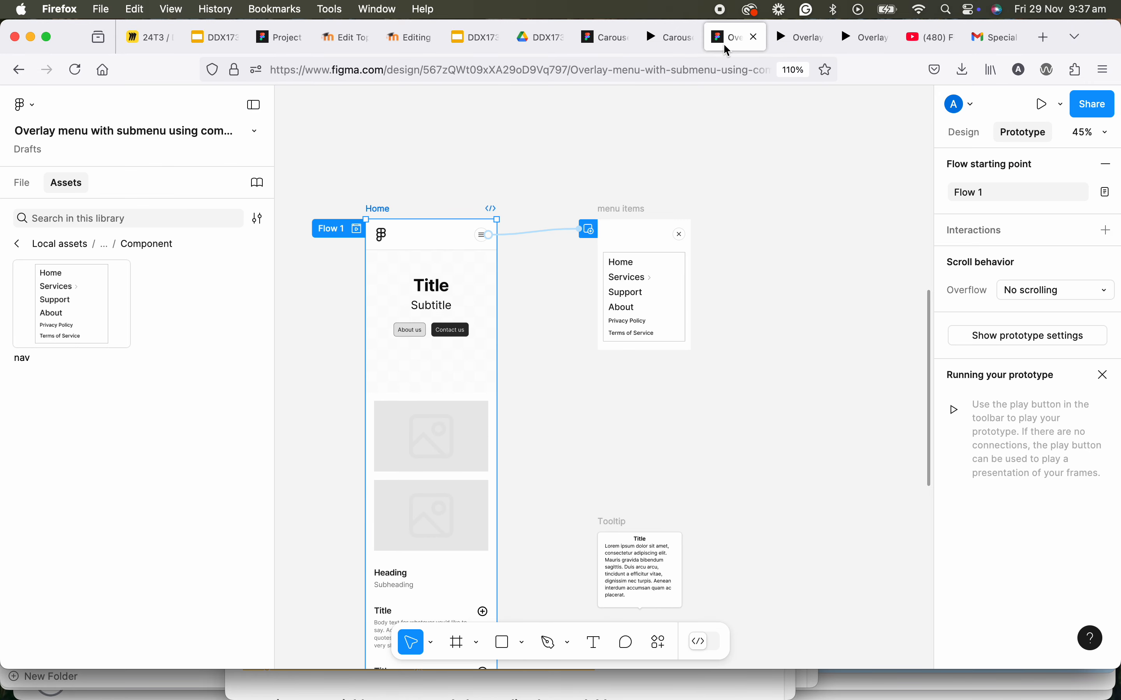
pyautogui.scroll(5, 541, 268)
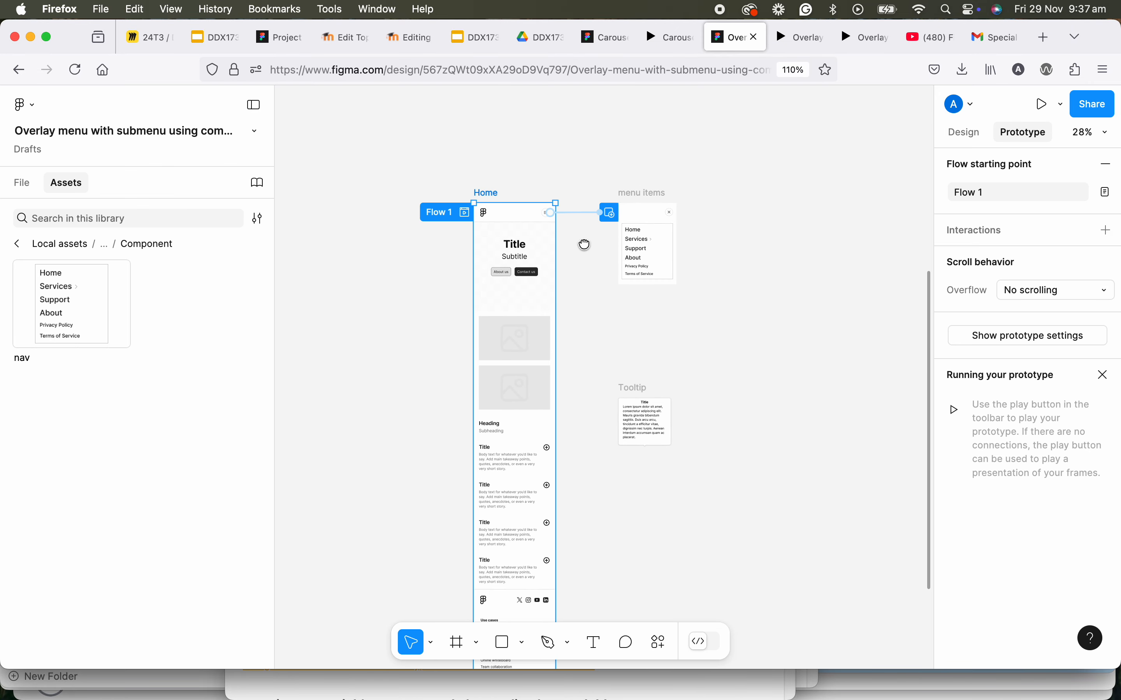
pyautogui.scroll(3, 560, 244)
pyautogui.scroll(3, 616, 240)
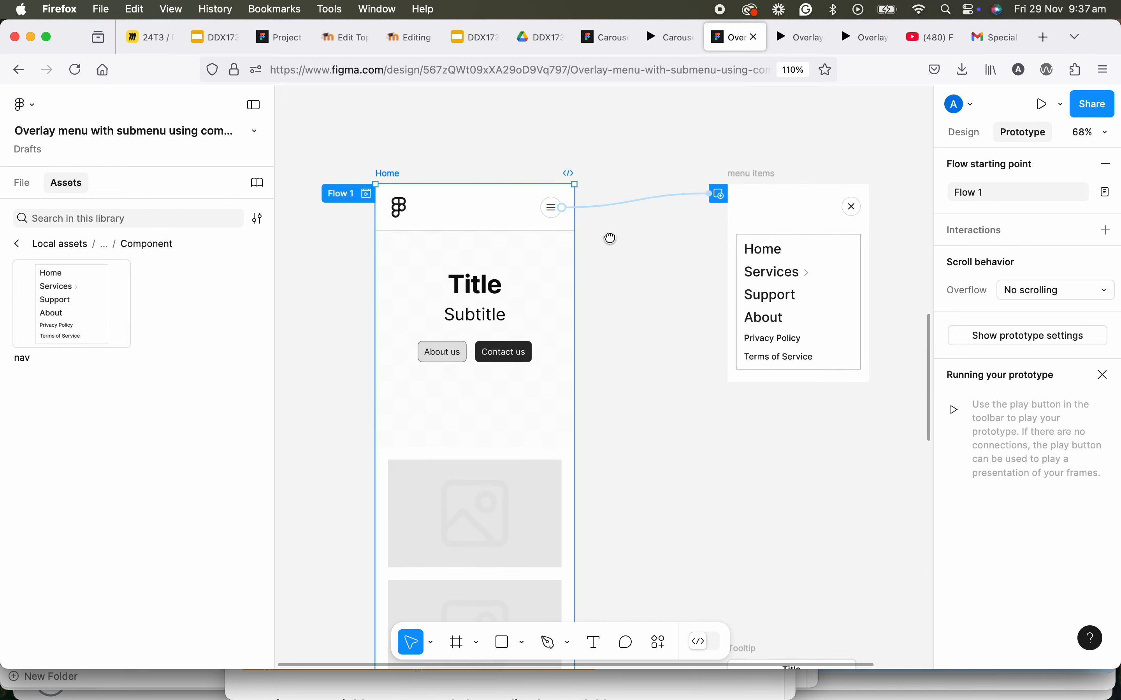
pyautogui.scroll(-2, 634, 242)
pyautogui.scroll(2, 633, 243)
pyautogui.scroll(-2, 637, 245)
pyautogui.moveTo(621, 254); pyautogui.dragTo(573, 247)
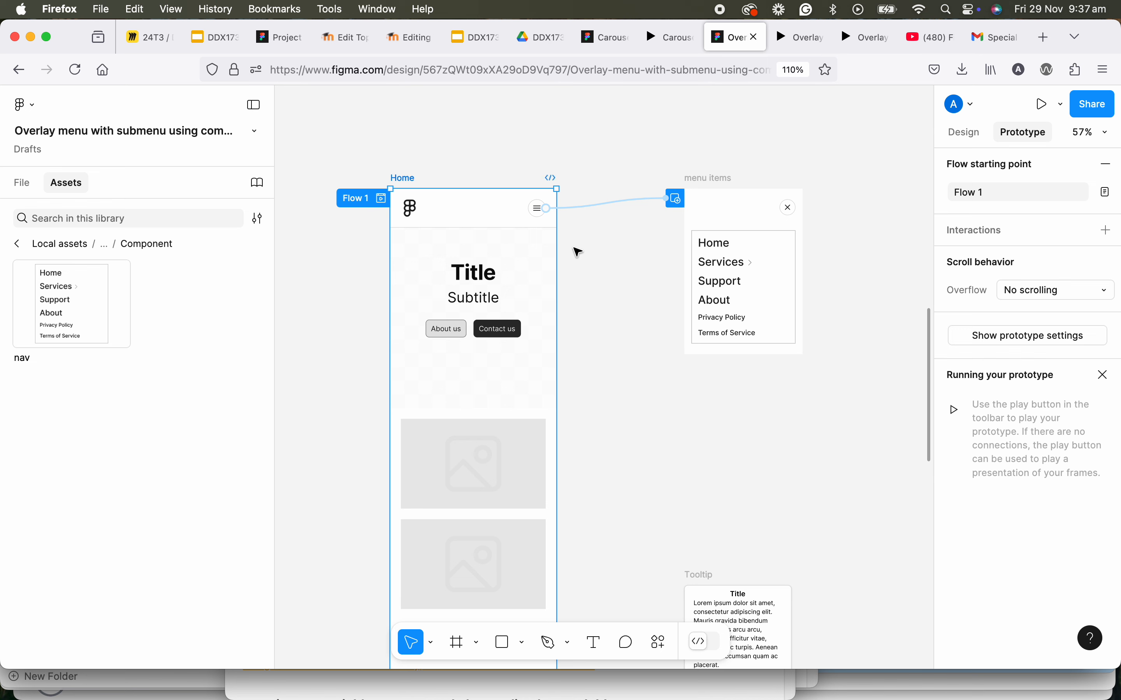